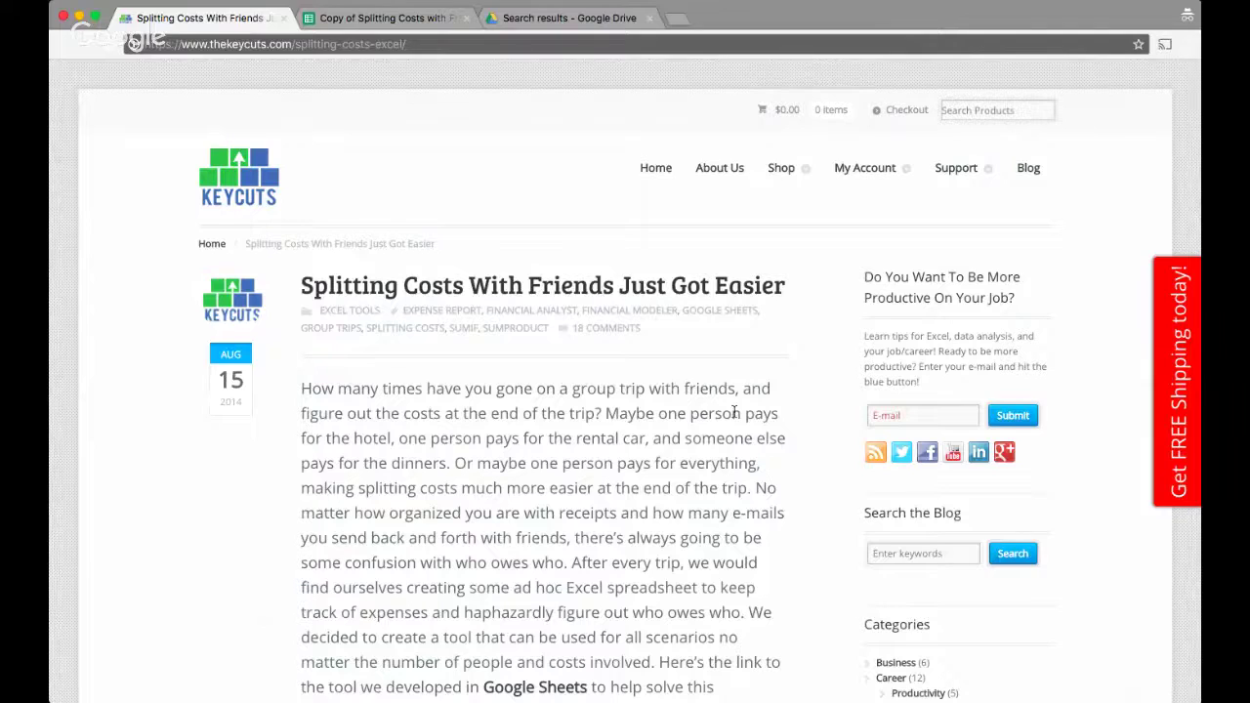
# Read the blog article's introduction on splitting group trip costs, down to the section on the Google Sheets tool
pyautogui.scroll(-3, 734, 412)
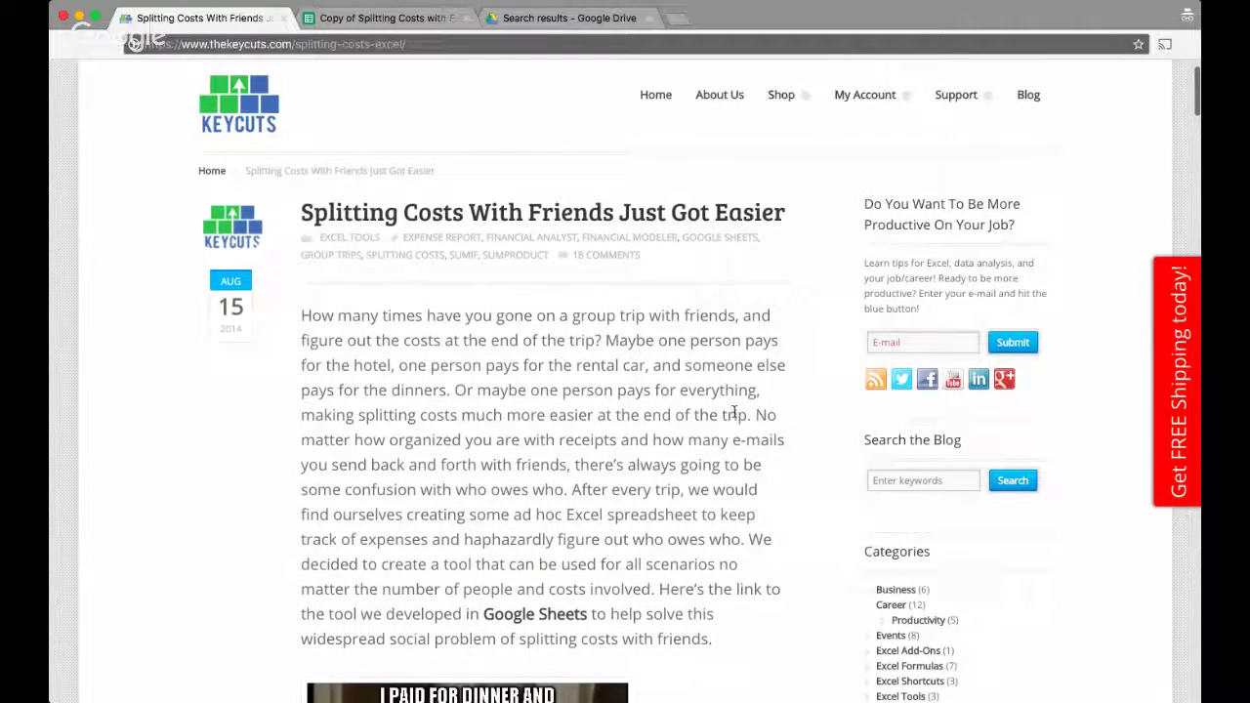
pyautogui.scroll(-2, 734, 412)
pyautogui.scroll(1, 734, 412)
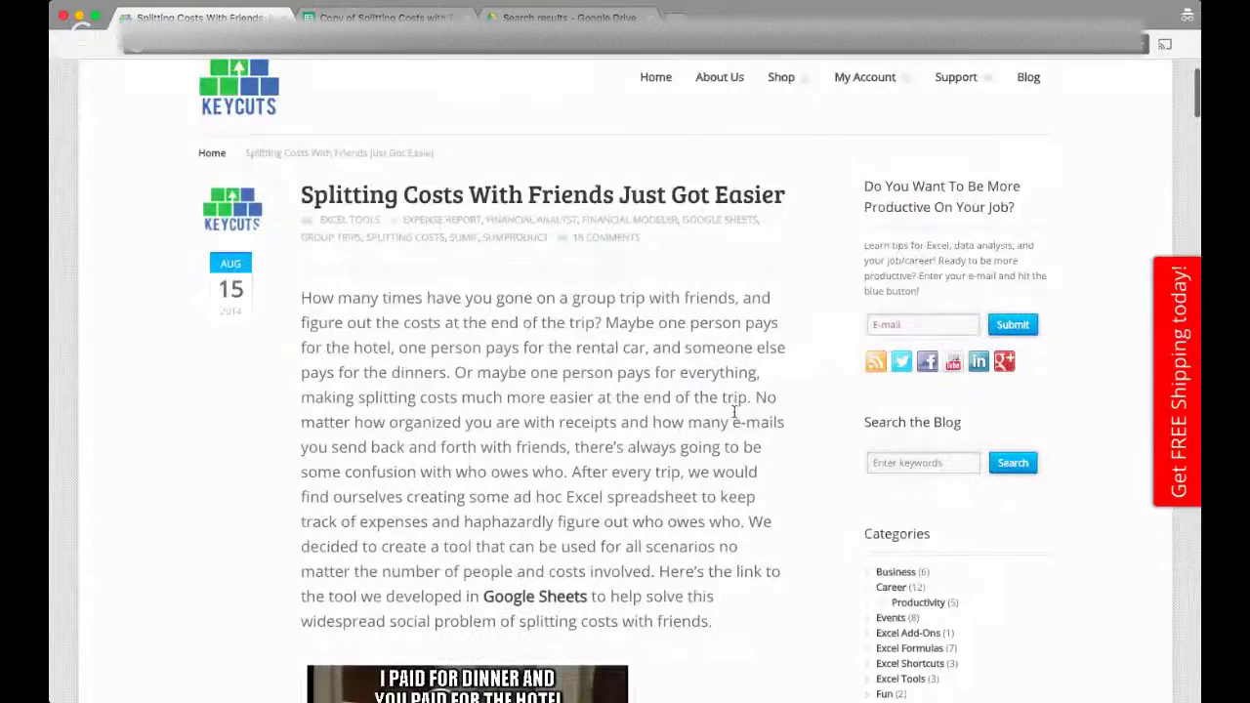
pyautogui.scroll(4, 734, 412)
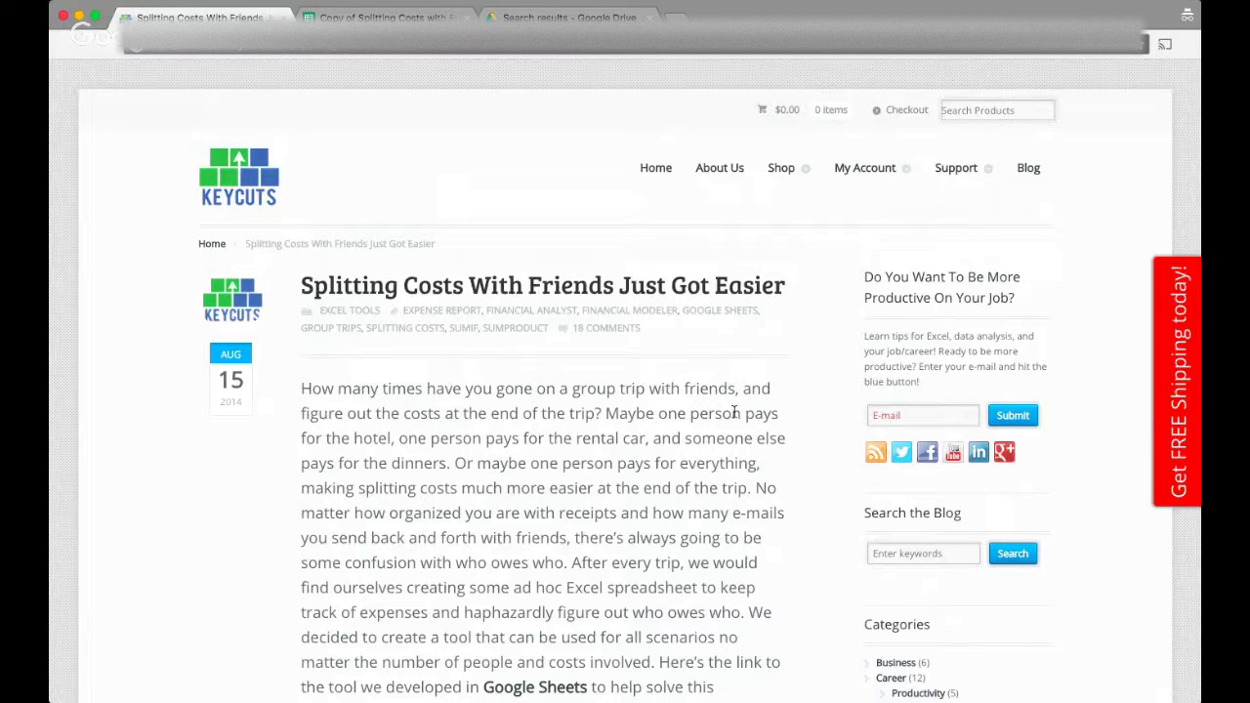
pyautogui.scroll(-5, 735, 413)
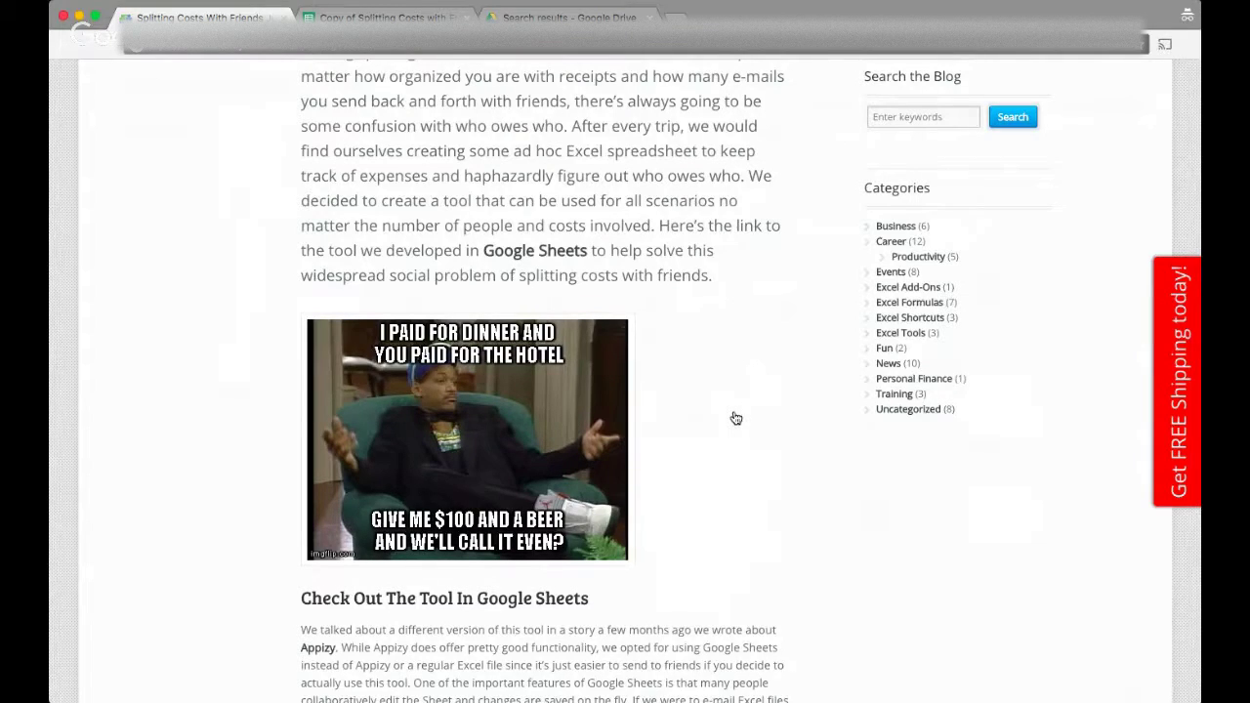
pyautogui.scroll(-2, 735, 418)
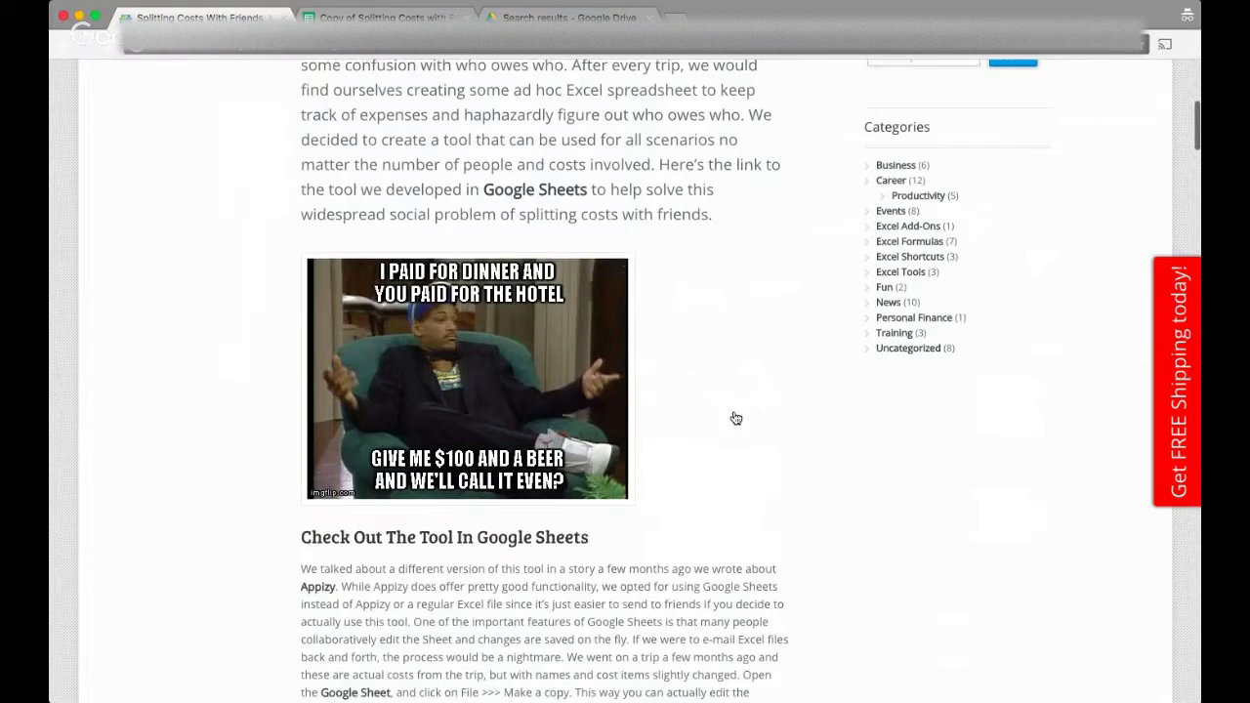
pyautogui.scroll(-2, 735, 418)
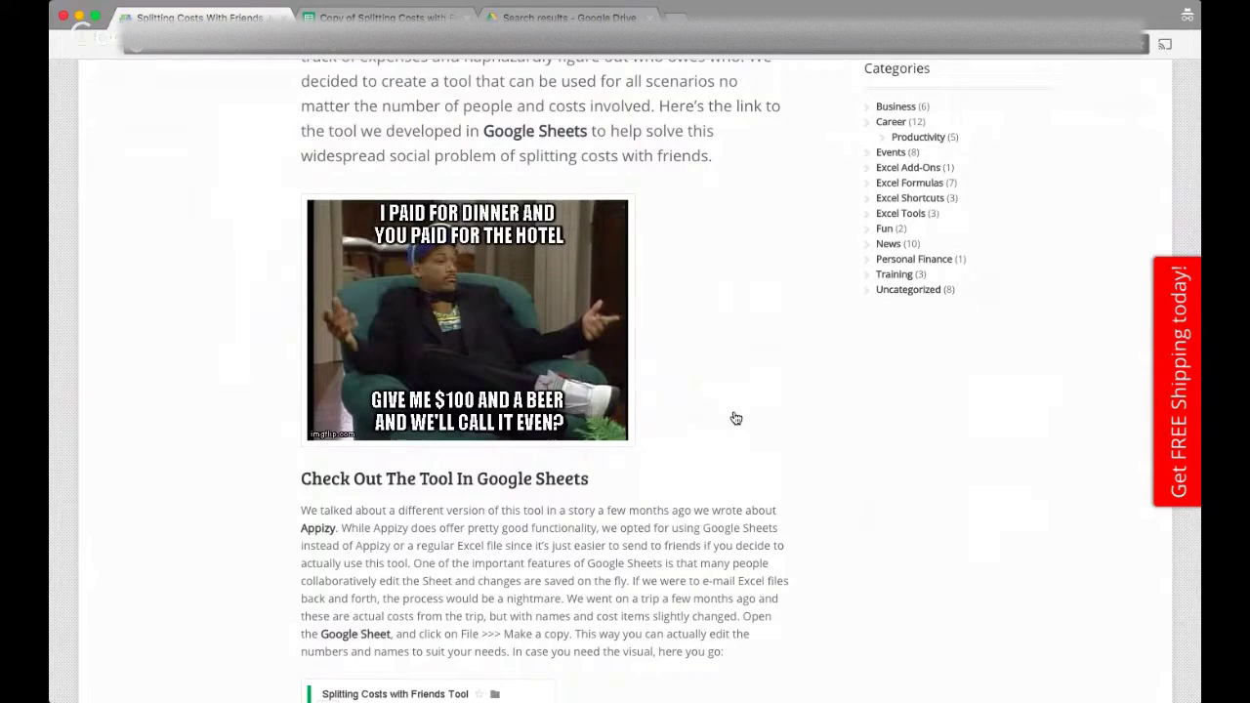
pyautogui.scroll(-2, 735, 418)
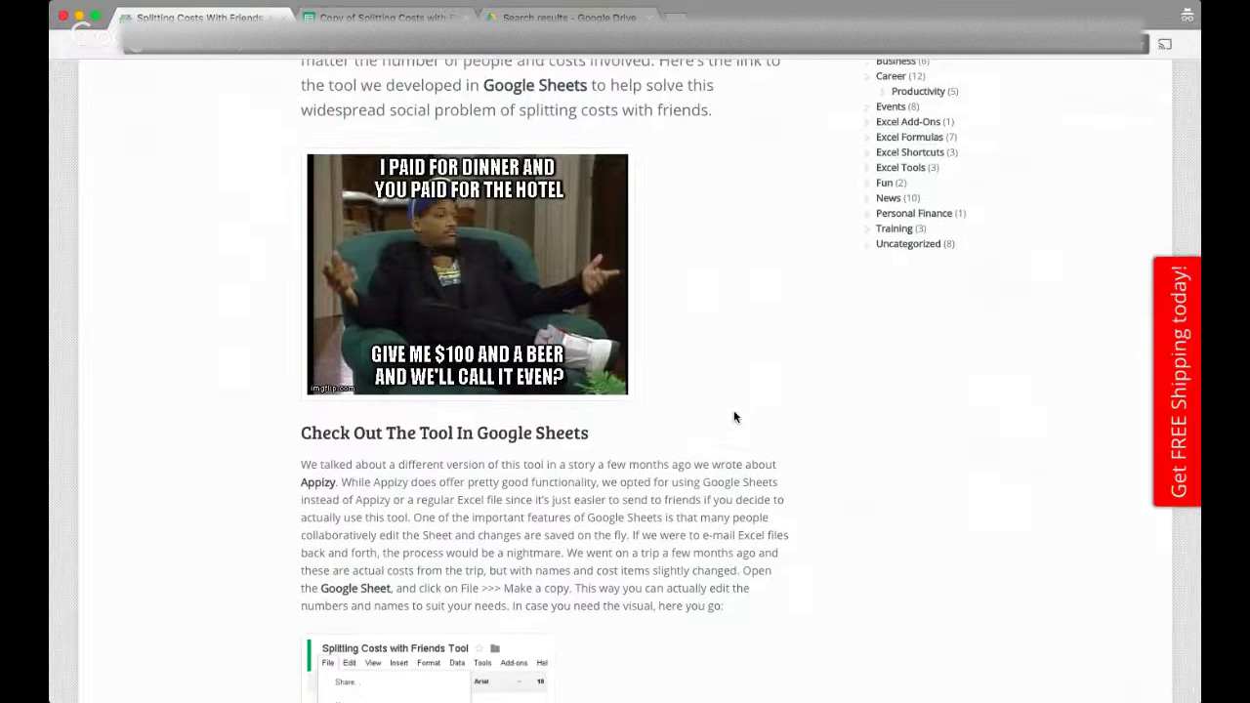
pyautogui.scroll(2, 735, 418)
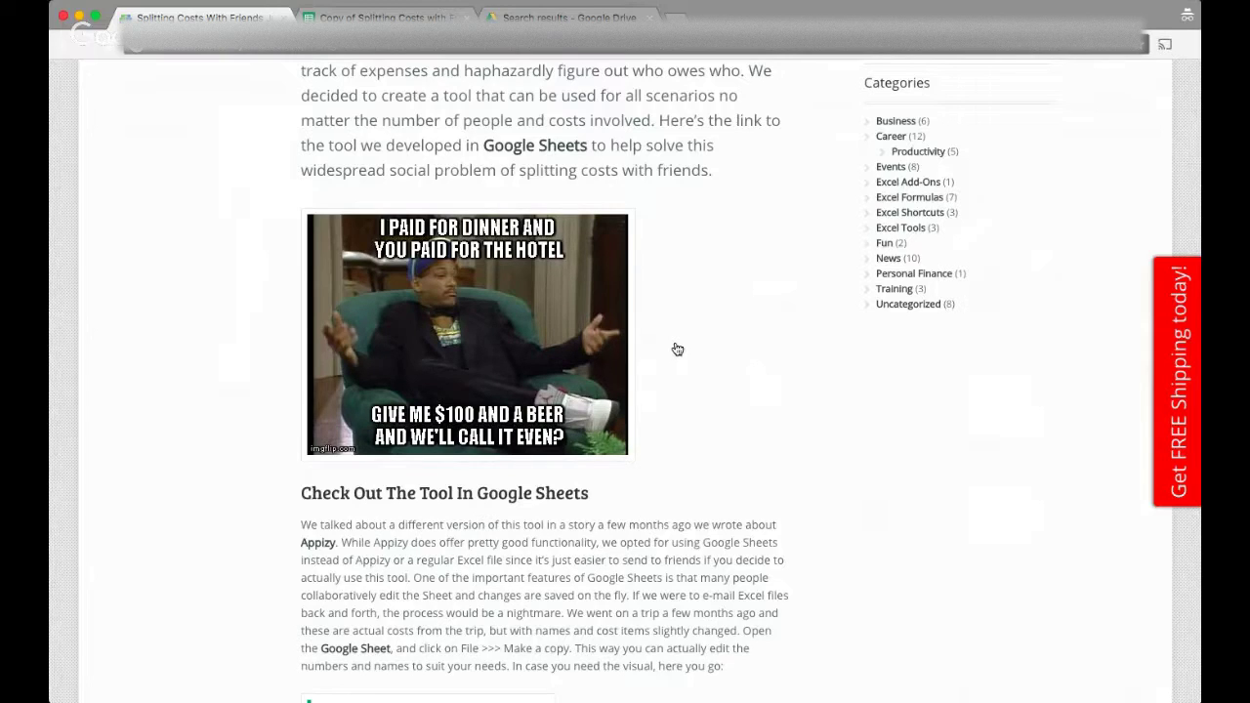
# Look over the article's steps for getting a copy of the tool and reread its introduction
pyautogui.scroll(-1, 676, 349)
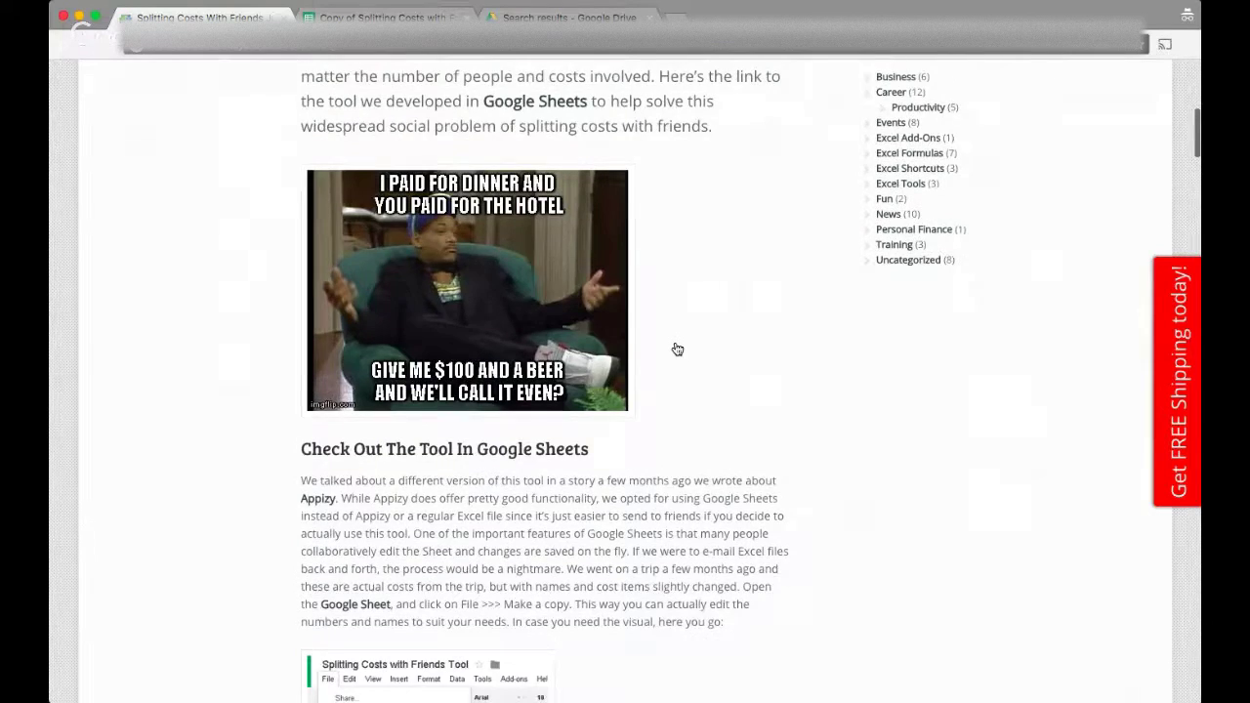
pyautogui.scroll(-5, 676, 345)
pyautogui.scroll(-2, 675, 342)
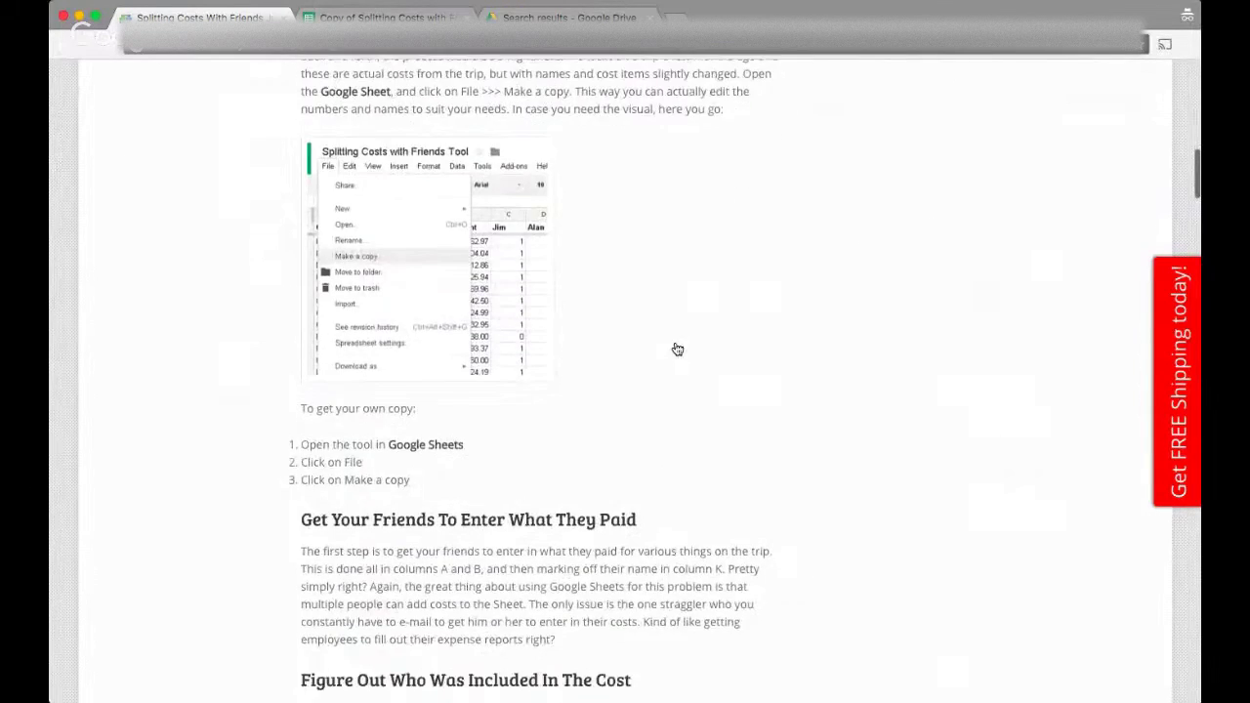
pyautogui.scroll(8, 674, 341)
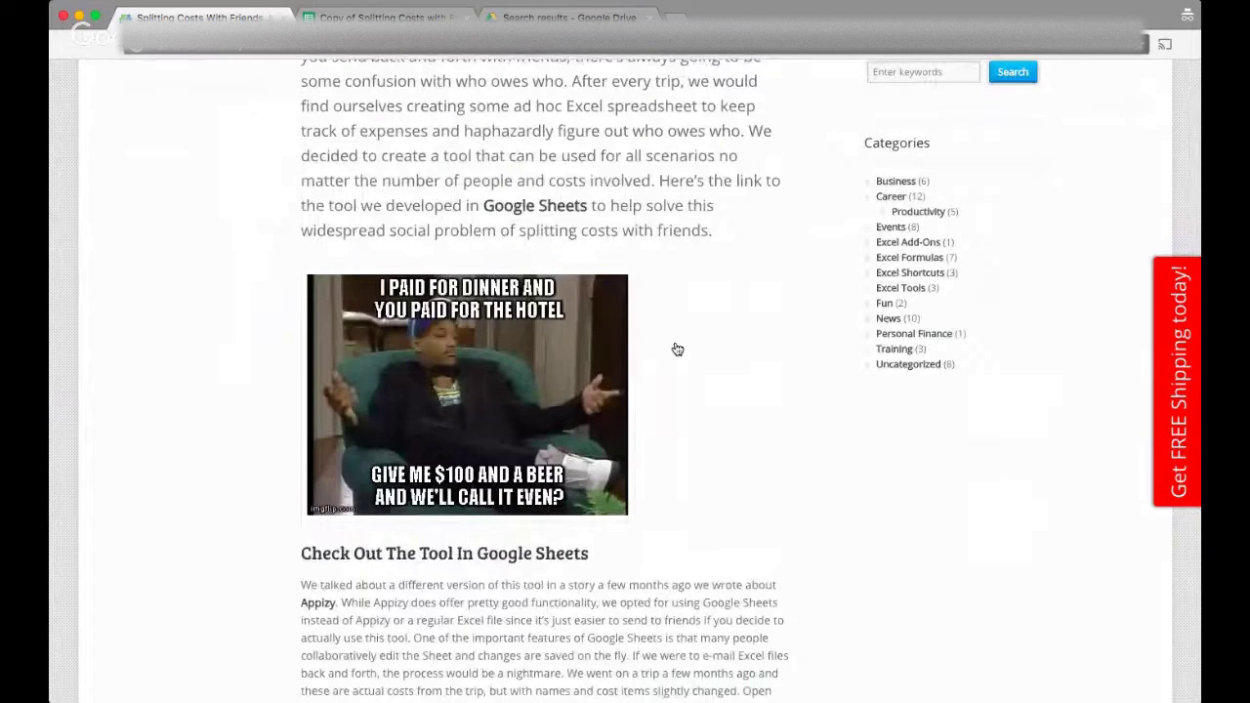
pyautogui.scroll(2, 676, 348)
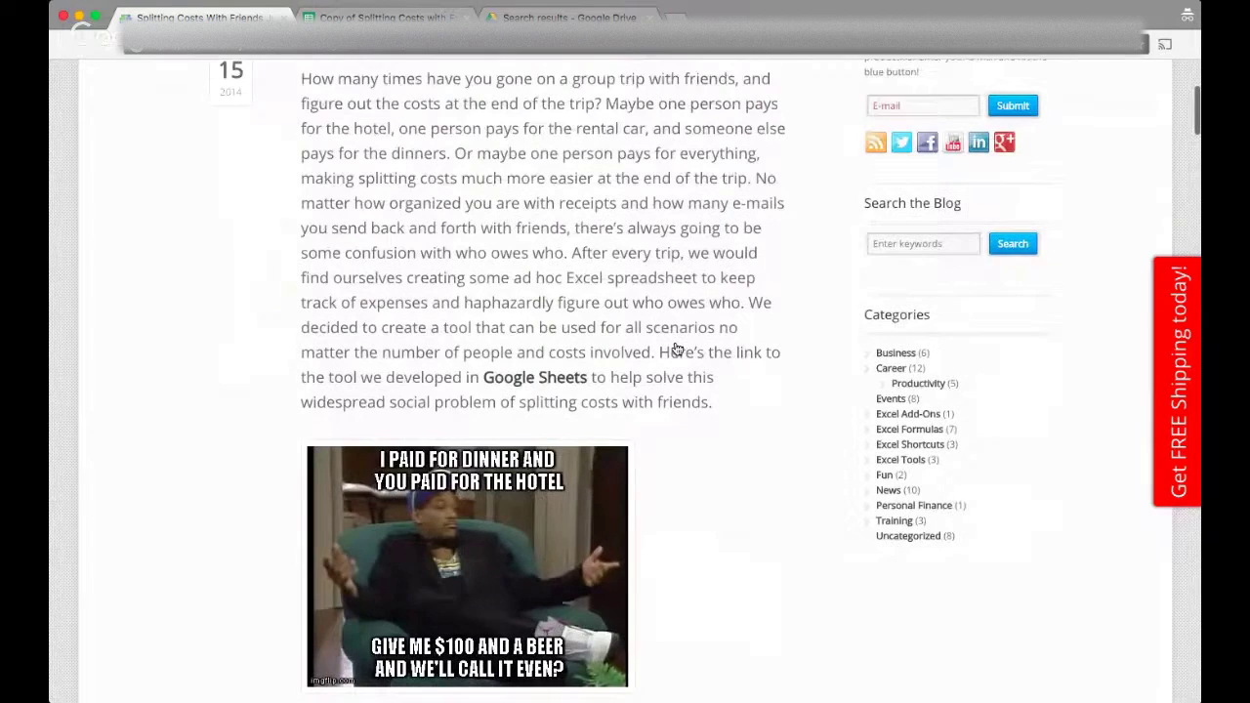
pyautogui.scroll(4, 676, 348)
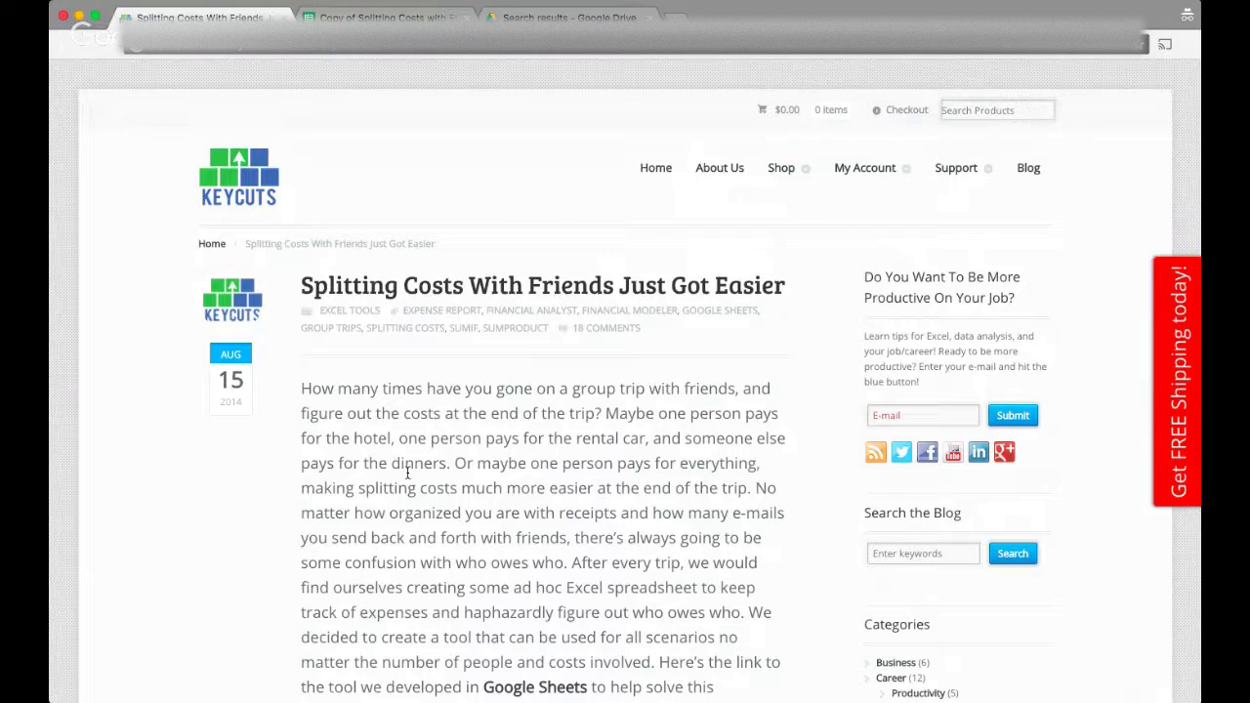
pyautogui.scroll(-1, 462, 460)
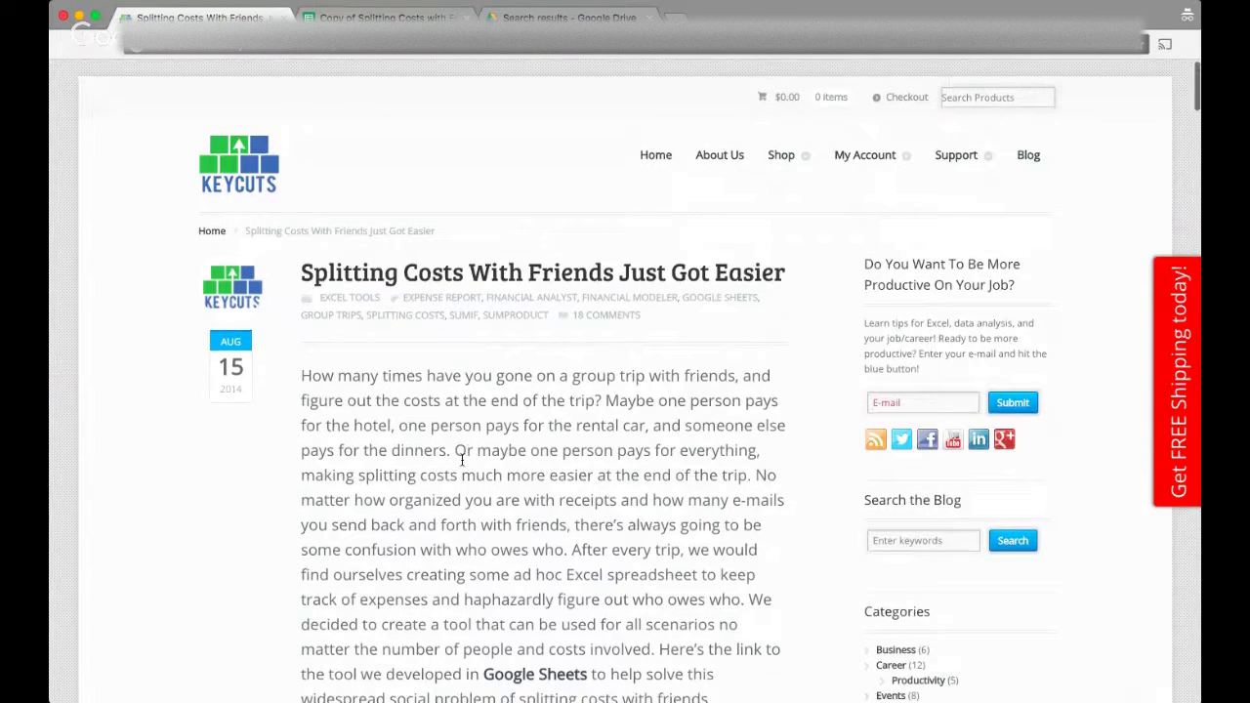
pyautogui.scroll(-2, 462, 460)
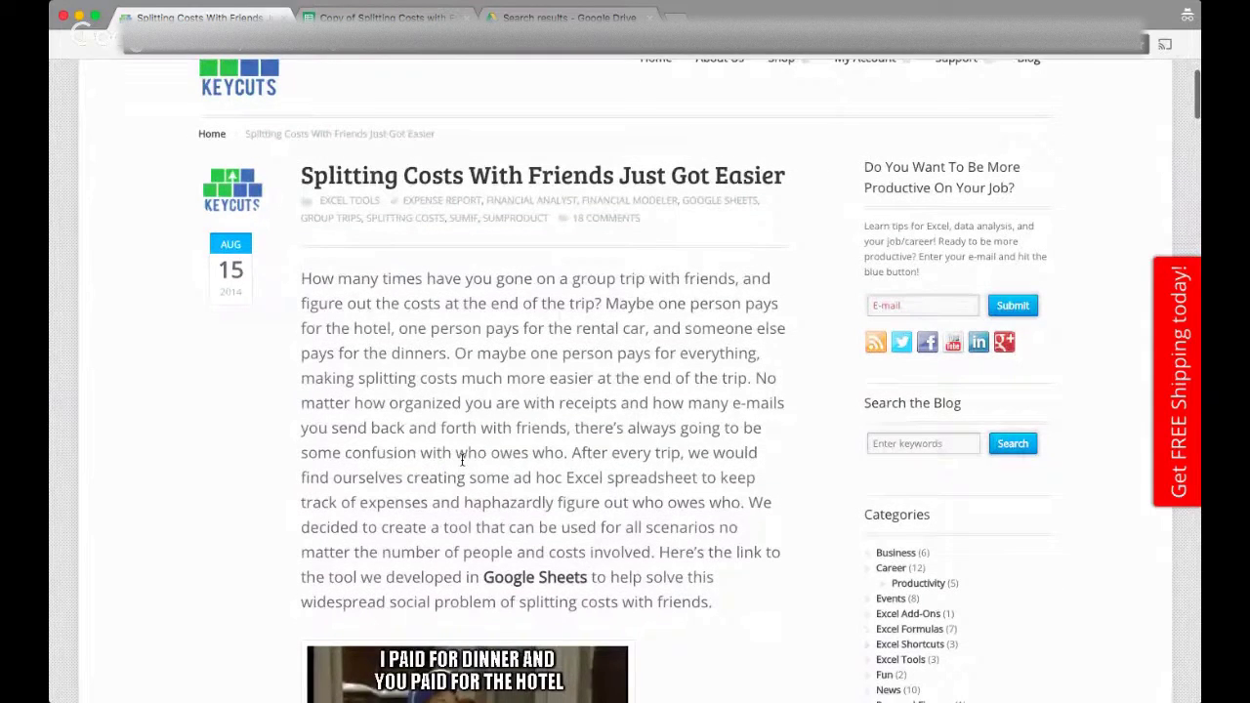
pyautogui.scroll(-1, 462, 460)
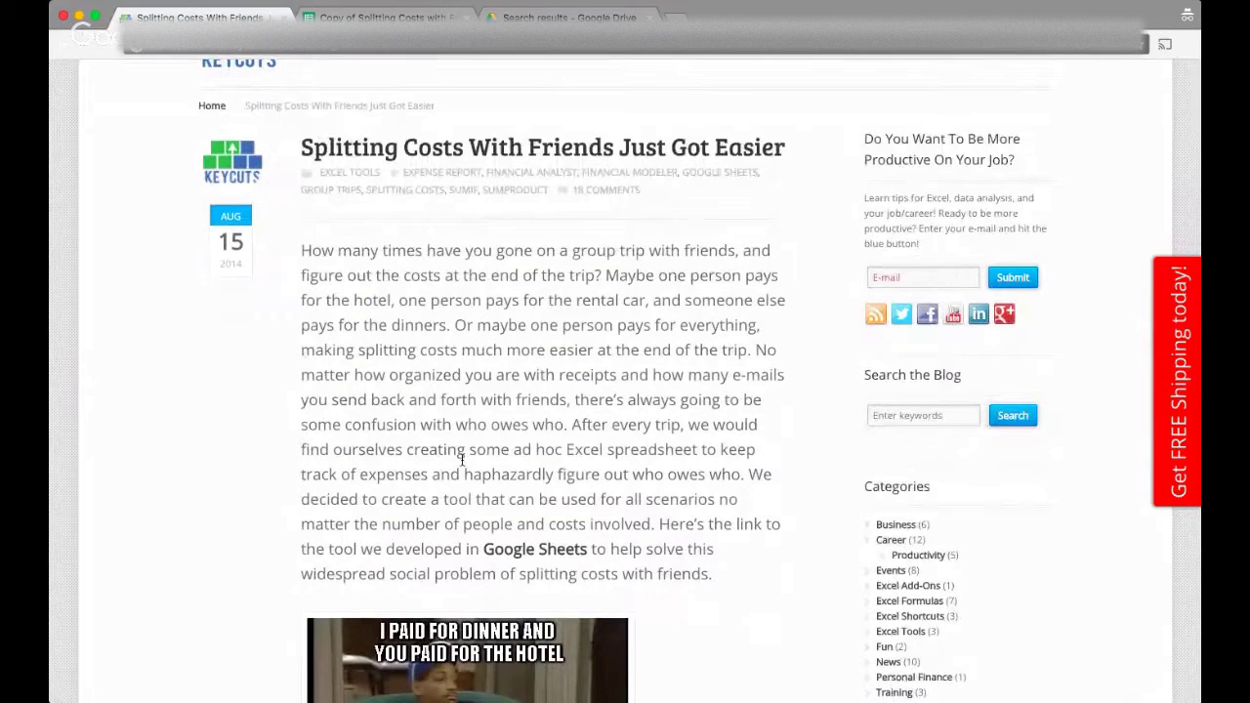
pyautogui.scroll(-7, 461, 460)
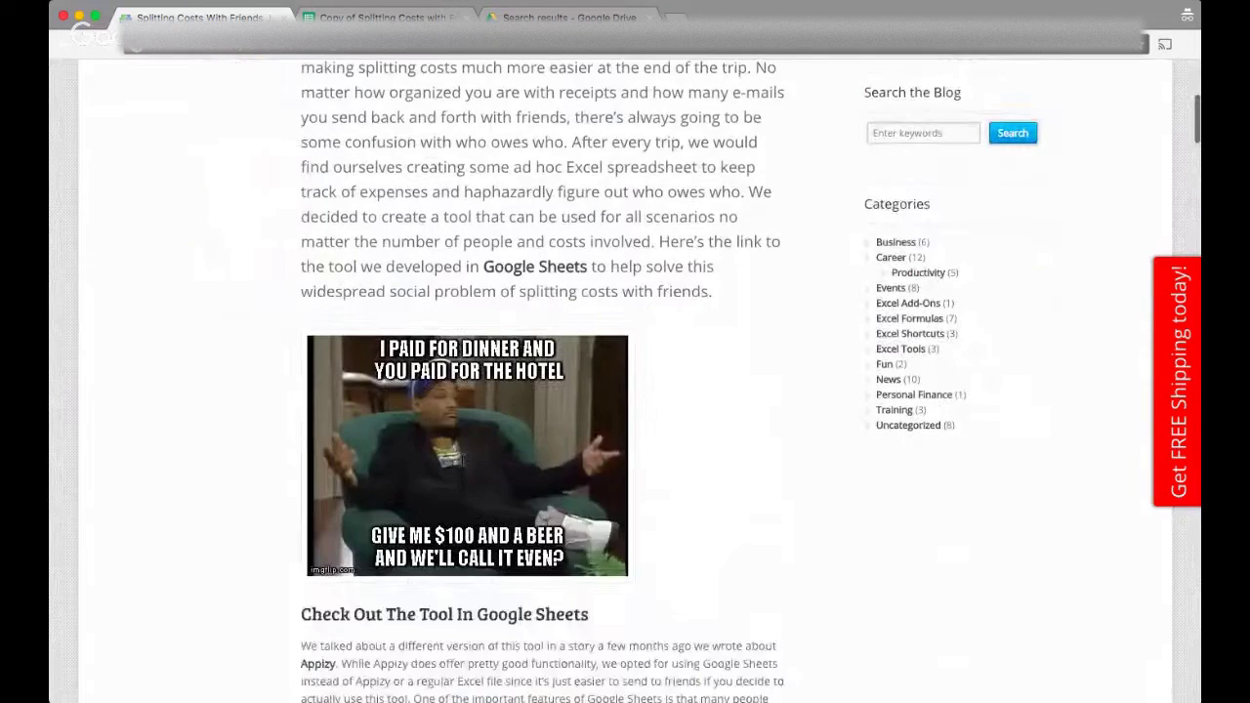
pyautogui.scroll(10, 464, 466)
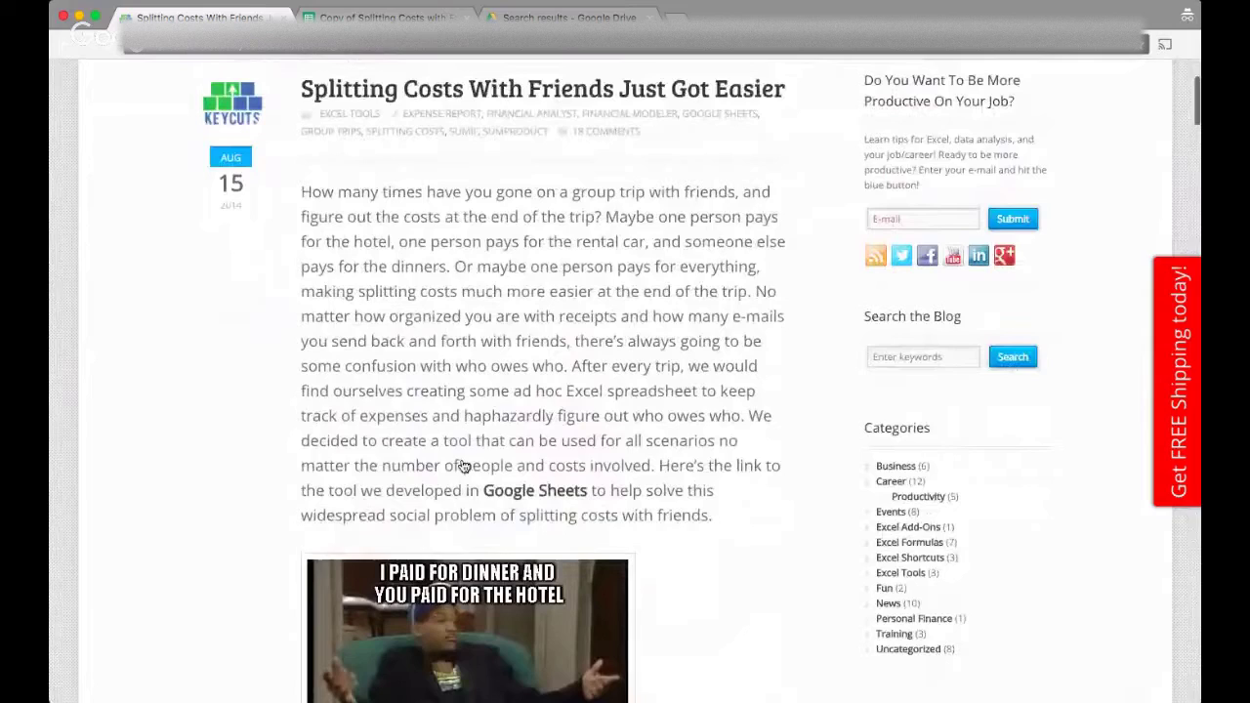
# Check the article's instructions for making a copy and switch to the copied Splitting Costs with Friends spreadsheet
pyautogui.hotkey('ctrl', 'Tab')
pyautogui.click(498, 330)
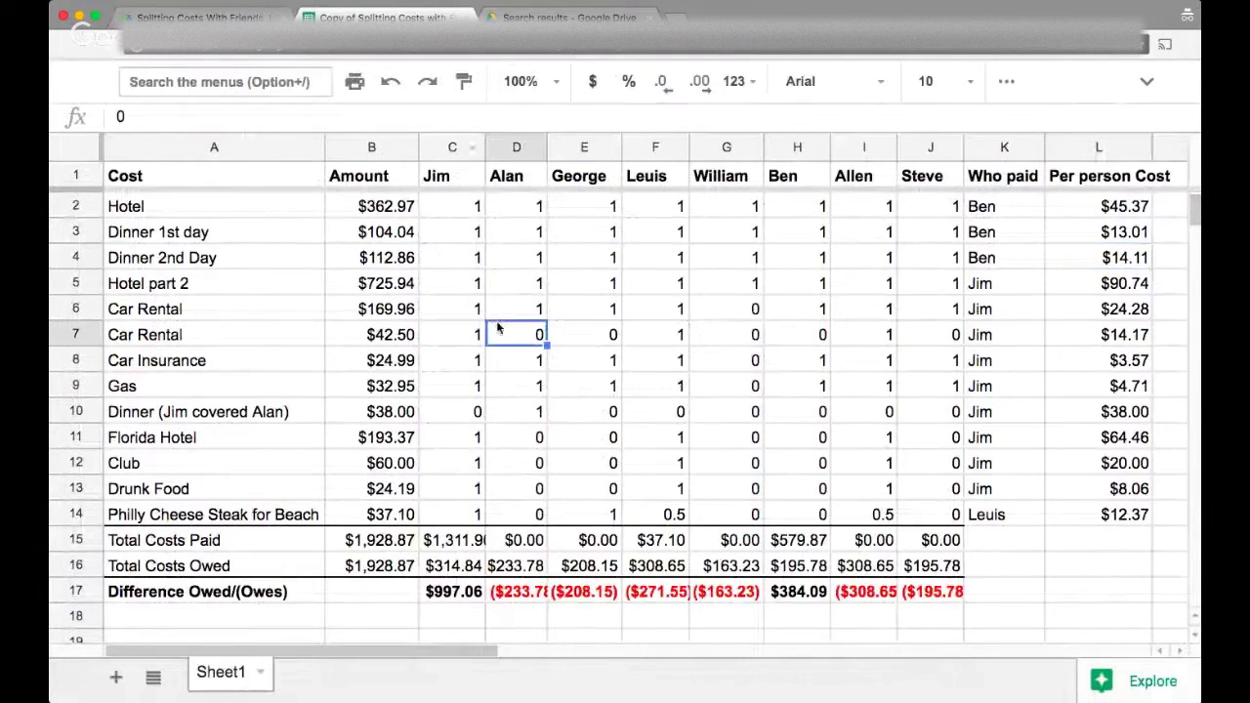
pyautogui.hotkey('ctrl', 'shift', 'Tab')
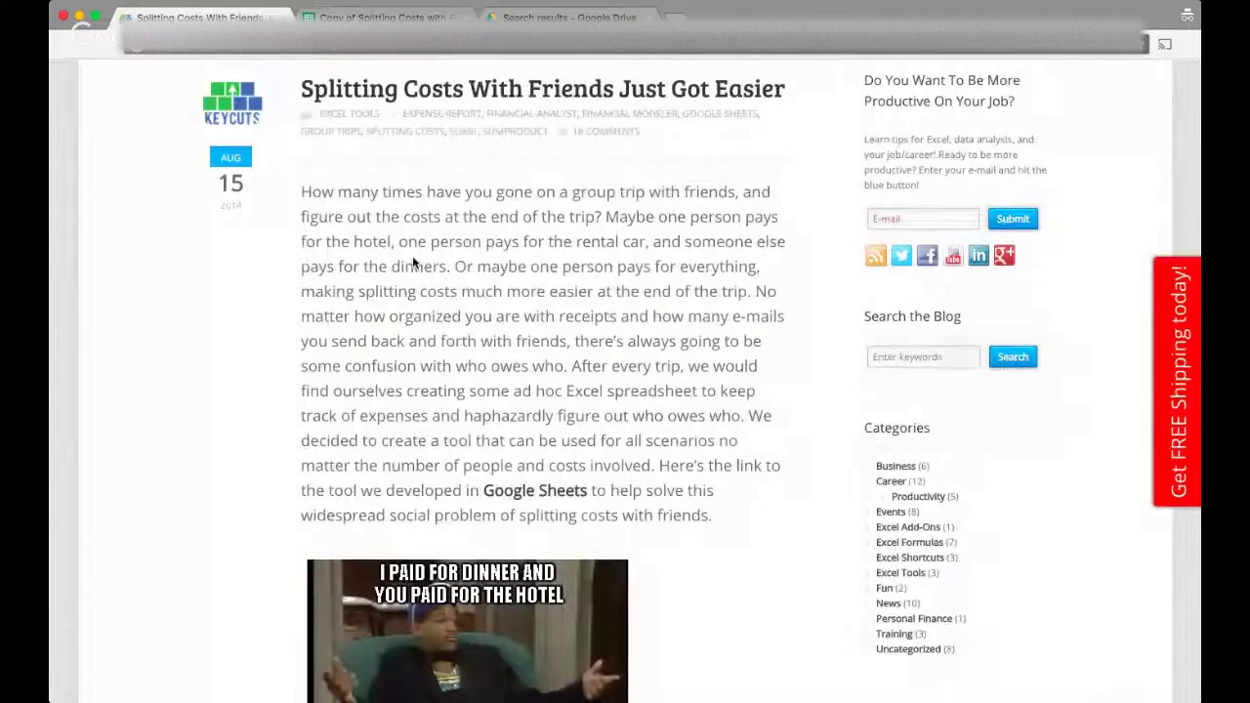
pyautogui.scroll(-3, 548, 310)
pyautogui.scroll(-10, 518, 341)
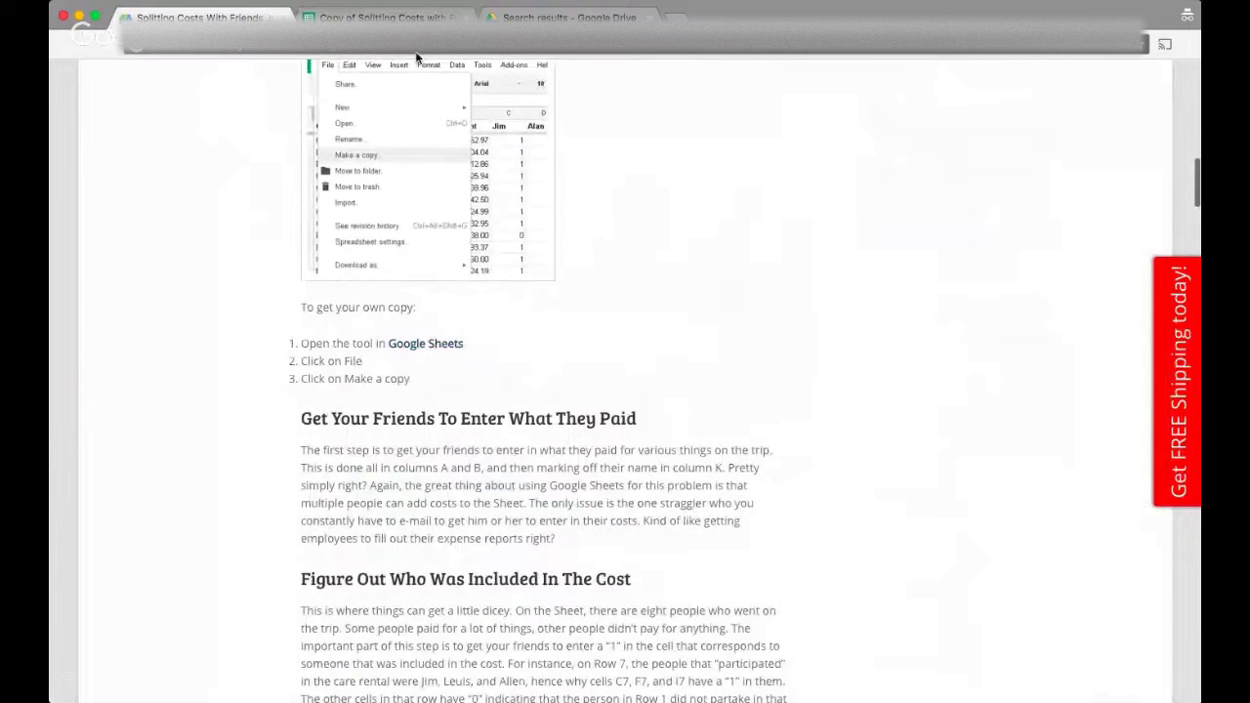
pyautogui.click(427, 11)
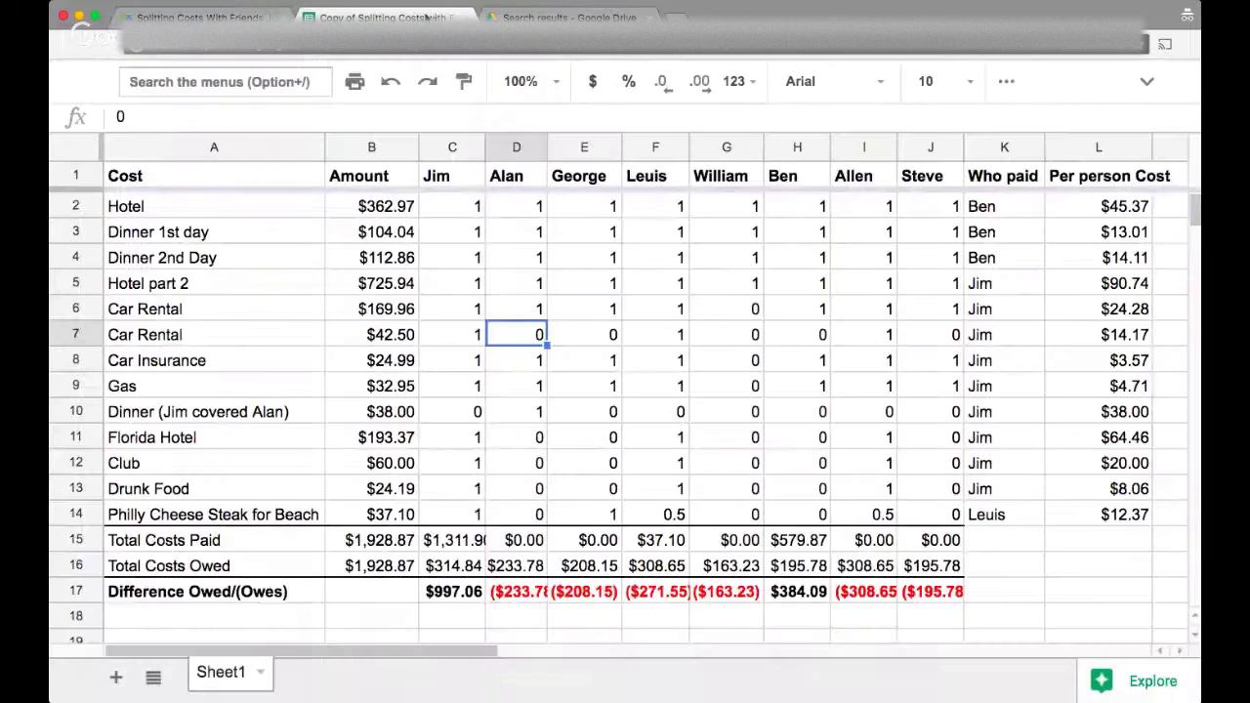
# Examine the expense items in the Cost column and their figures in the Amount column
pyautogui.click(442, 466)
pyautogui.click(553, 273)
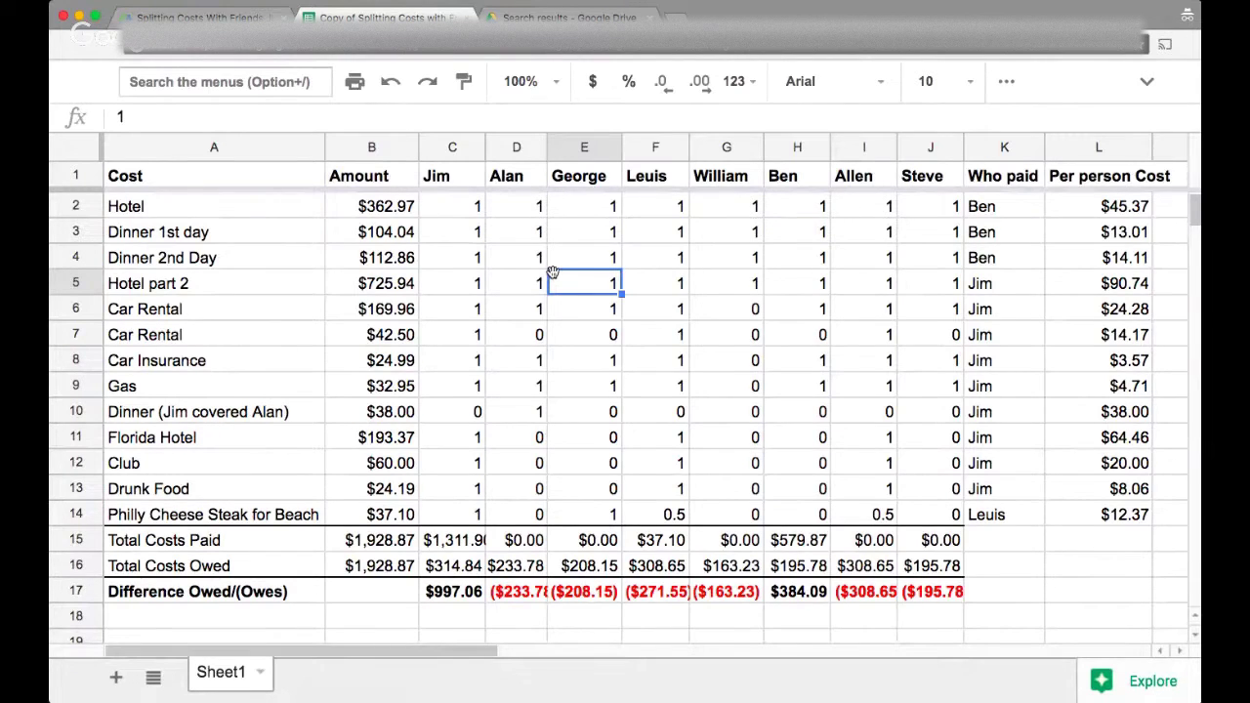
pyautogui.press('Left')
pyautogui.press('Left')
pyautogui.press('Left')
pyautogui.press('Left')
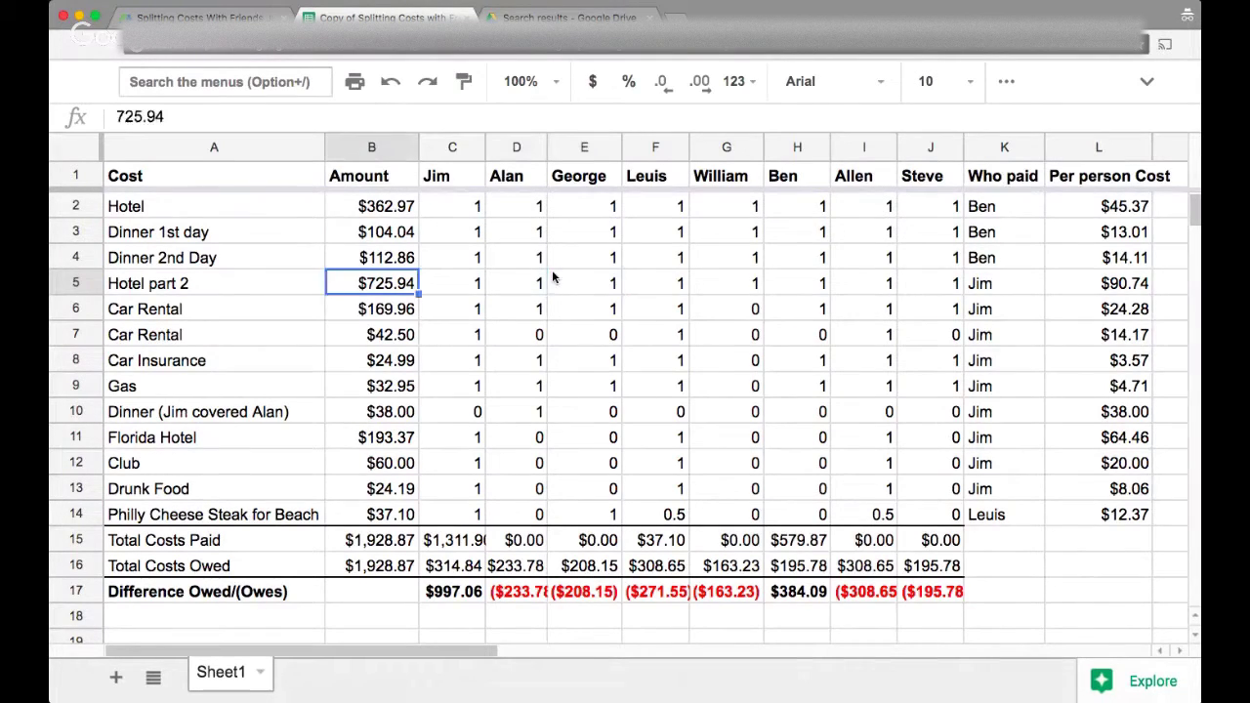
pyautogui.press('Up')
pyautogui.press('Up')
pyautogui.press('Up')
pyautogui.press('Up')
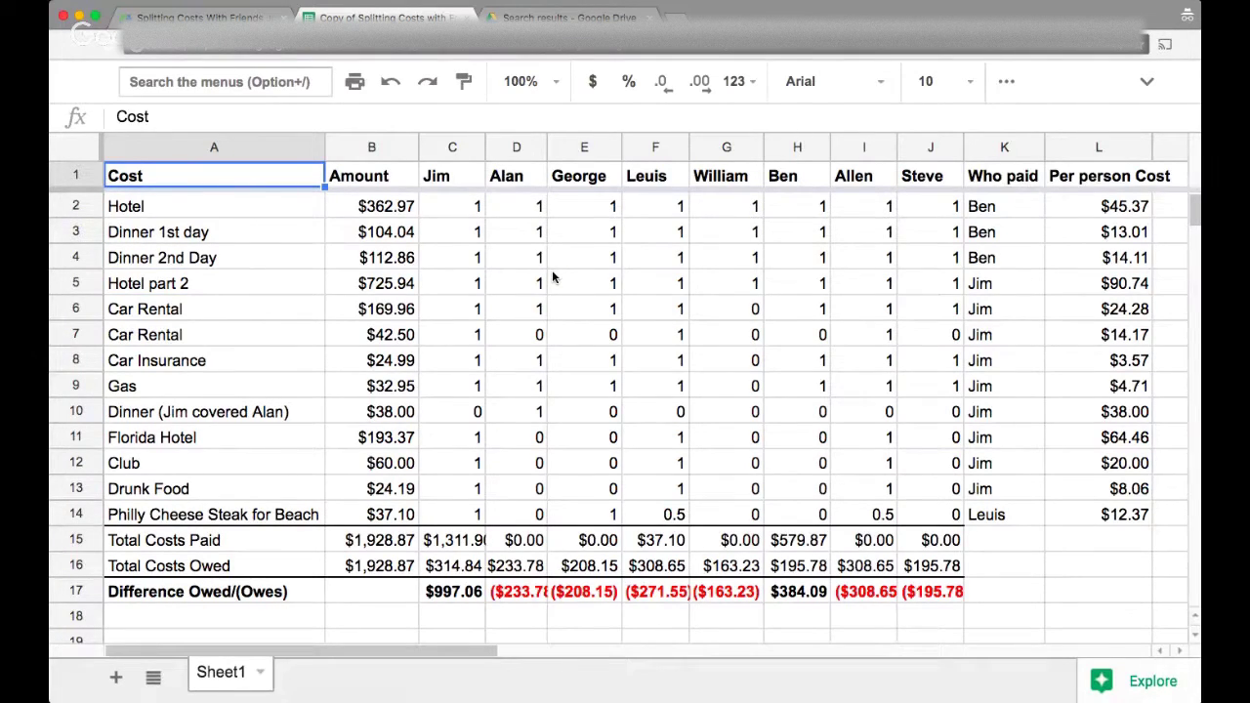
pyautogui.click(362, 289)
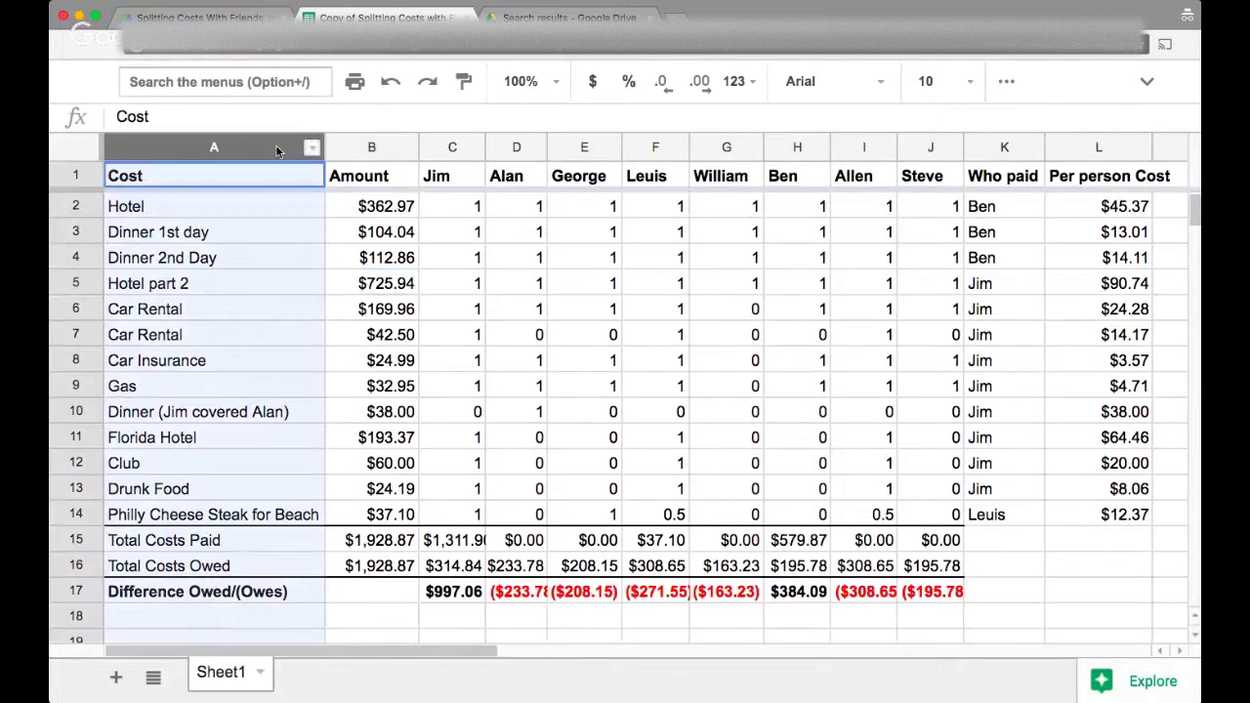
pyautogui.click(281, 148)
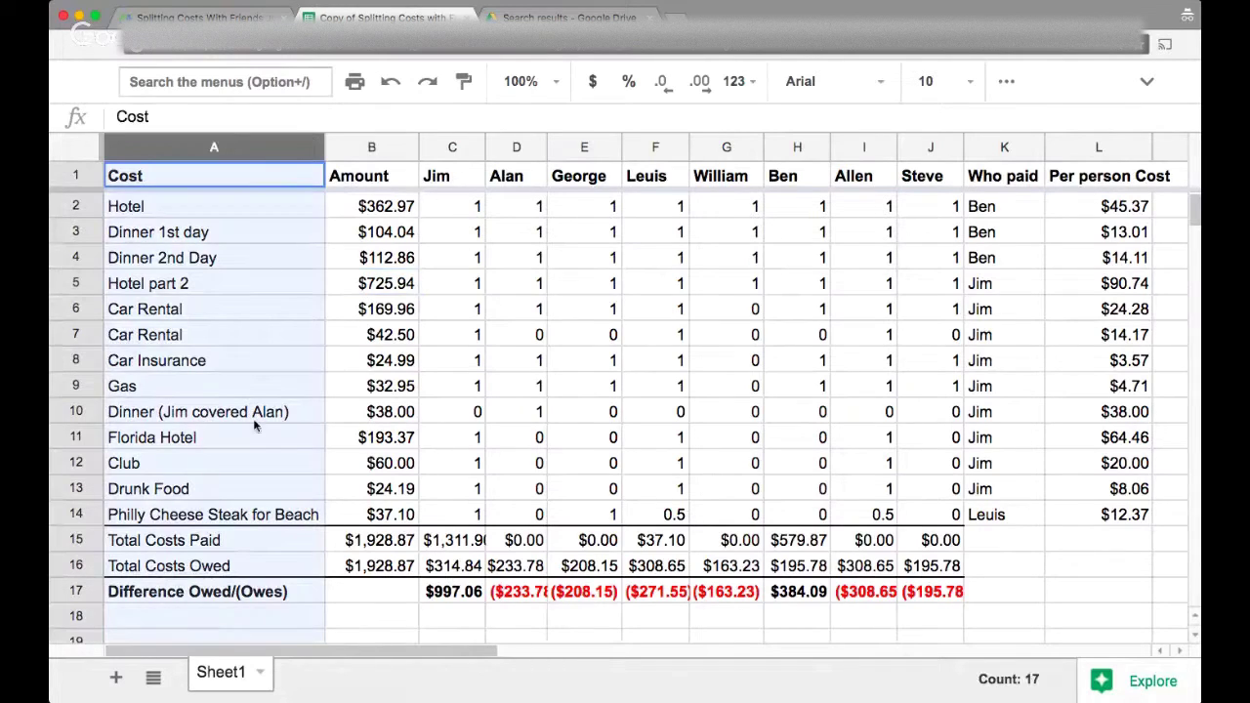
pyautogui.click(244, 265)
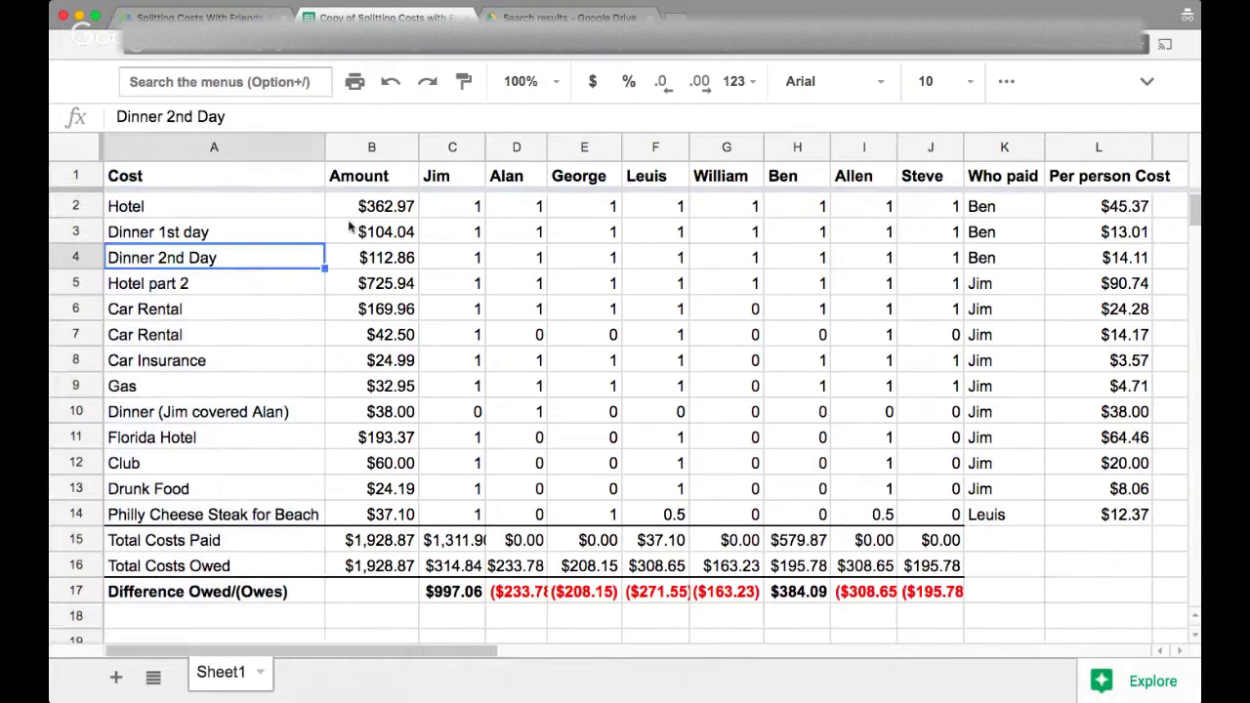
# Examine the Who paid column, going up from the Dinner 2nd Day row to the Hotel row
pyautogui.click(1004, 148)
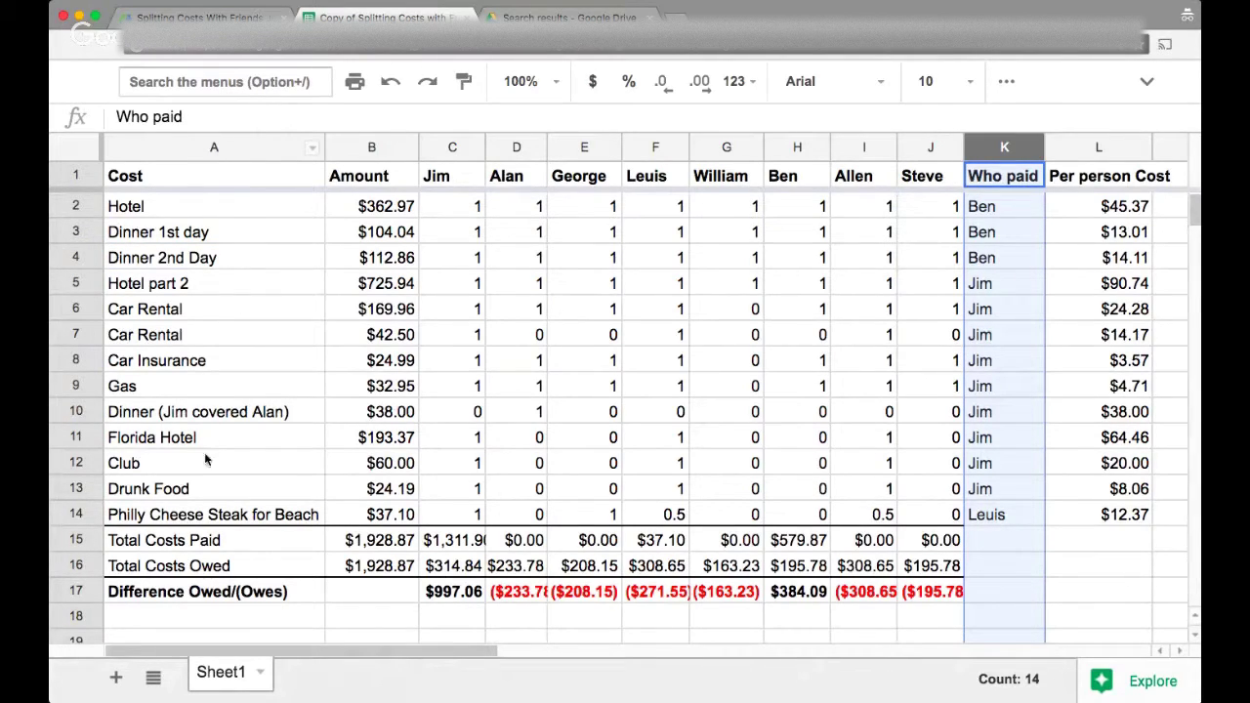
pyautogui.click(1000, 263)
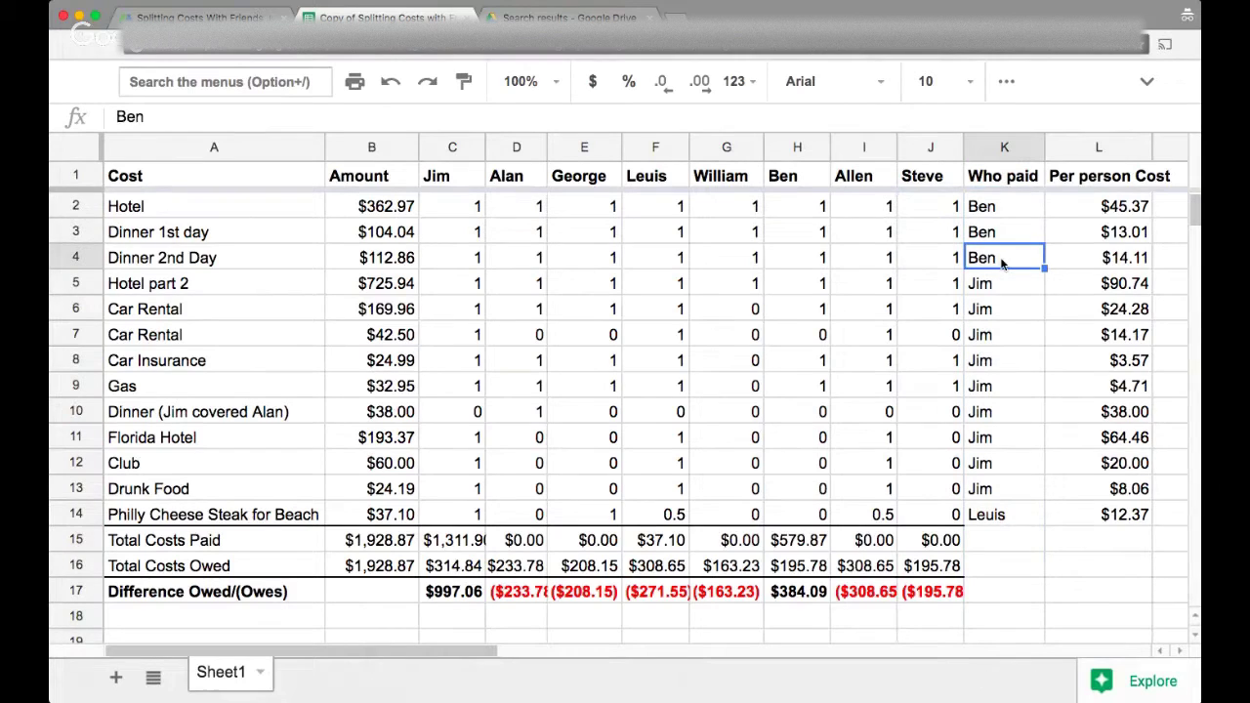
pyautogui.press('Up')
pyautogui.press('Up')
pyautogui.press('Up')
pyautogui.press('Down')
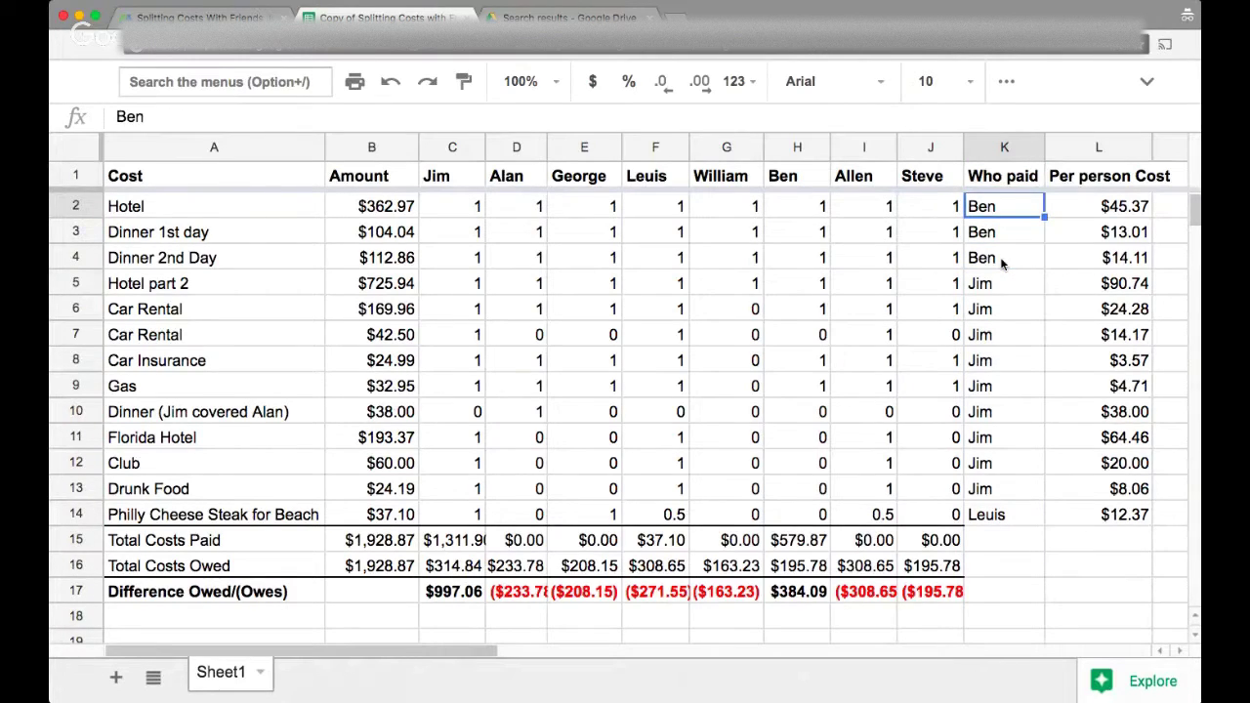
# Examine the participation marks under each person's column in the Hotel row
pyautogui.press('Left')
pyautogui.press('Left')
pyautogui.press('Left')
pyautogui.press('Left')
pyautogui.press('Left')
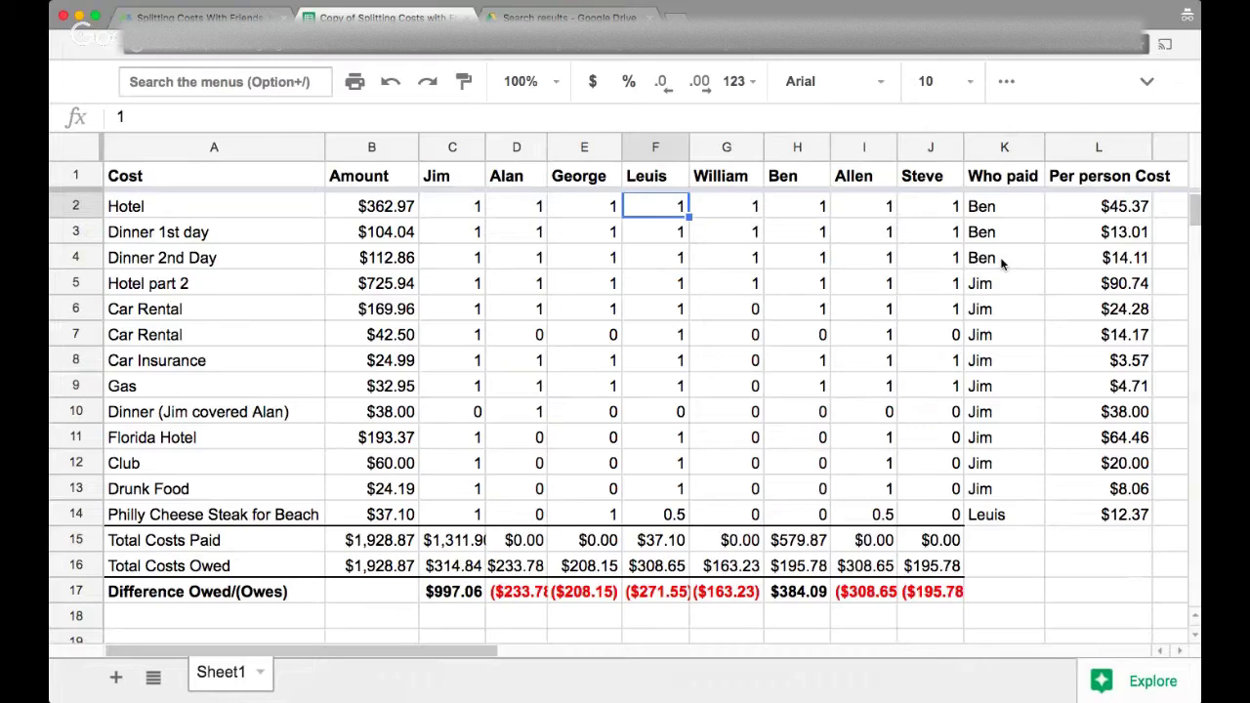
pyautogui.press('Right')
pyautogui.press('Right')
pyautogui.press('Right')
pyautogui.press('Right')
pyautogui.press('Right')
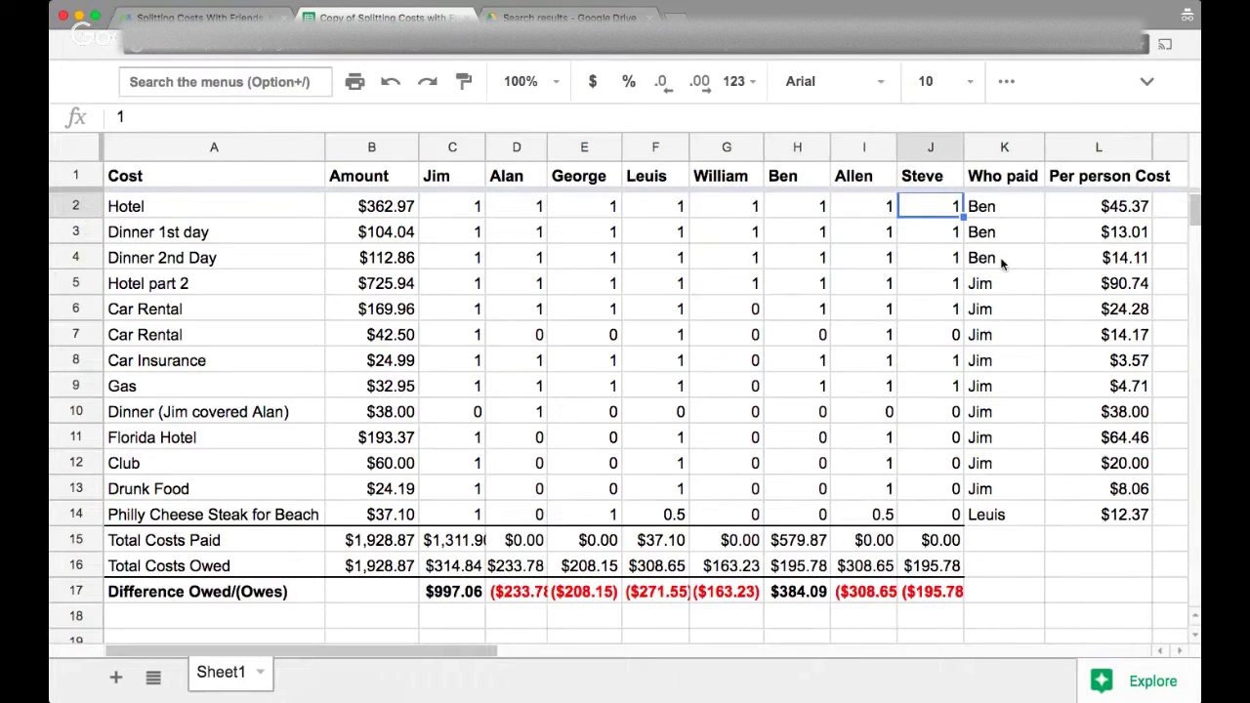
pyautogui.press('Left')
pyautogui.press('Left')
pyautogui.press('Right')
pyautogui.press('Right')
# Examine the Car Insurance row from its payer back to its cost item, and the payer of the Philly Cheese Steak row
pyautogui.click(991, 361)
pyautogui.press('Left')
pyautogui.press('Left')
pyautogui.press('Left')
pyautogui.press('Left')
pyautogui.press('Left')
pyautogui.press('Left')
pyautogui.press('Left')
pyautogui.press('Left')
pyautogui.press('Left')
pyautogui.press('Left')
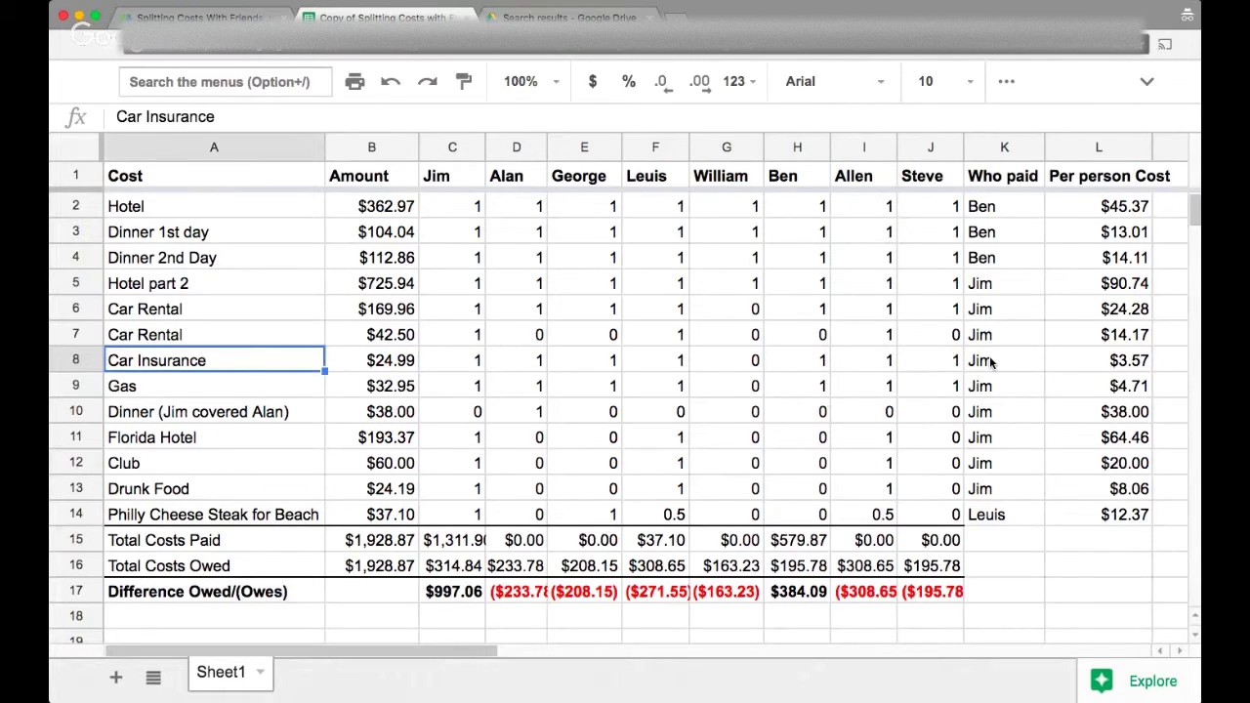
pyautogui.press('Right')
pyautogui.click(1001, 517)
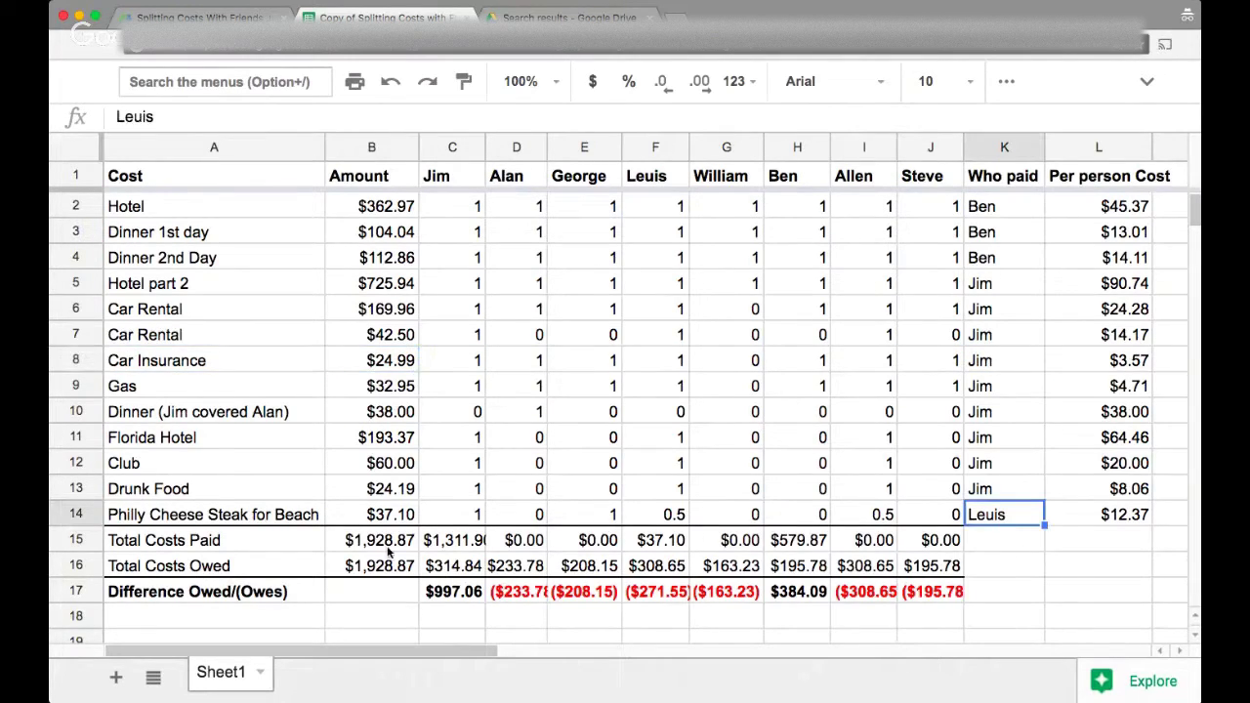
# Change the payer of the first Car Rental row (K6) to the participant named in column G
pyautogui.click(1003, 308)
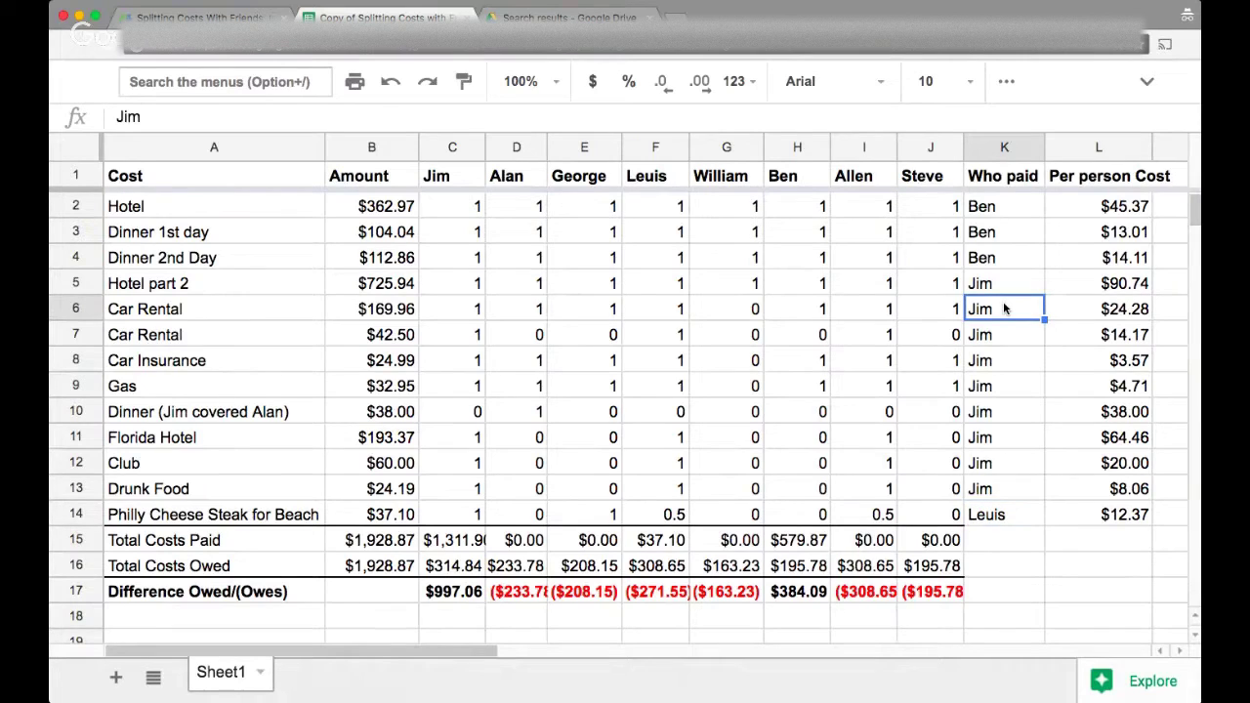
pyautogui.write('William')
pyautogui.press('Return')
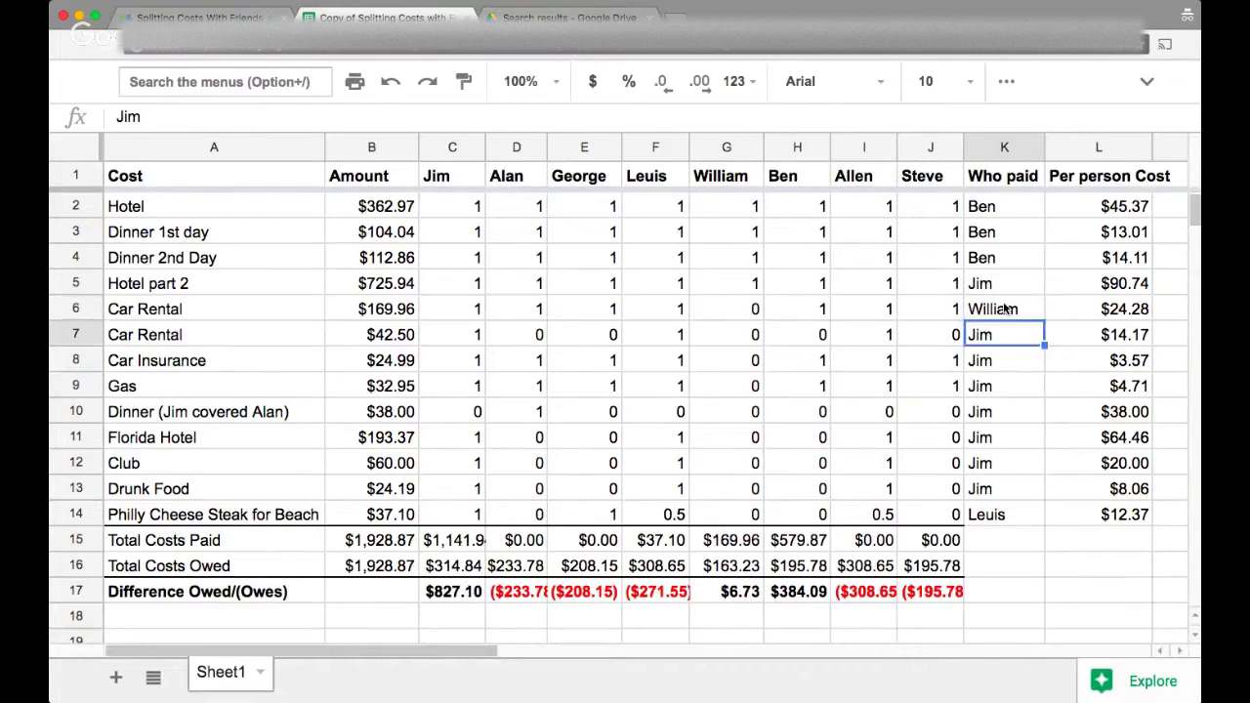
# Set the payer of the Gas row to the column D participant and of the row 10 Dinner to the column E participant
pyautogui.press('Down')
pyautogui.press('Down')
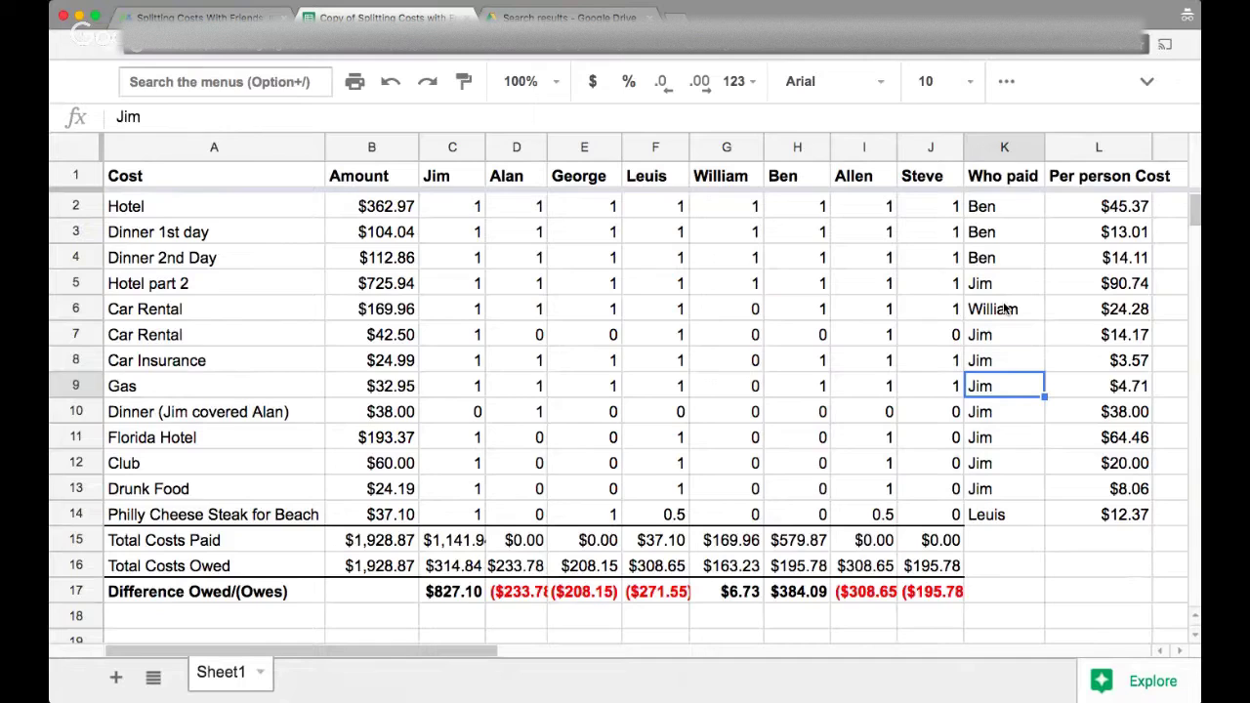
pyautogui.write('Alan')
pyautogui.press('Return')
pyautogui.write('Geo')
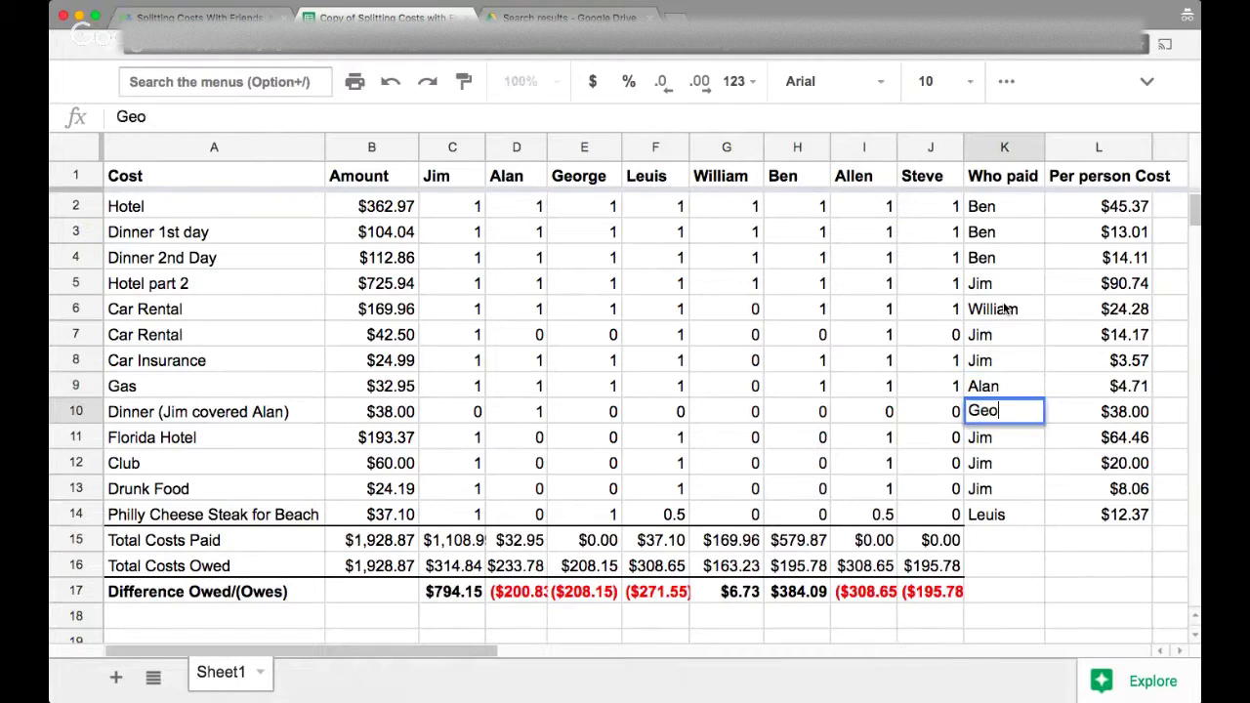
pyautogui.write('rge')
pyautogui.press('Return')
# Look across the Florida Hotel row, past the Per person Cost column and back to its cost item
pyautogui.press('Right')
pyautogui.press('Right')
pyautogui.press('Right')
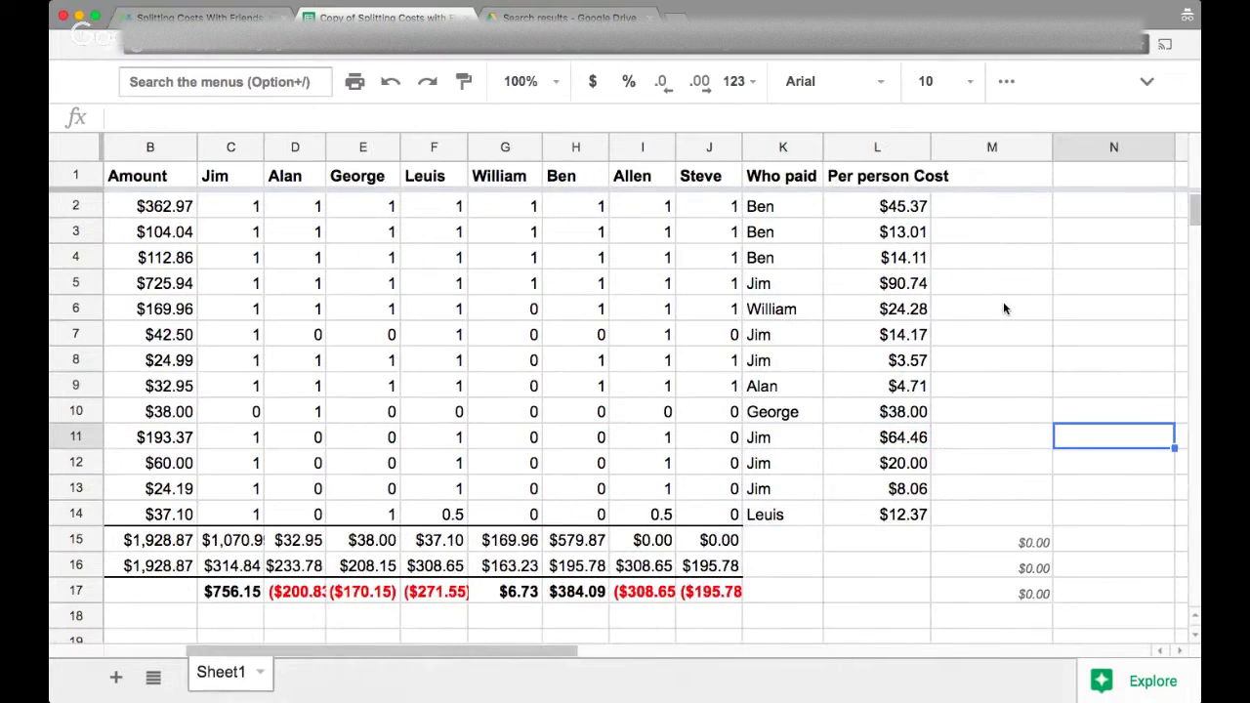
pyautogui.press('Left')
pyautogui.press('Left')
pyautogui.press('Left')
pyautogui.press('Left')
pyautogui.press('Left')
pyautogui.press('Left')
pyautogui.press('Left')
pyautogui.press('Left')
pyautogui.press('Left')
pyautogui.press('Left')
pyautogui.press('Left')
pyautogui.press('Left')
pyautogui.press('Left')
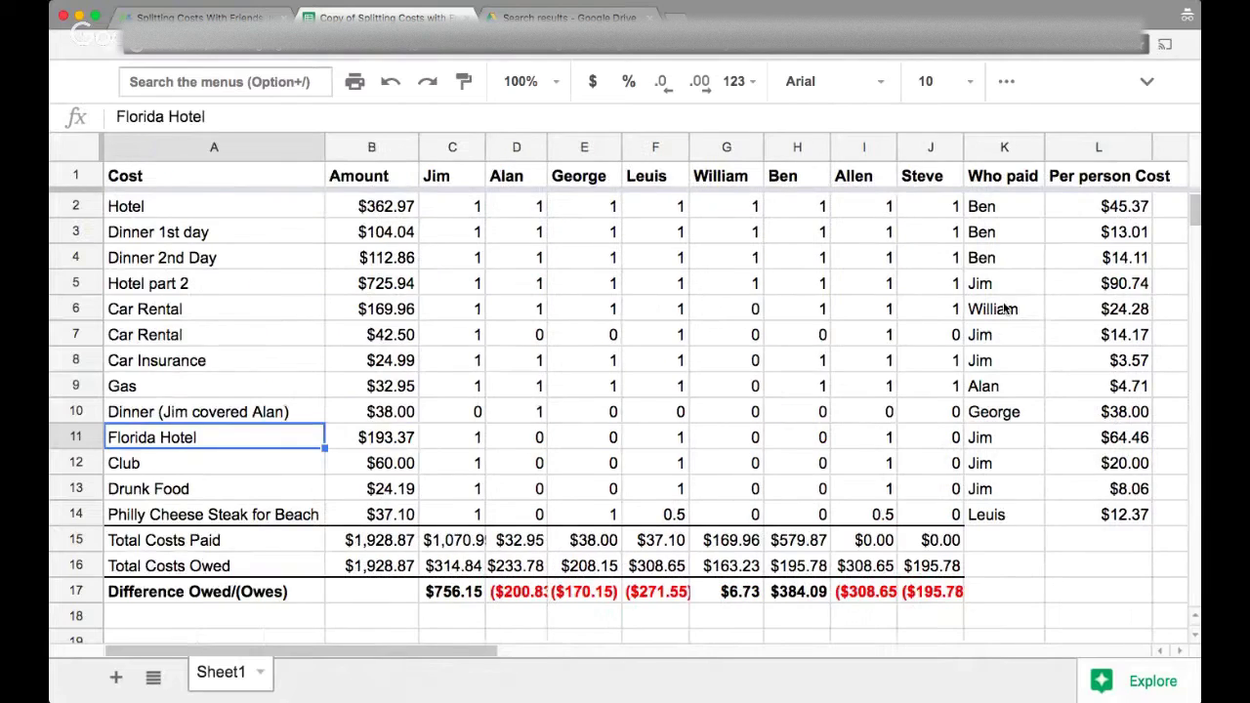
# Review the Cost, Amount and Who paid columns and the participant columns C to J
pyautogui.click(289, 146)
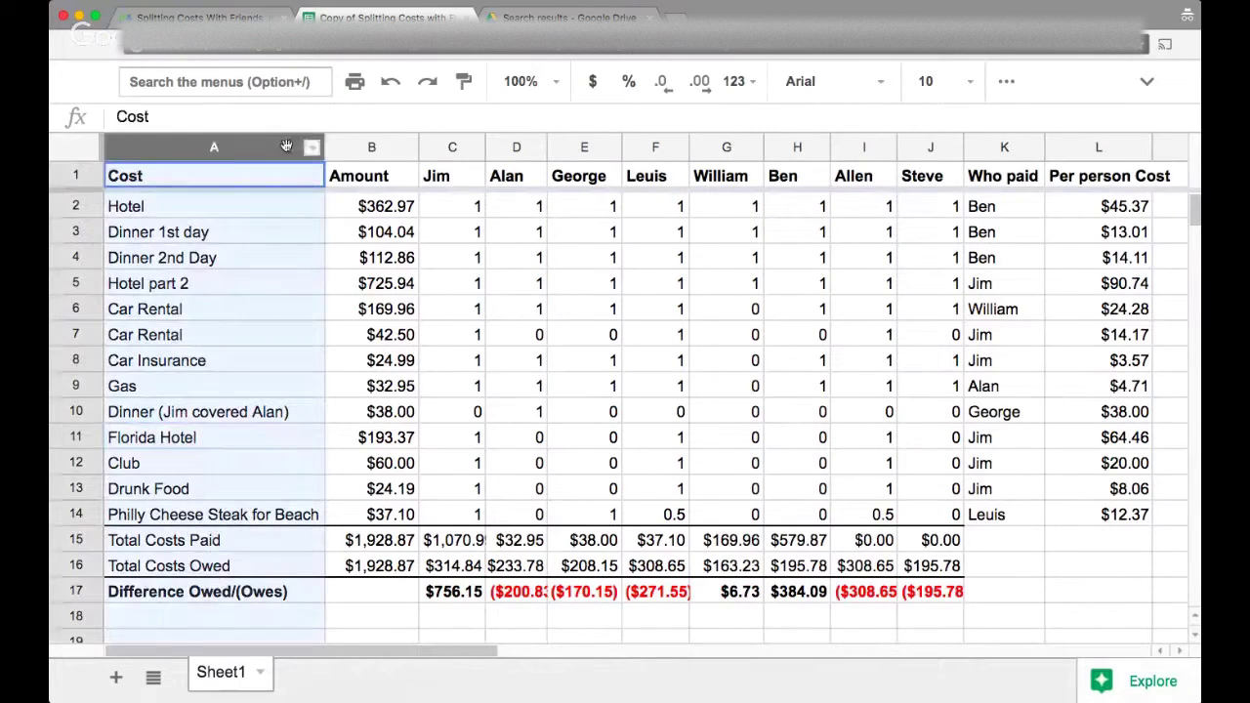
pyautogui.click(388, 209)
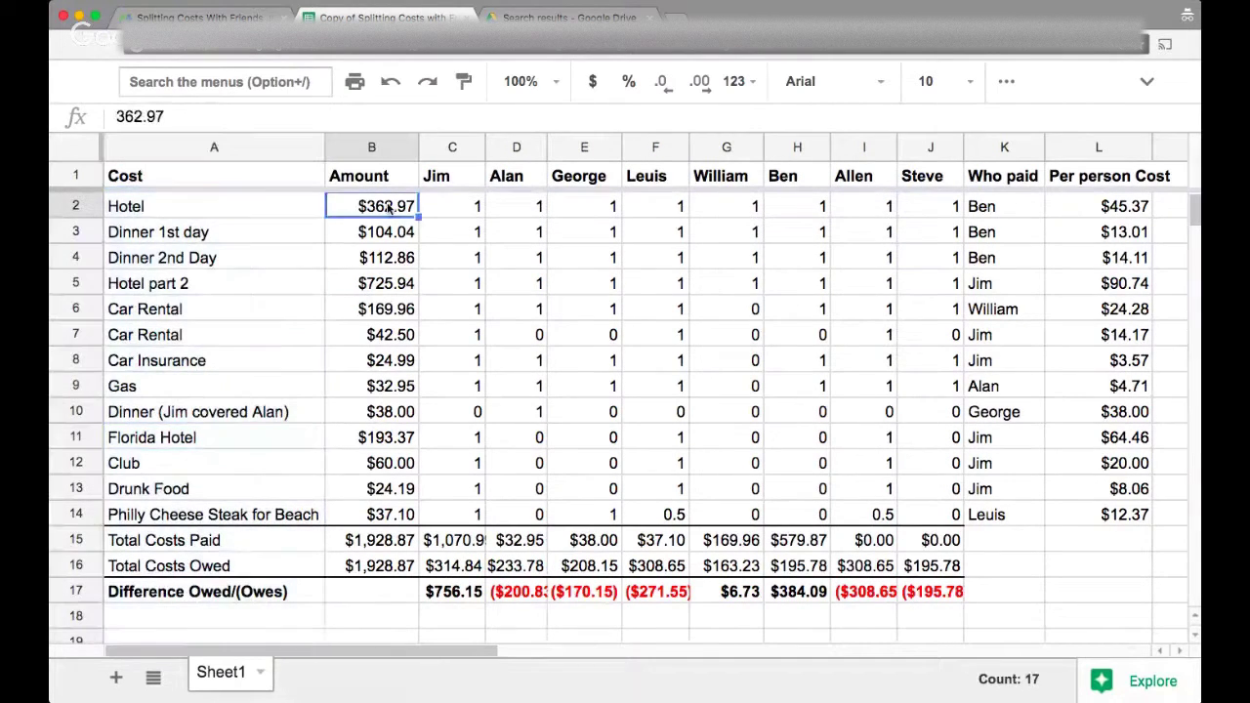
pyautogui.click(381, 148)
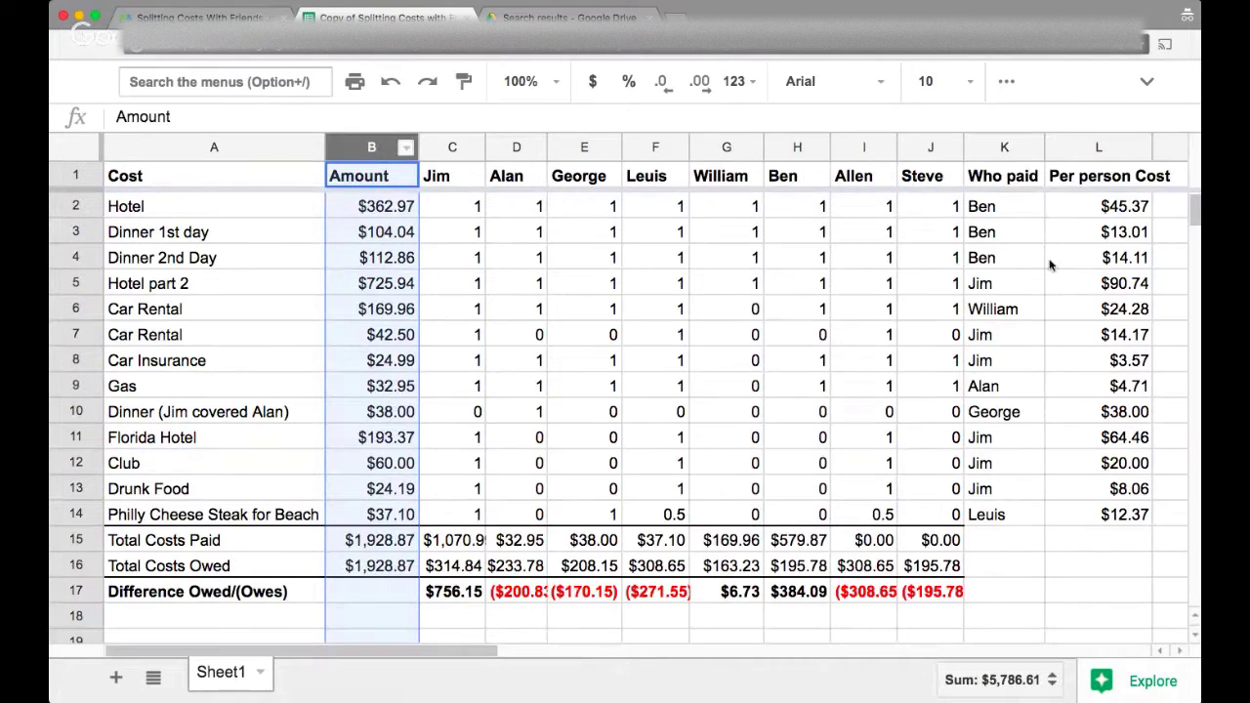
pyautogui.click(1011, 148)
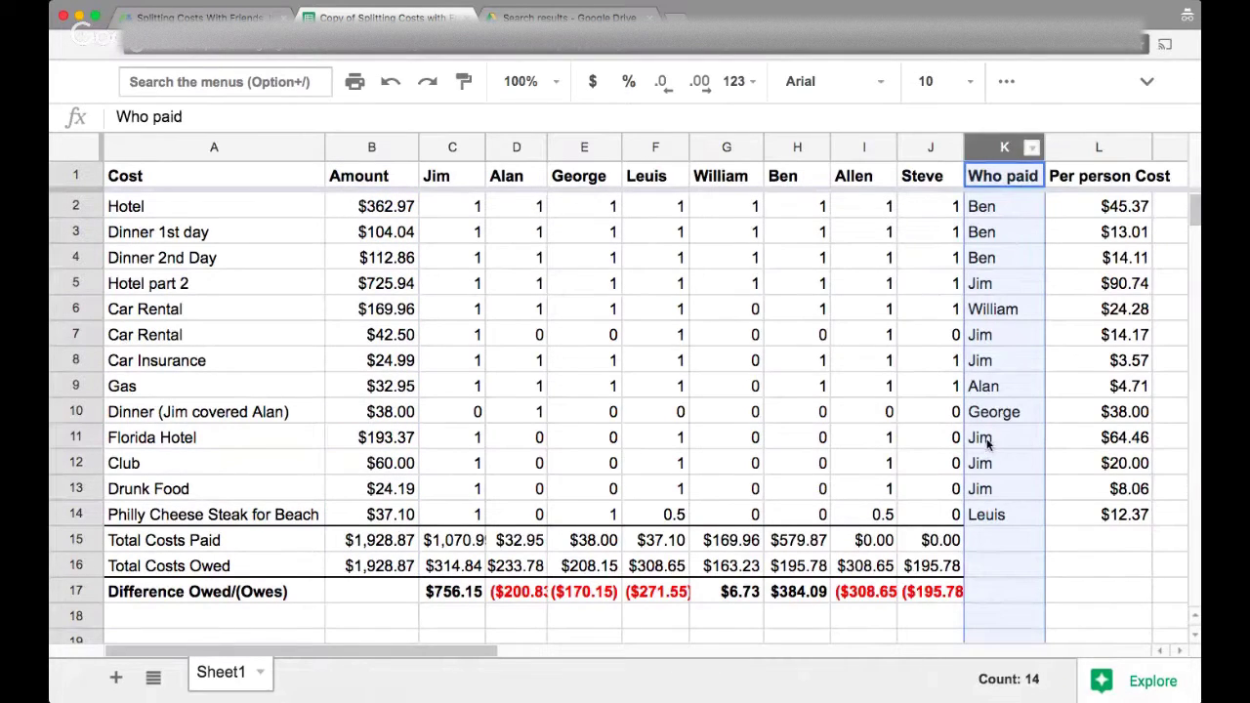
pyautogui.moveTo(460, 145); pyautogui.dragTo(919, 154)
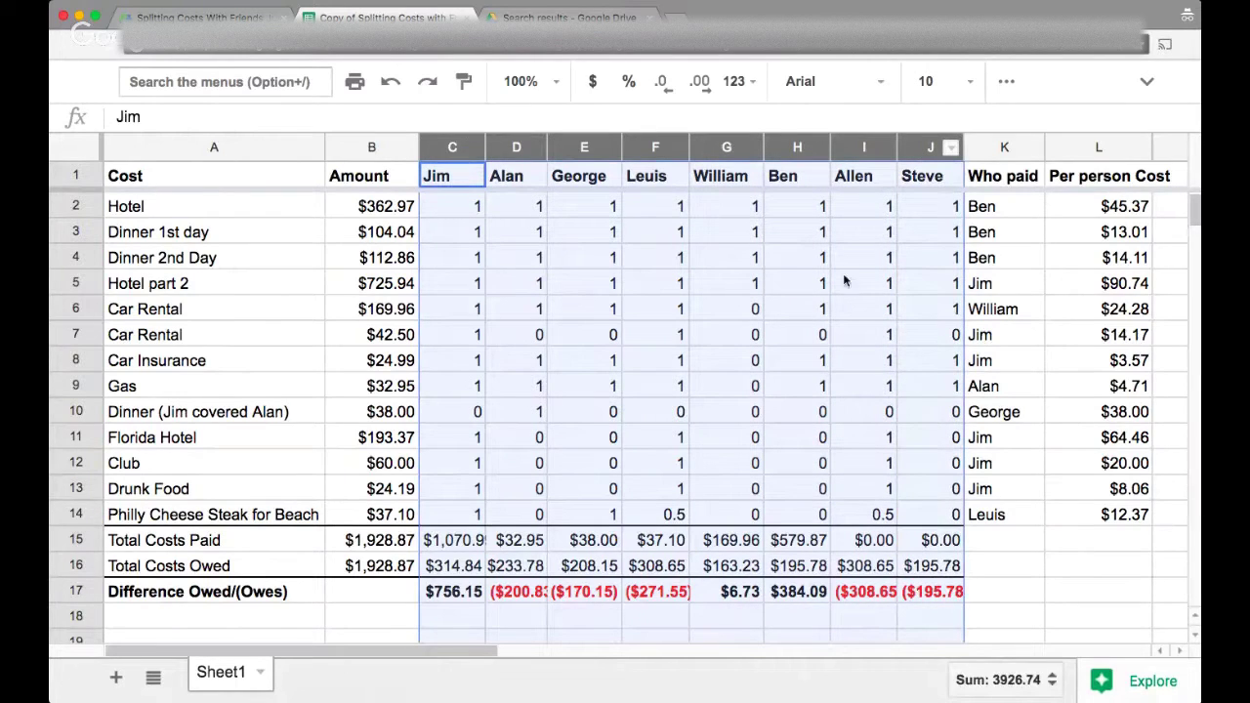
# Examine the participant headers in C1:J1 and the Hotel row's participation marks in C2:J2
pyautogui.click(490, 244)
pyautogui.click(467, 212)
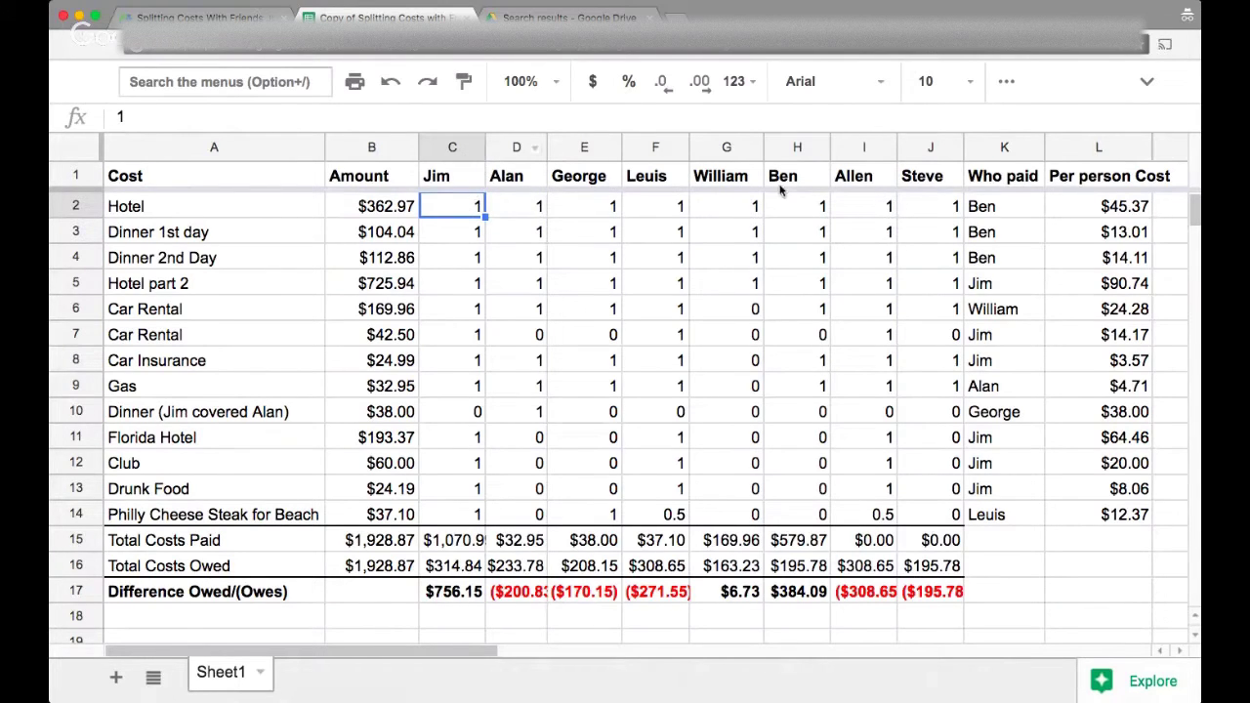
pyautogui.moveTo(433, 181); pyautogui.dragTo(915, 180)
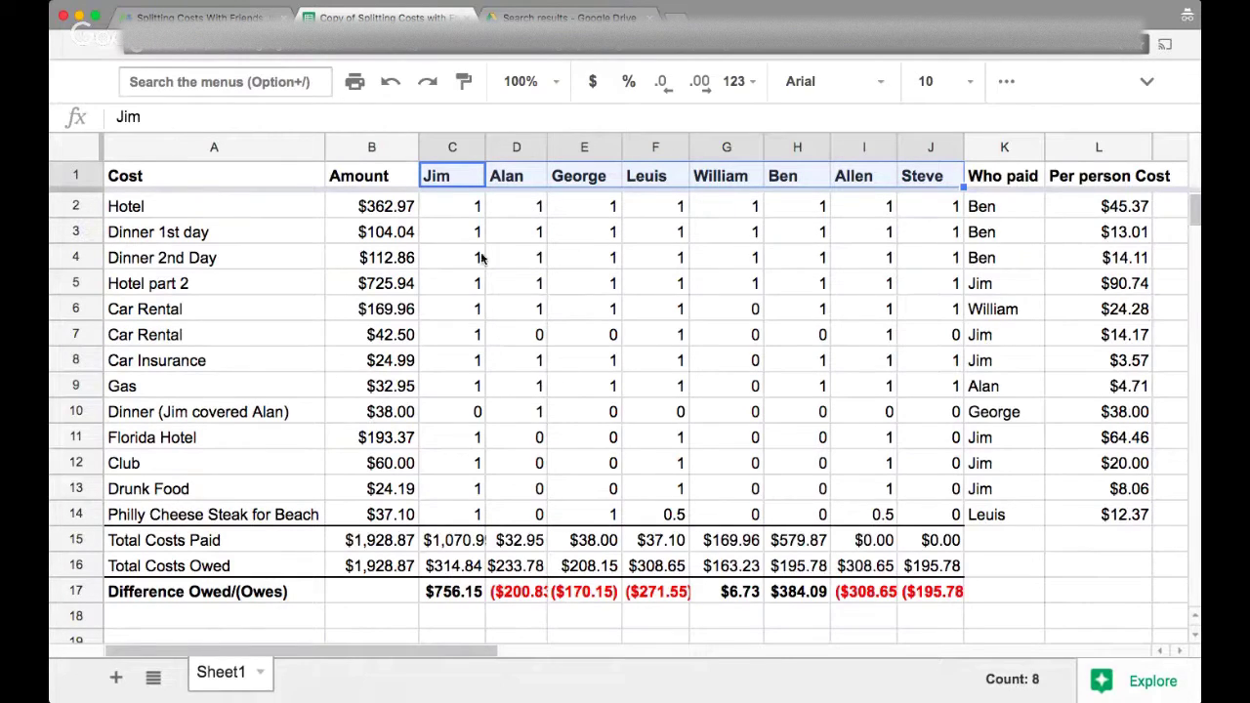
pyautogui.click(473, 205)
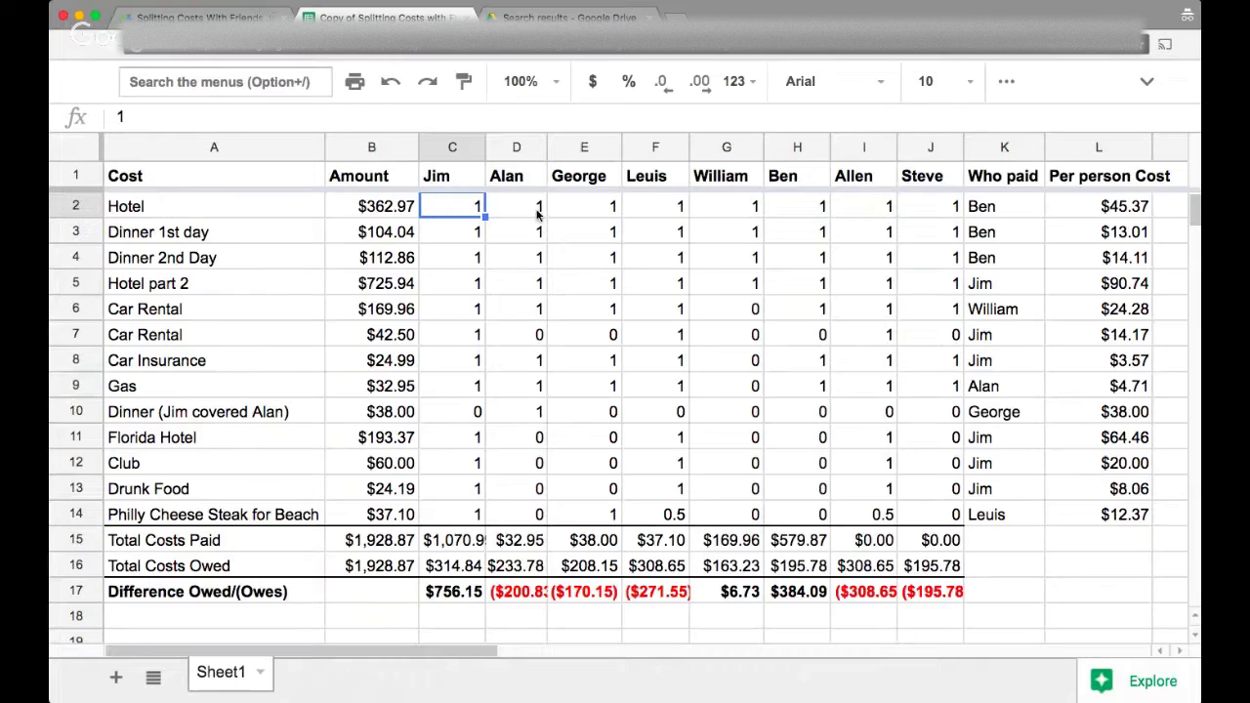
pyautogui.click(536, 212)
pyautogui.click(594, 217)
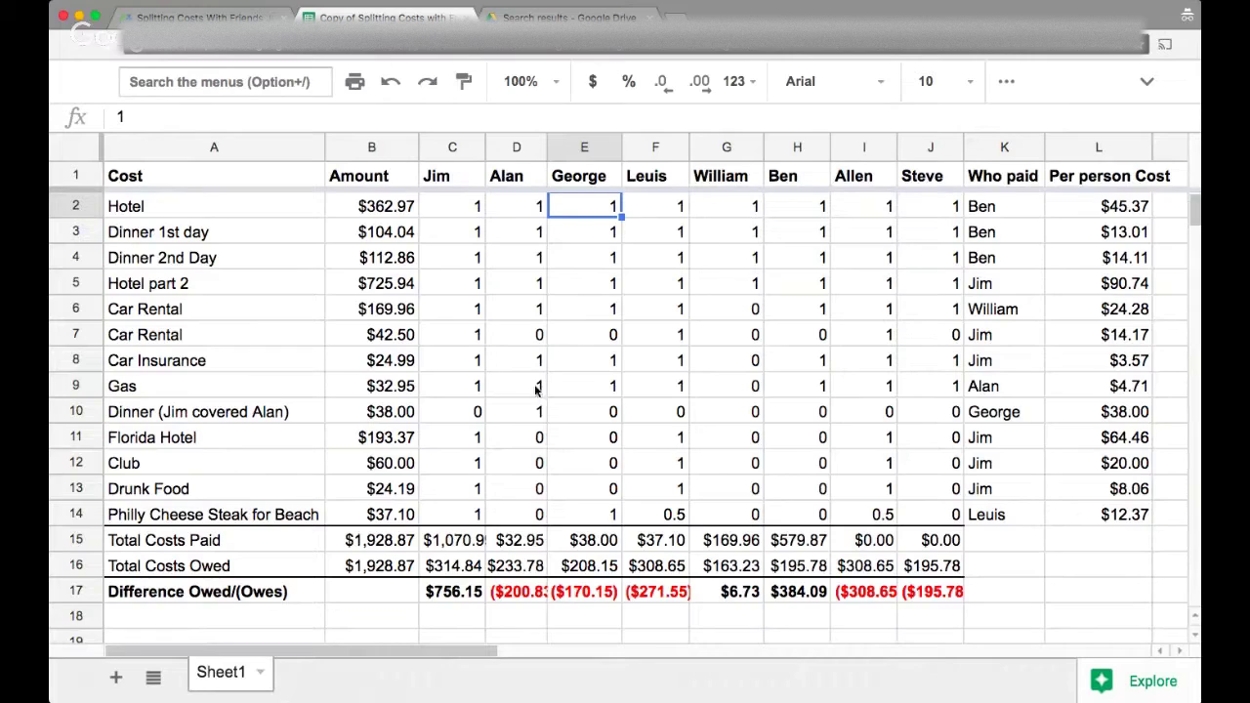
pyautogui.click(271, 202)
pyautogui.click(437, 213)
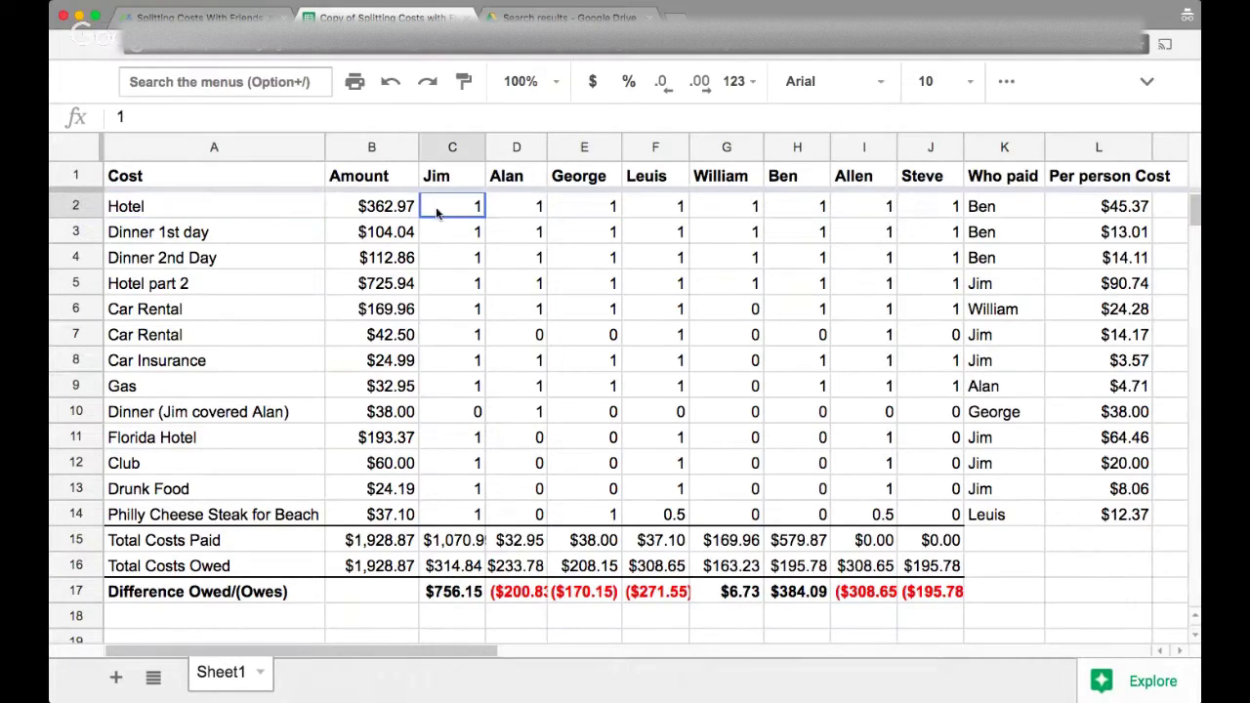
pyautogui.moveTo(436, 213); pyautogui.dragTo(955, 219)
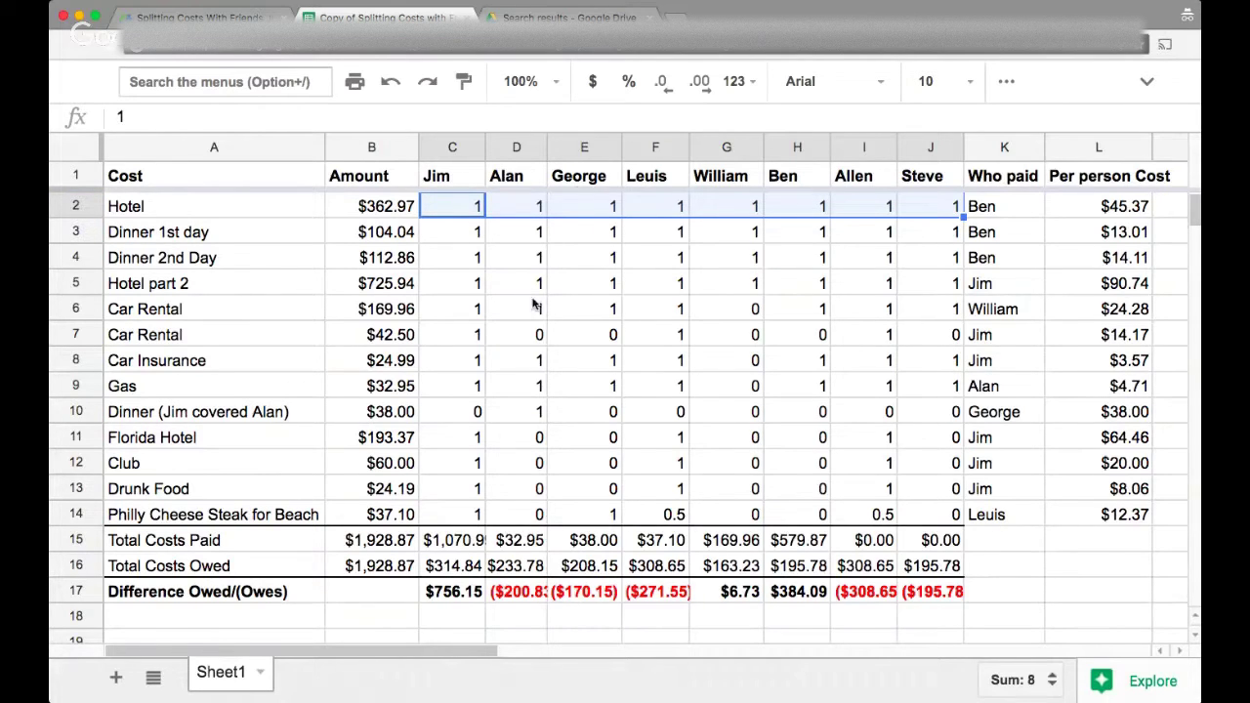
# Examine the second Car Rental row (row 7), covering its non-participants, payer and per-person cost
pyautogui.click(96, 334)
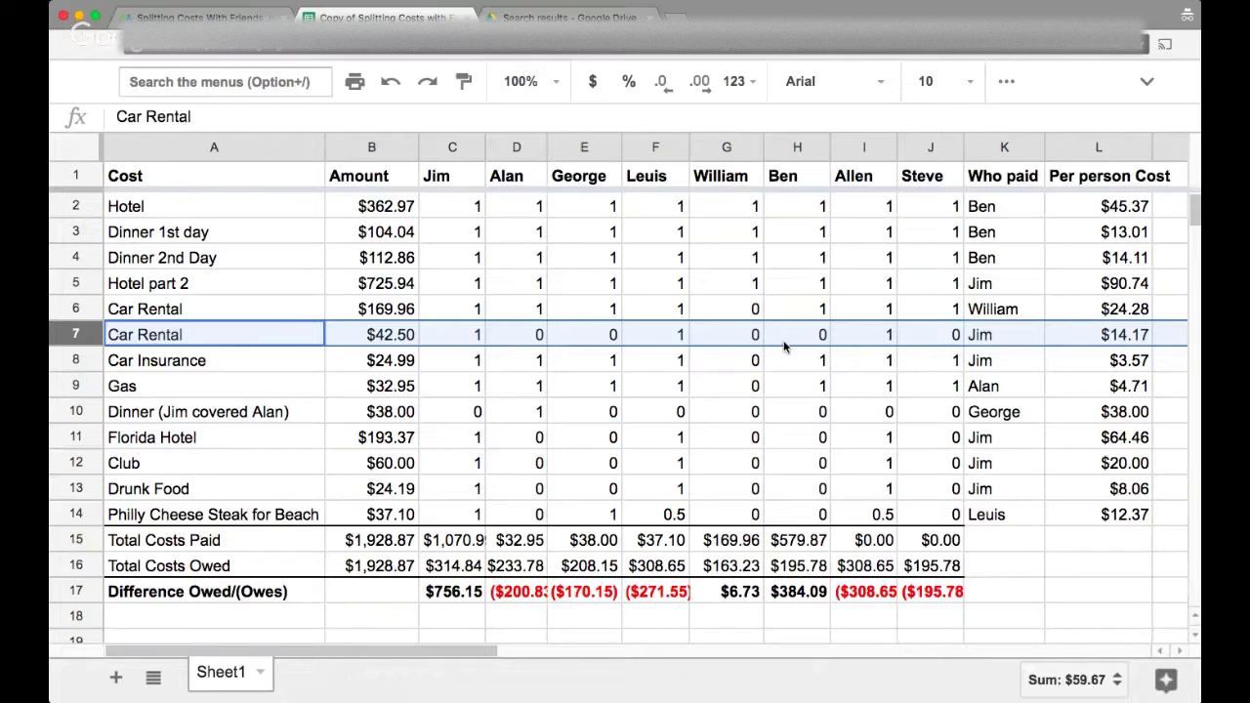
pyautogui.click(539, 339)
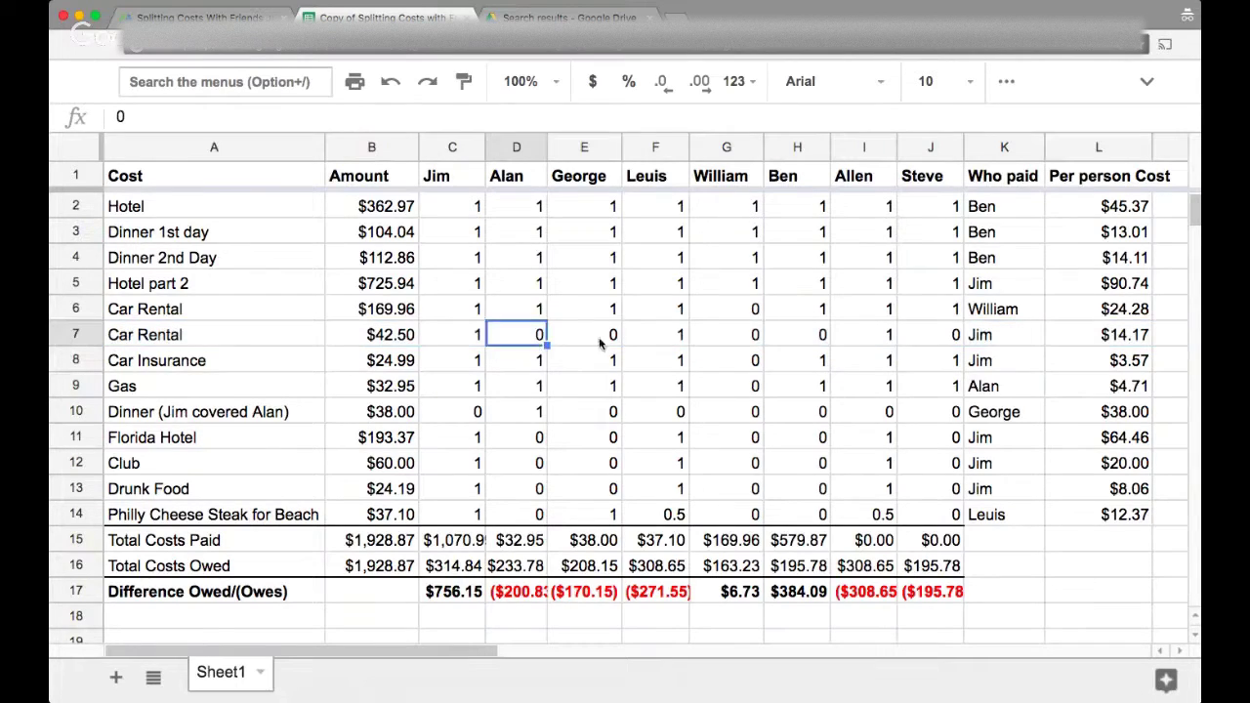
pyautogui.click(601, 338)
pyautogui.click(754, 336)
pyautogui.click(794, 340)
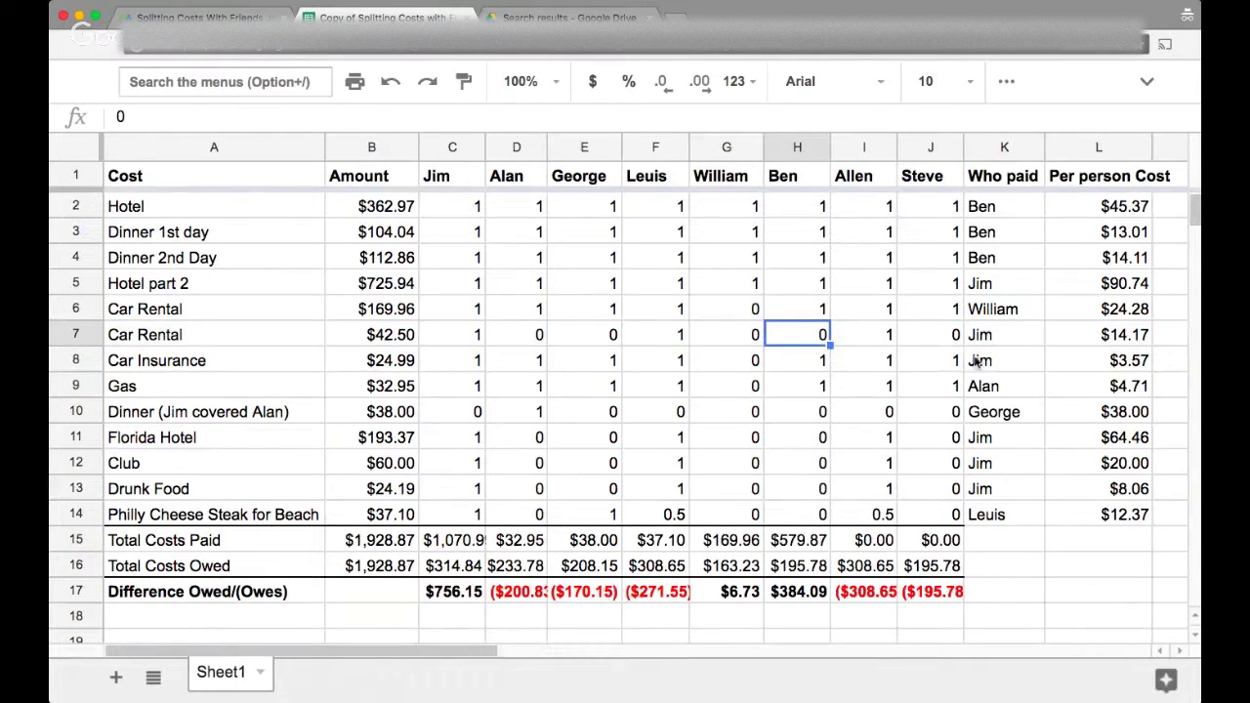
pyautogui.click(978, 344)
pyautogui.click(1111, 349)
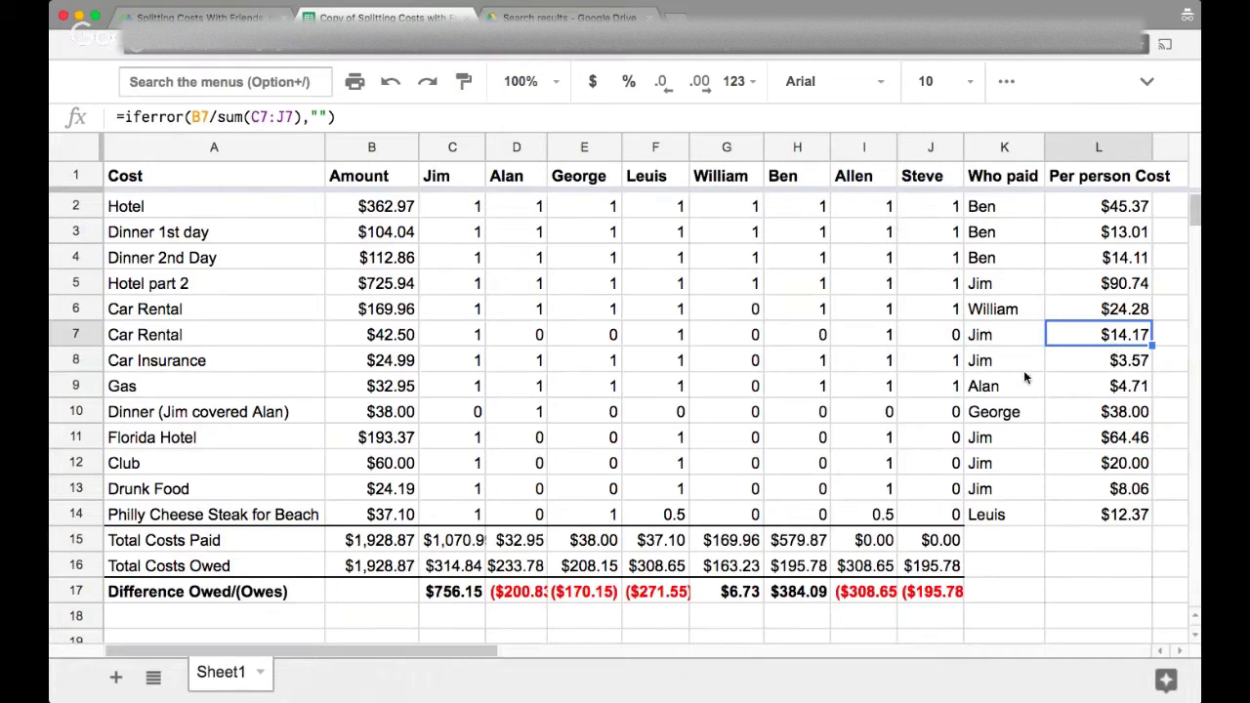
pyautogui.moveTo(1093, 333); pyautogui.dragTo(457, 338)
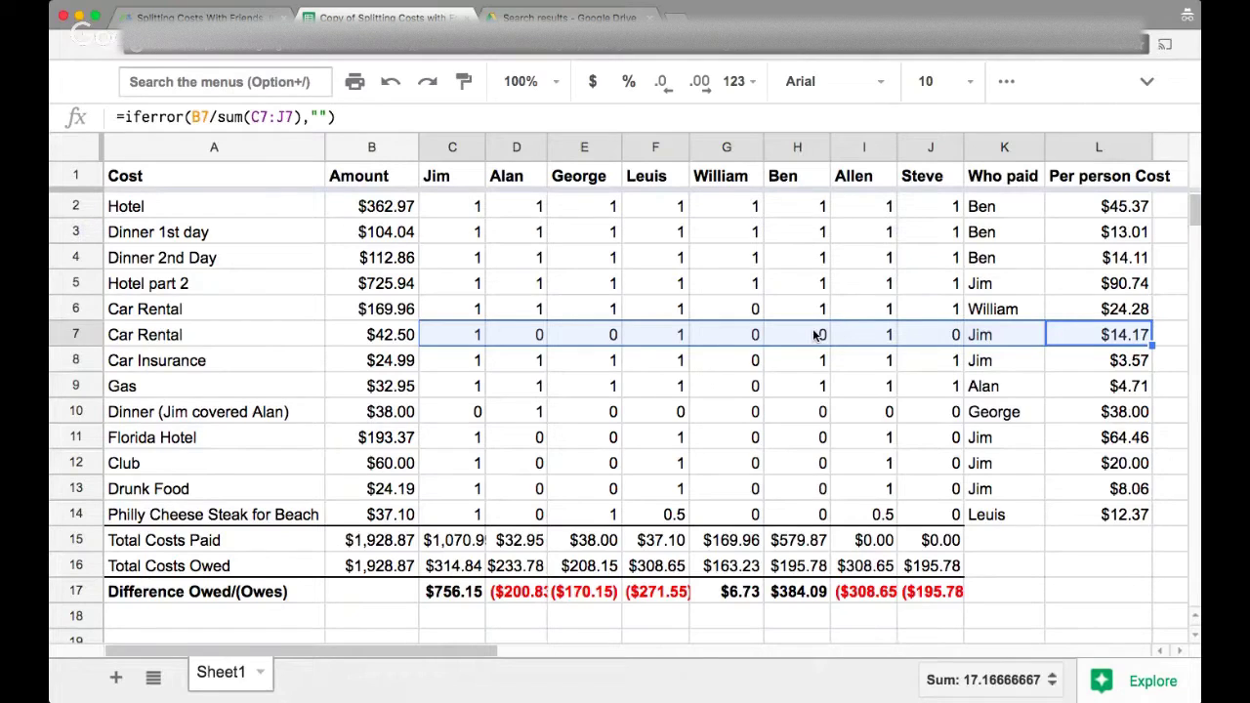
# Review the Per person Cost column and inspect the formula behind the Dinner 2nd Day figure in L4
pyautogui.moveTo(1092, 208); pyautogui.dragTo(1110, 534)
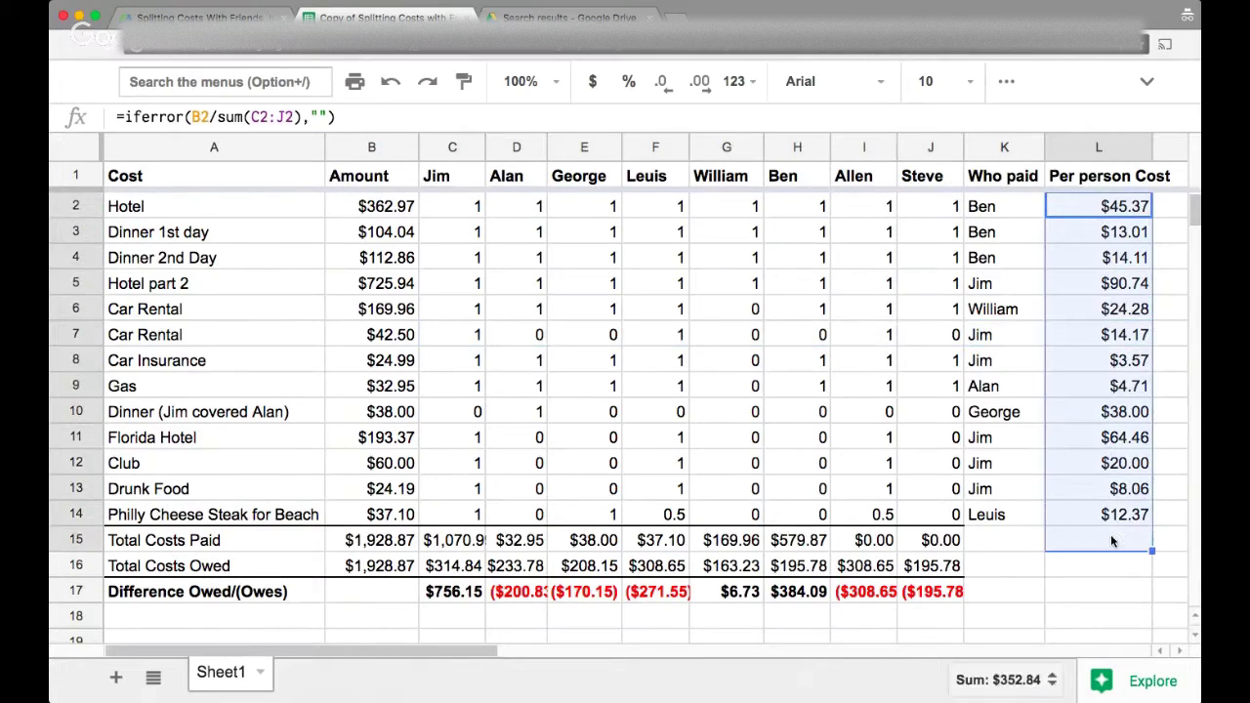
pyautogui.click(1105, 260)
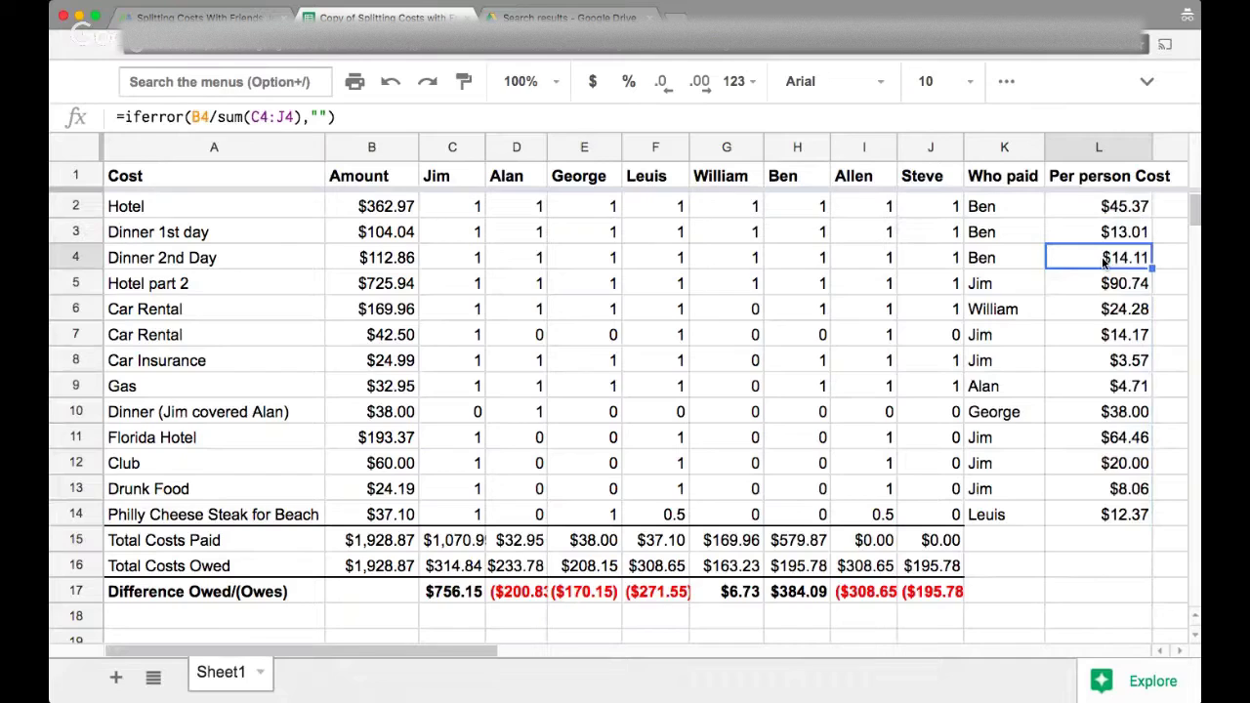
pyautogui.doubleClick(1105, 259)
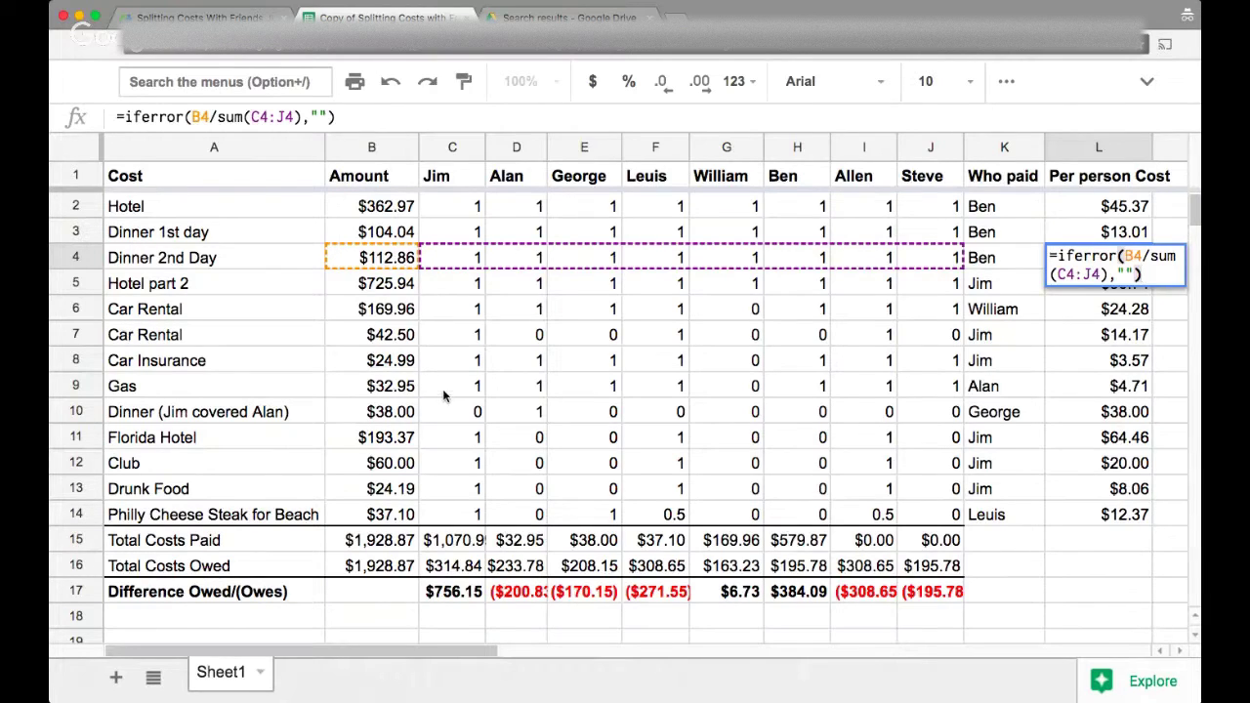
pyautogui.press('Escape')
# Examine participation marks in the Florida Hotel and Drunk Food rows and the cost items in rows 12 to 14
pyautogui.click(459, 446)
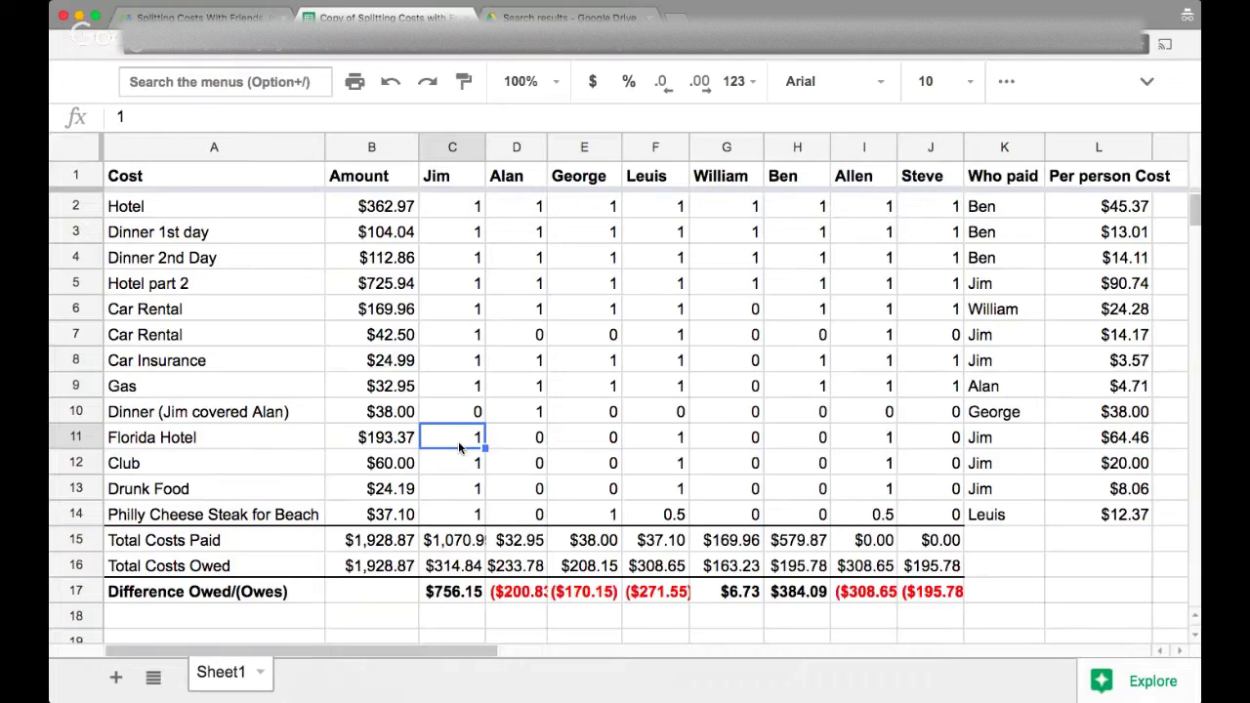
pyautogui.click(612, 495)
pyautogui.click(319, 520)
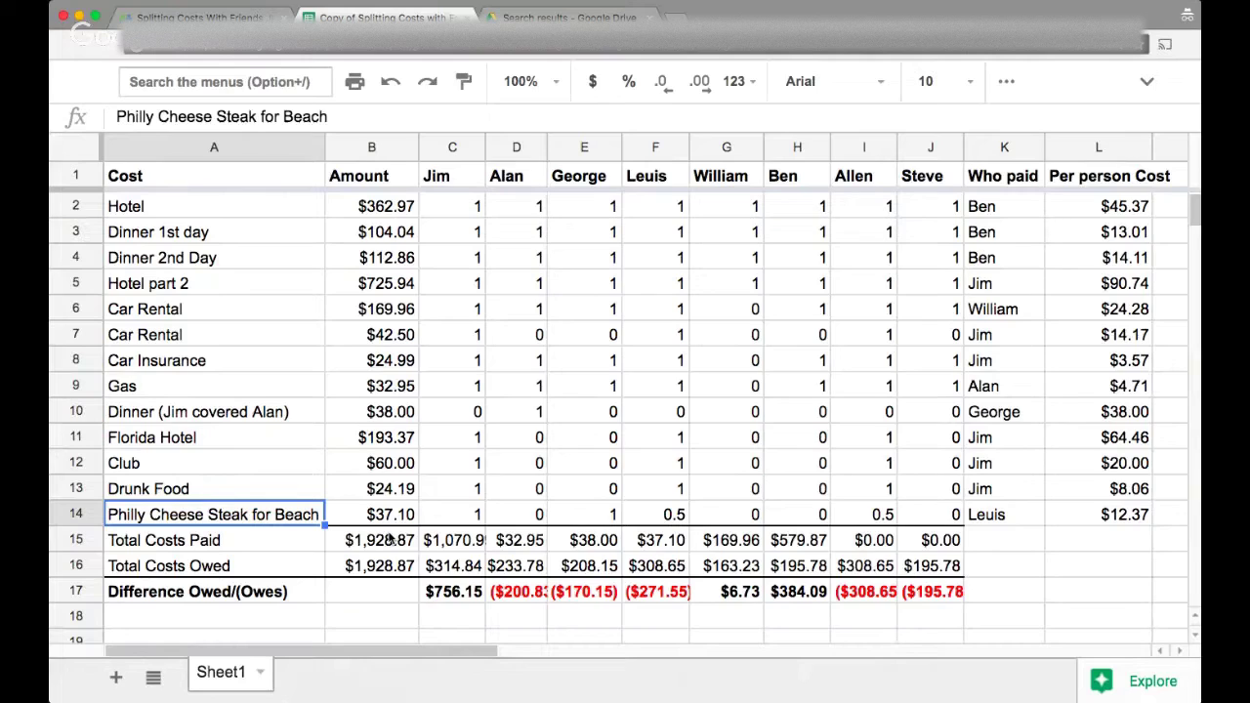
pyautogui.click(261, 491)
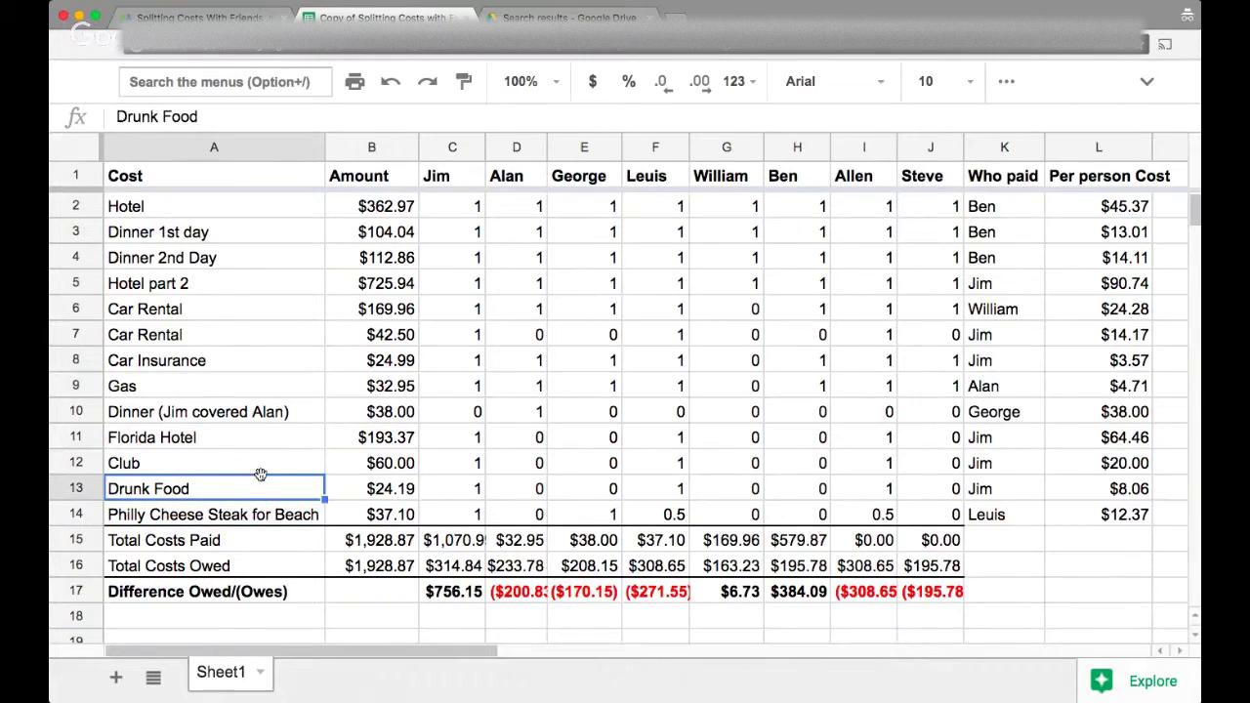
pyautogui.click(261, 473)
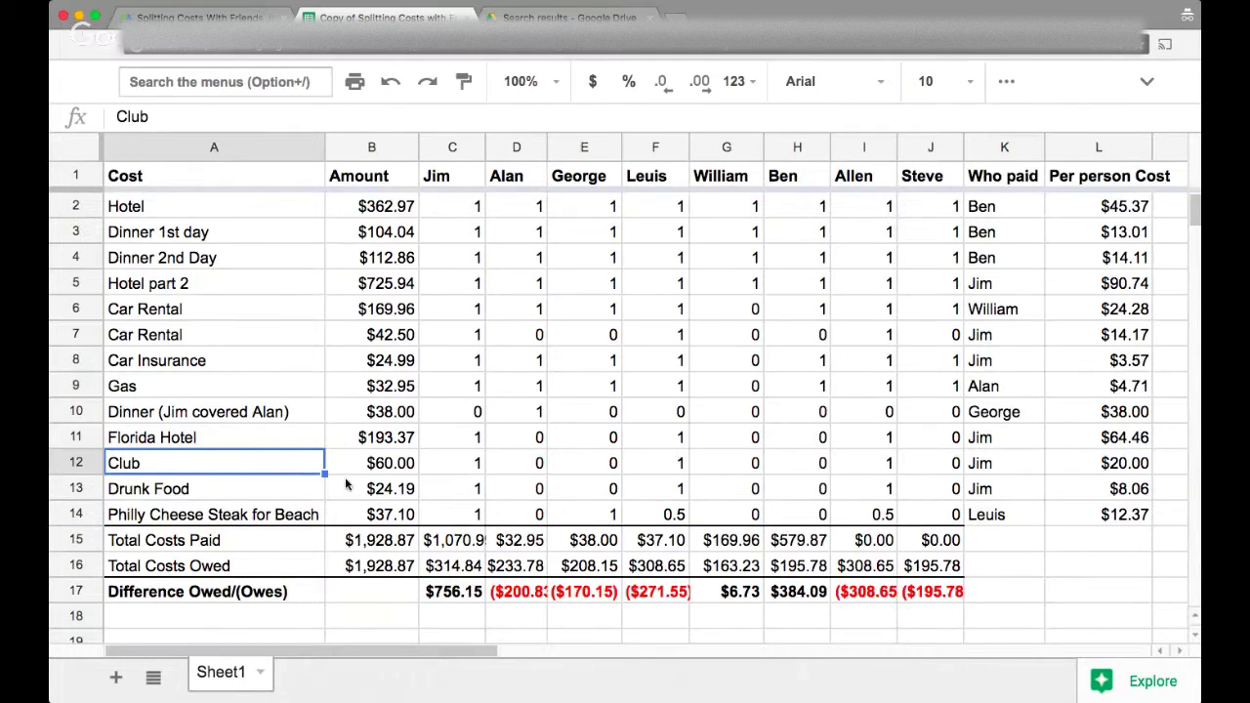
# Examine the Philly Cheese Steak row's amount, each participant's full or partial share, and its per-person cost formula
pyautogui.click(305, 514)
pyautogui.press('Right')
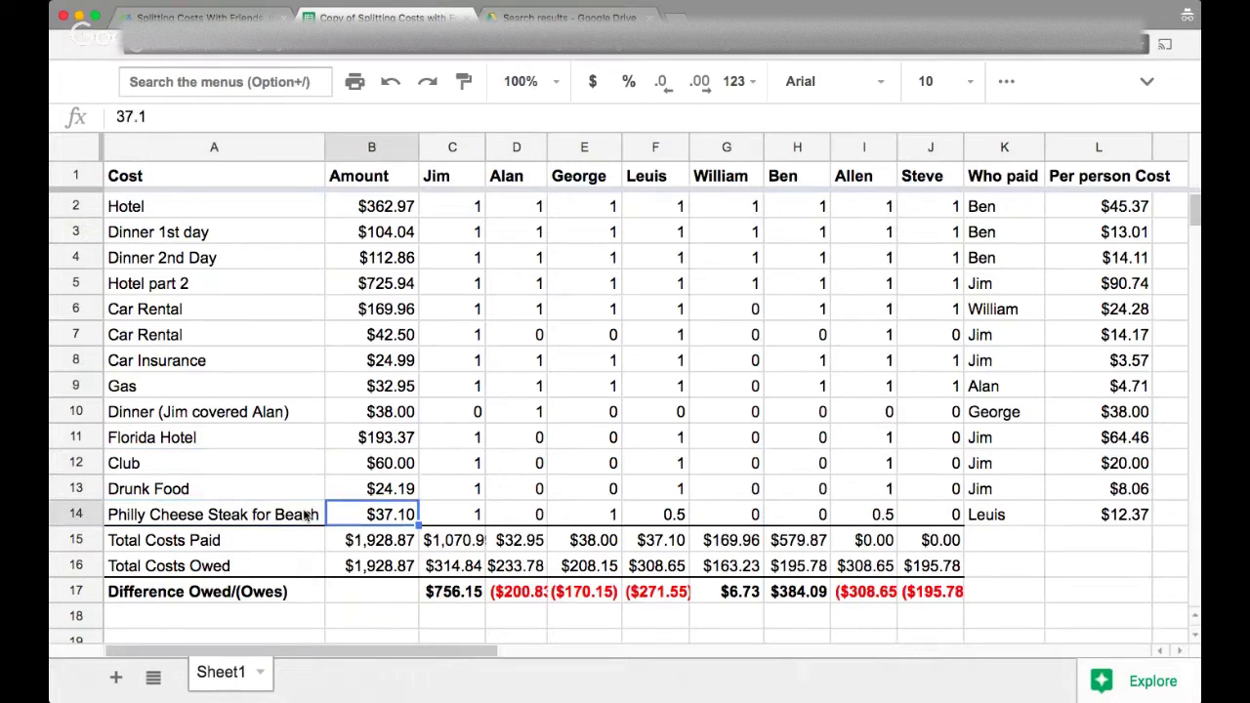
pyautogui.press('Right')
pyautogui.press('Right')
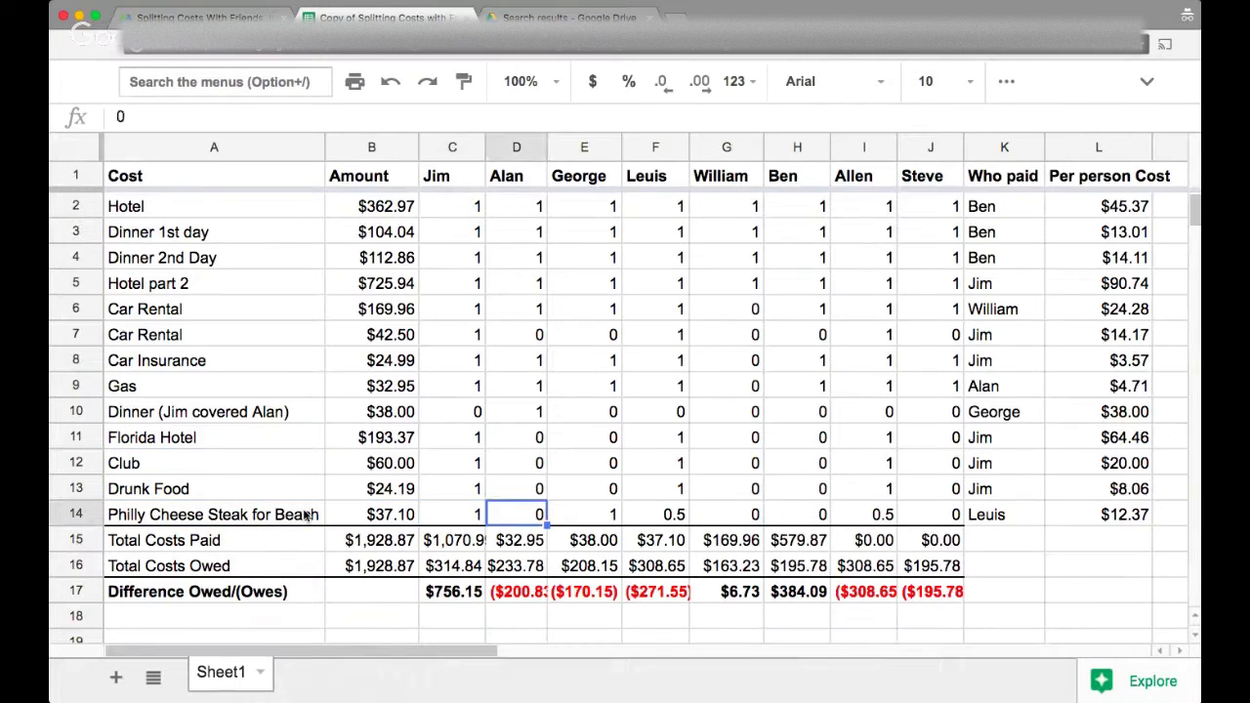
pyautogui.press('Right')
pyautogui.press('Right')
pyautogui.press('Right')
pyautogui.press('Right')
pyautogui.press('Right')
pyautogui.press('Right')
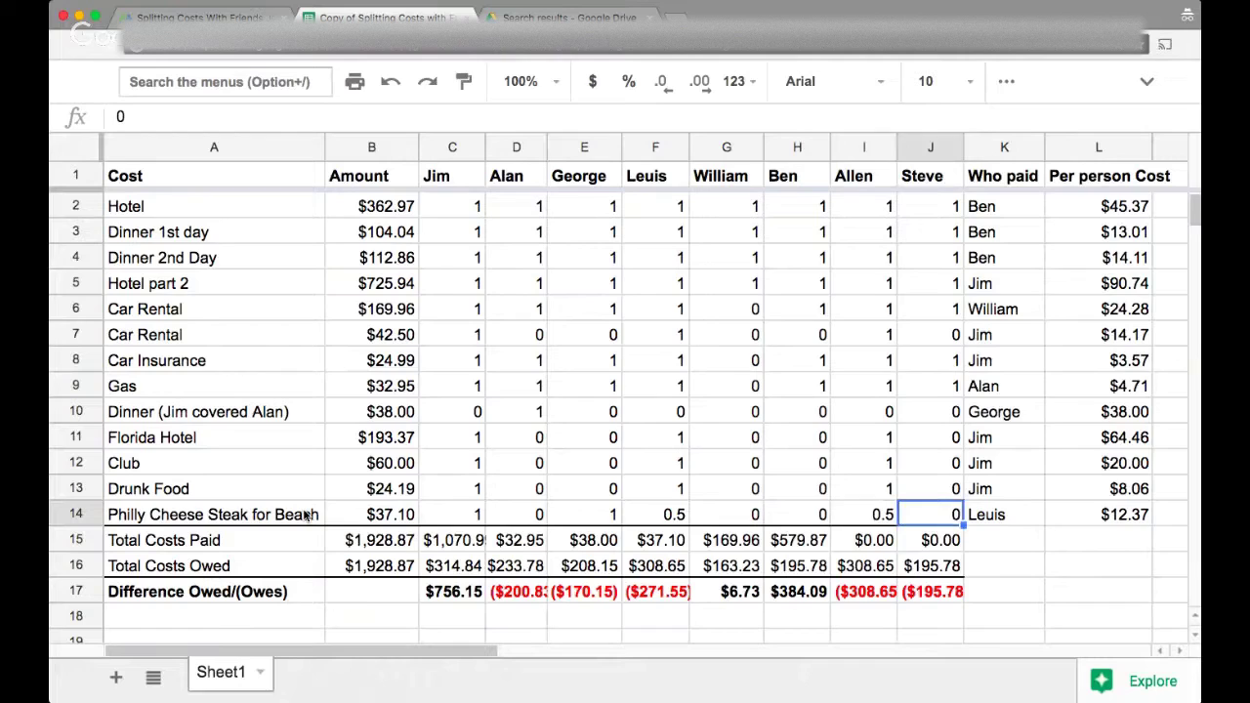
pyautogui.press('Left')
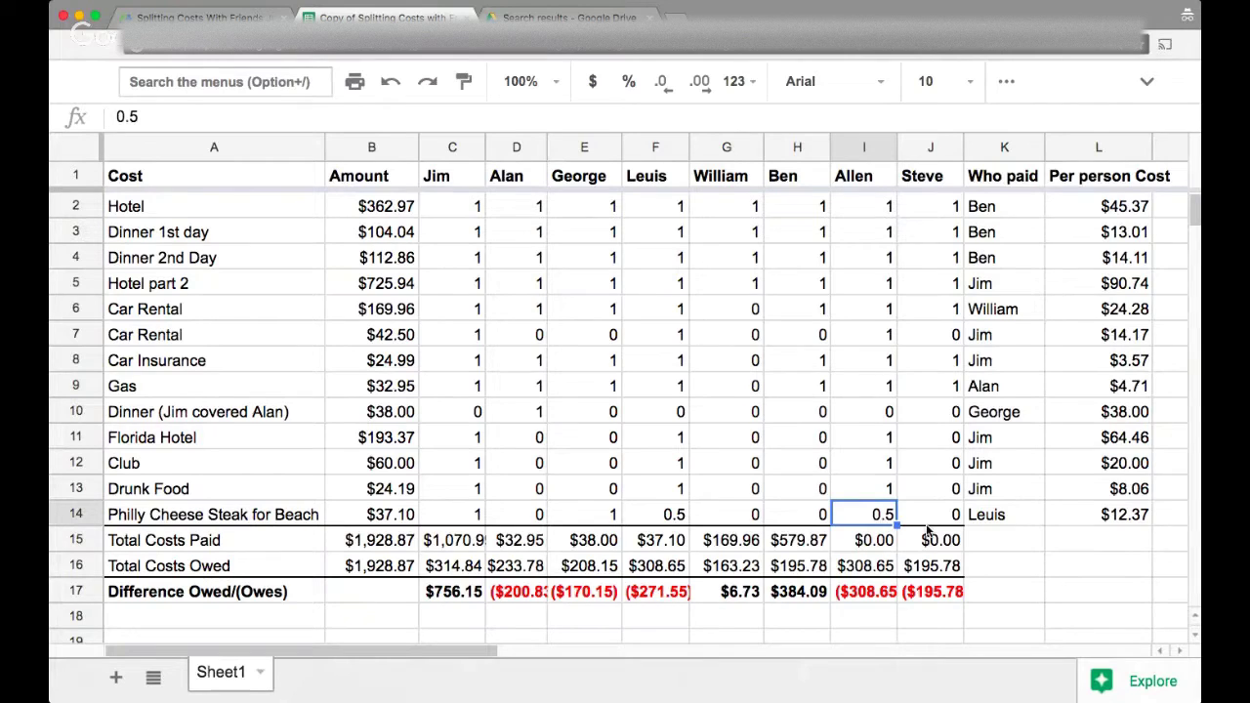
pyautogui.click(1133, 519)
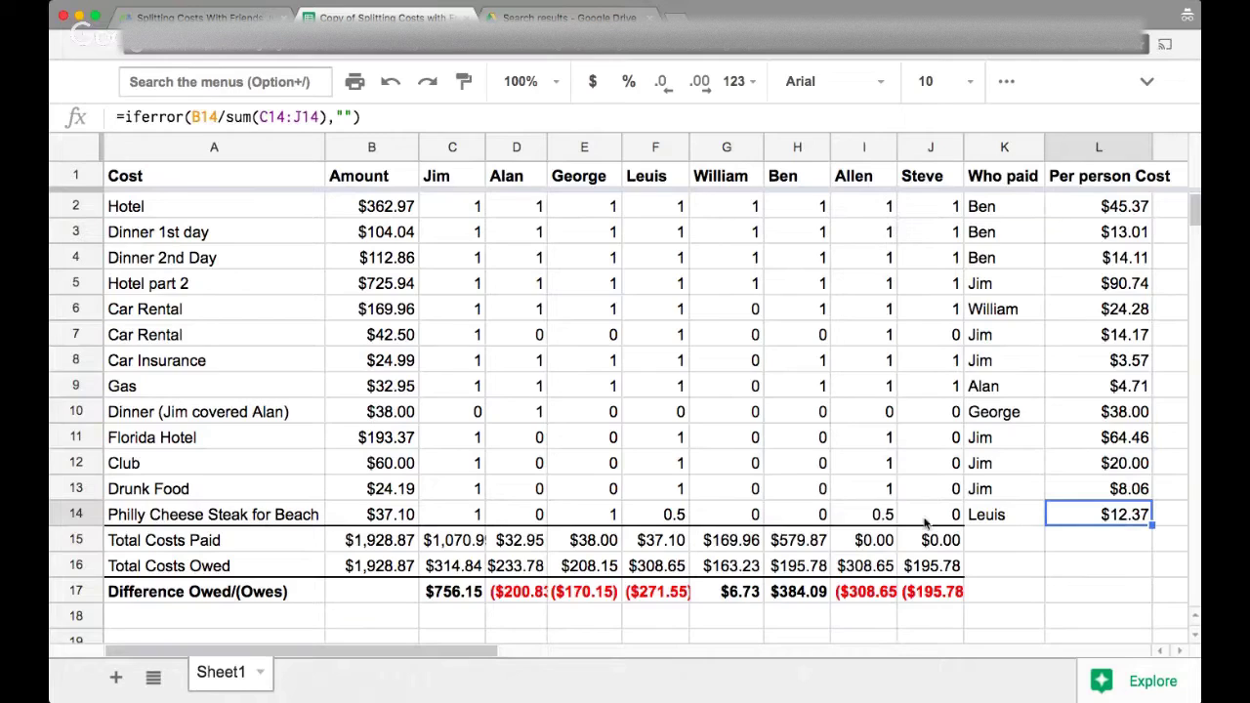
pyautogui.click(826, 506)
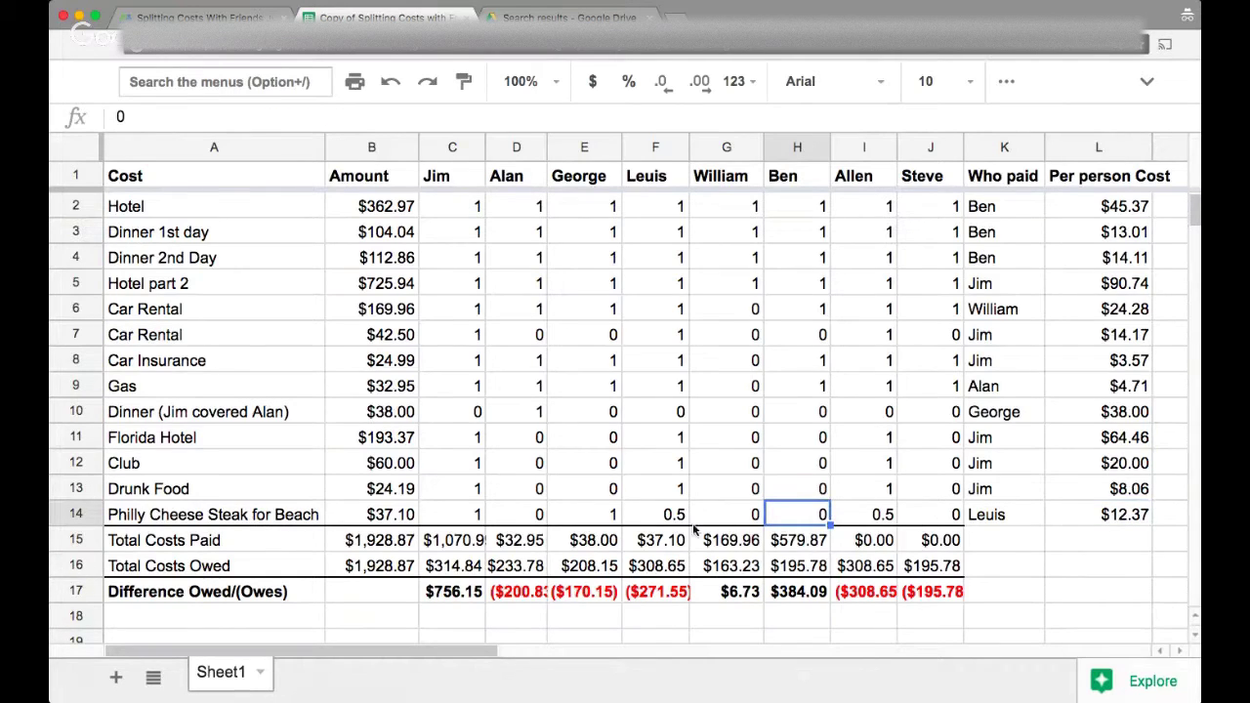
# Compare the half-share marks in F14 and I14 of the Philly Cheese Steak for Beach row
pyautogui.click(849, 525)
pyautogui.click(679, 510)
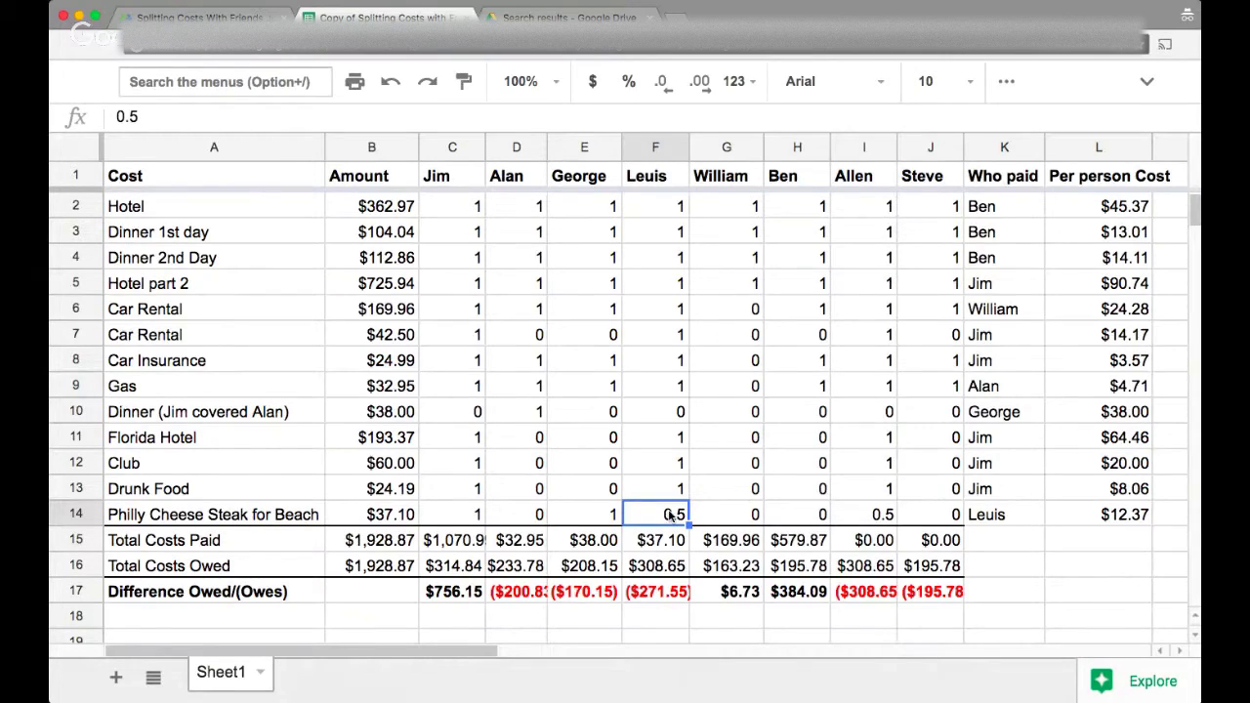
pyautogui.press('Right')
pyautogui.press('Right')
pyautogui.press('Right')
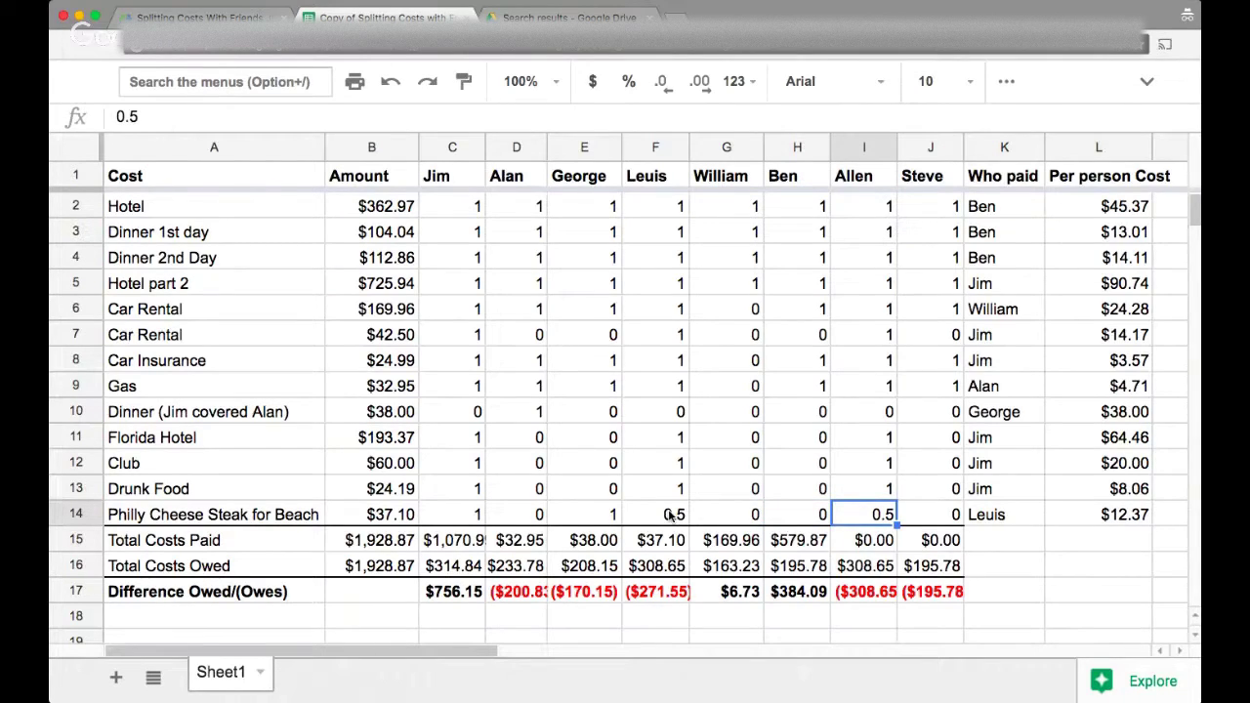
pyautogui.press('Left')
pyautogui.press('Left')
pyautogui.press('Left')
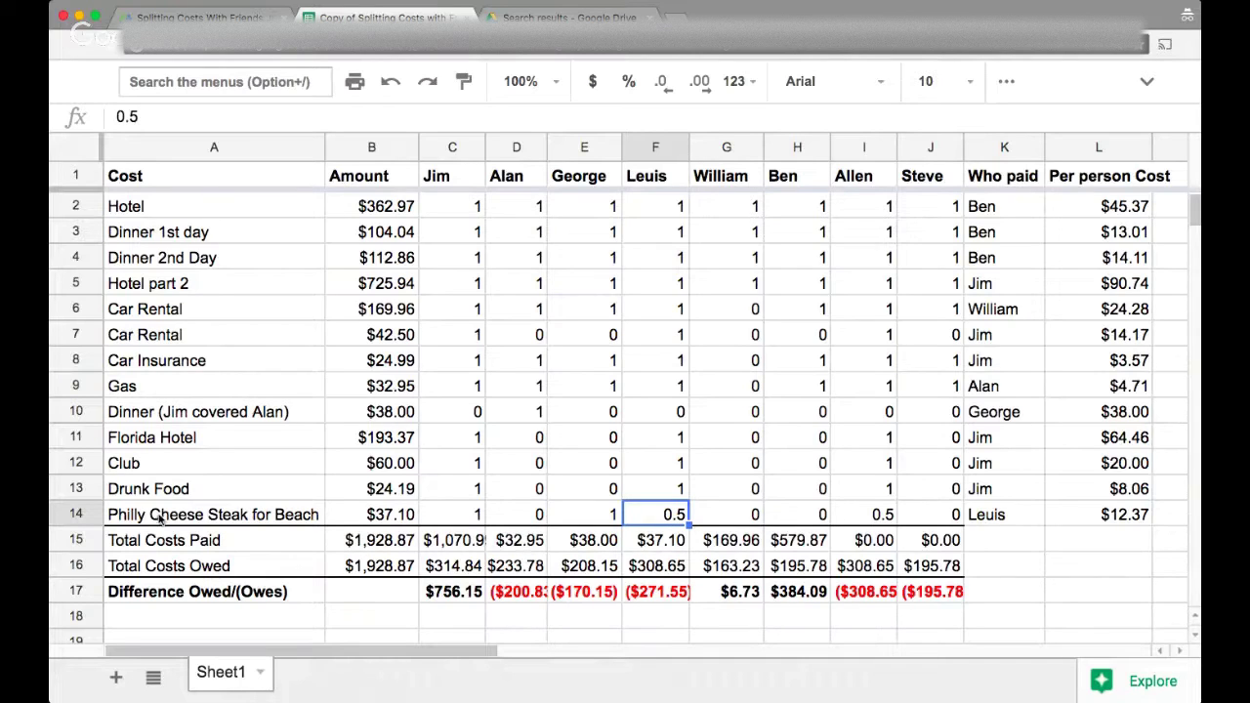
# Review the Total Costs Paid and Total Costs Owed rows and inspect the sum formula in B15
pyautogui.moveTo(76, 540); pyautogui.dragTo(80, 556)
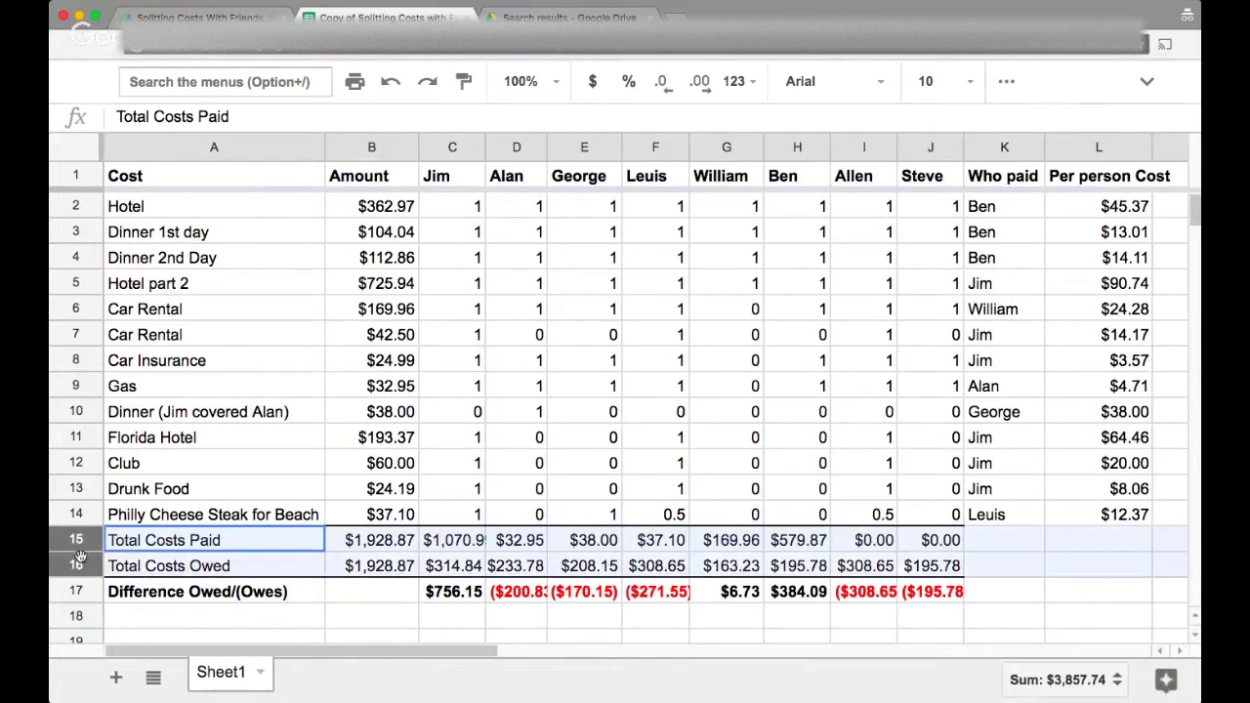
pyautogui.click(232, 542)
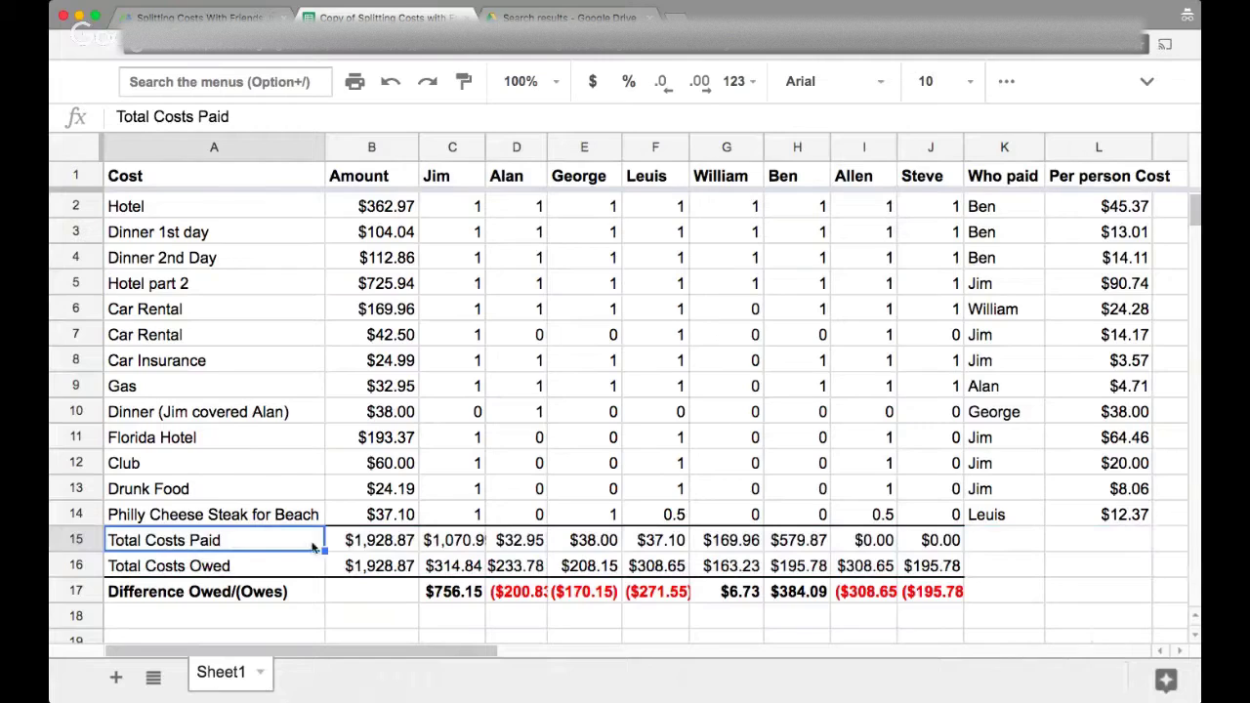
pyautogui.click(388, 538)
pyautogui.doubleClick(394, 540)
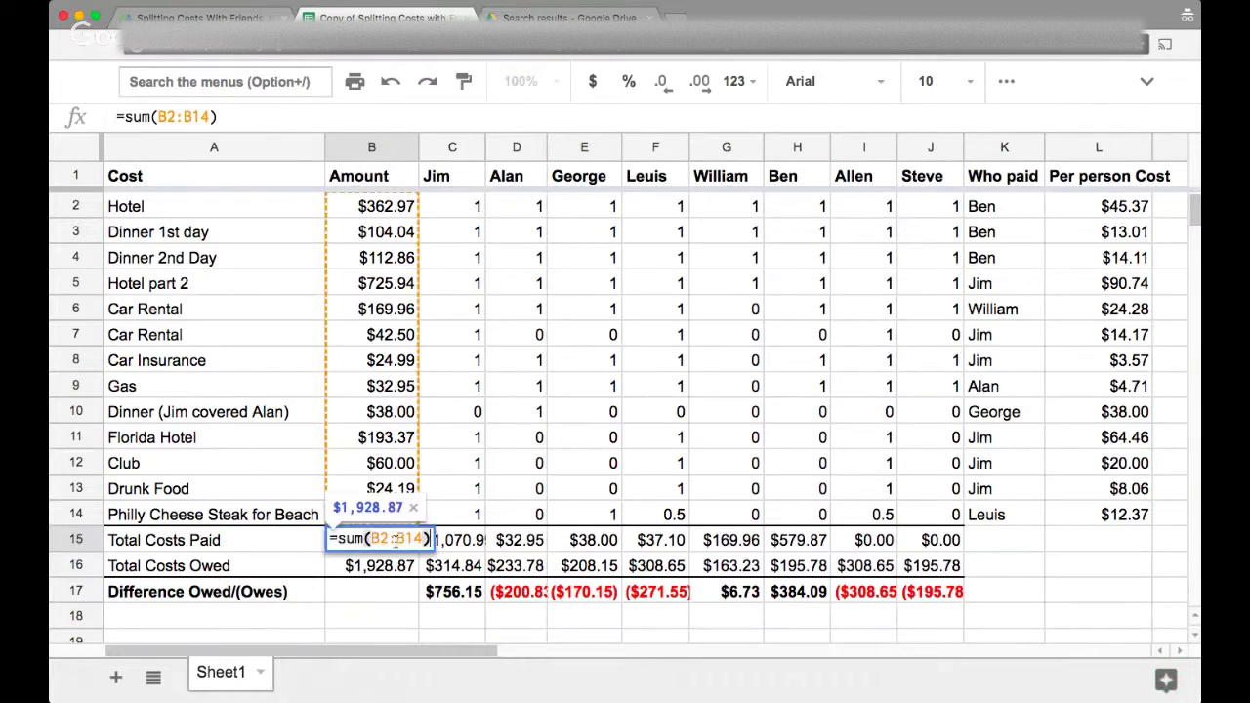
pyautogui.press('Escape')
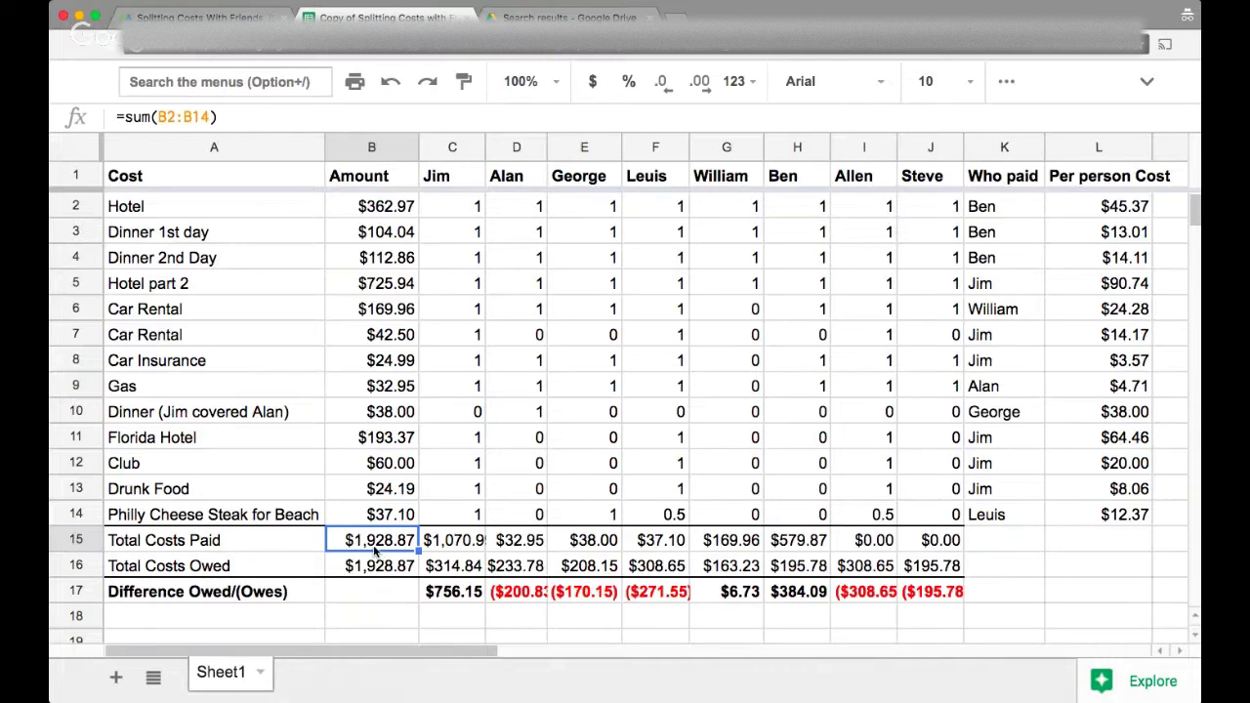
# Examine the SUMIF formulas behind the individual Total Costs Paid amounts in C15 through F15
pyautogui.click(475, 549)
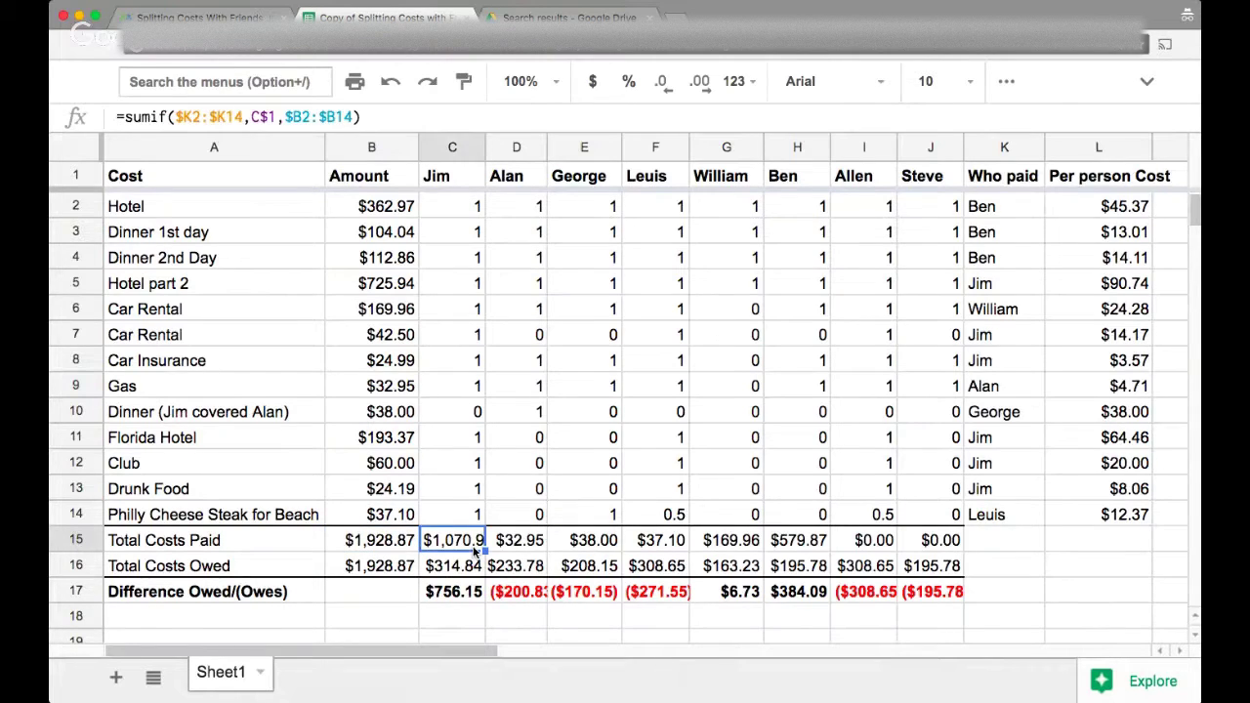
pyautogui.press('Right')
pyautogui.press('Right')
pyautogui.press('Right')
pyautogui.press('Left')
pyautogui.press('Left')
pyautogui.press('Left')
# Widen column C to show its Total Costs Paid amount in full, and review the paid totals across C15:F15
pyautogui.moveTo(486, 149); pyautogui.dragTo(497, 149)
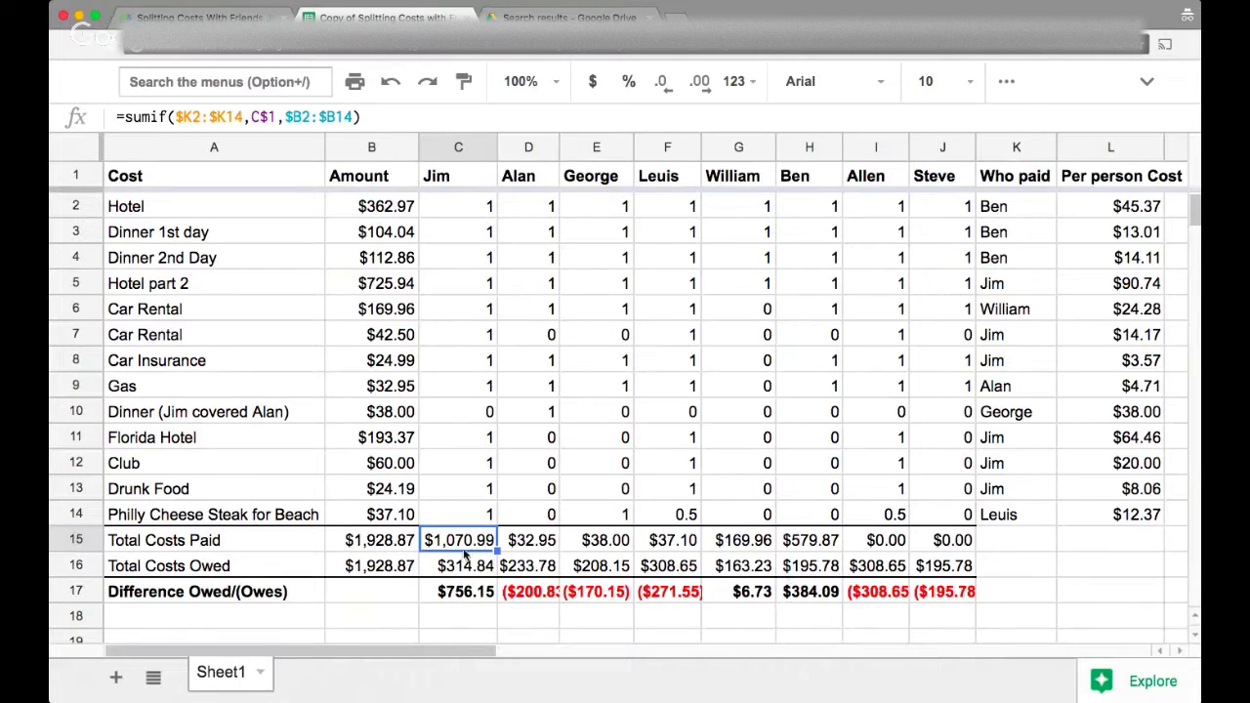
pyautogui.press('Right')
pyautogui.press('Right')
pyautogui.press('Right')
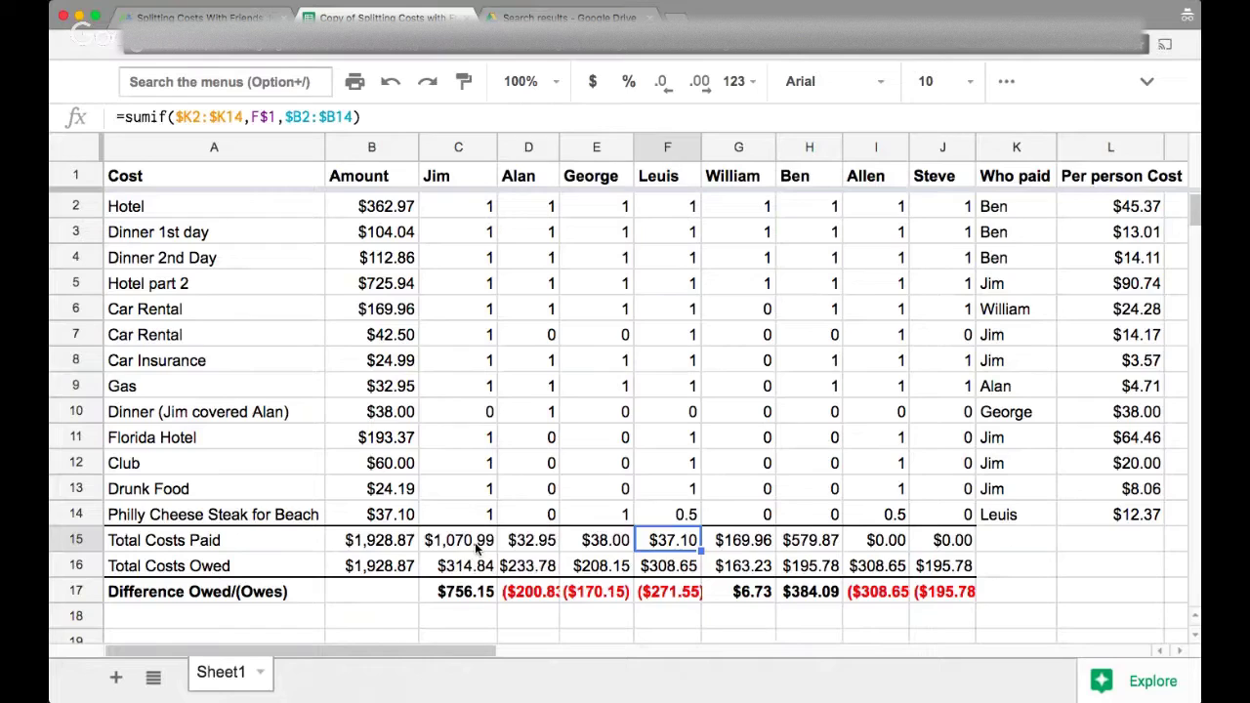
# Inspect the SUMPRODUCT formula behind the Total Costs Owed amount in C16, comparing it with the paid total in C15
pyautogui.click(477, 550)
pyautogui.click(461, 566)
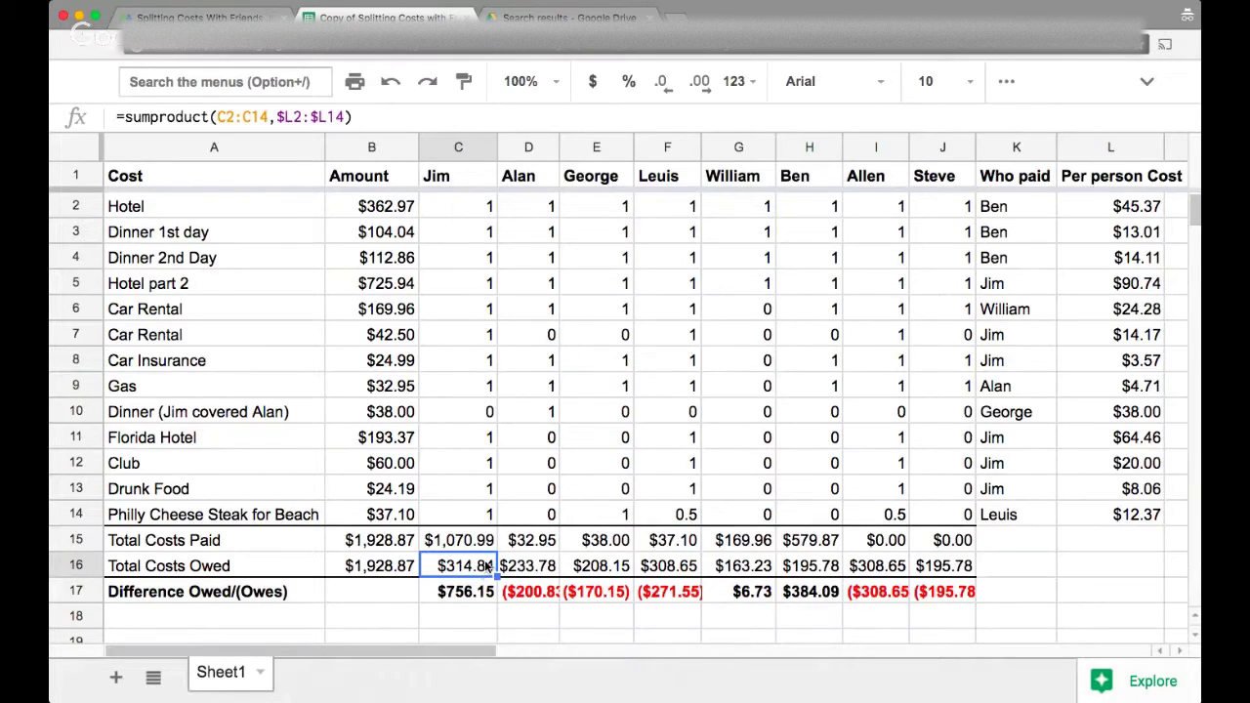
pyautogui.doubleClick(488, 566)
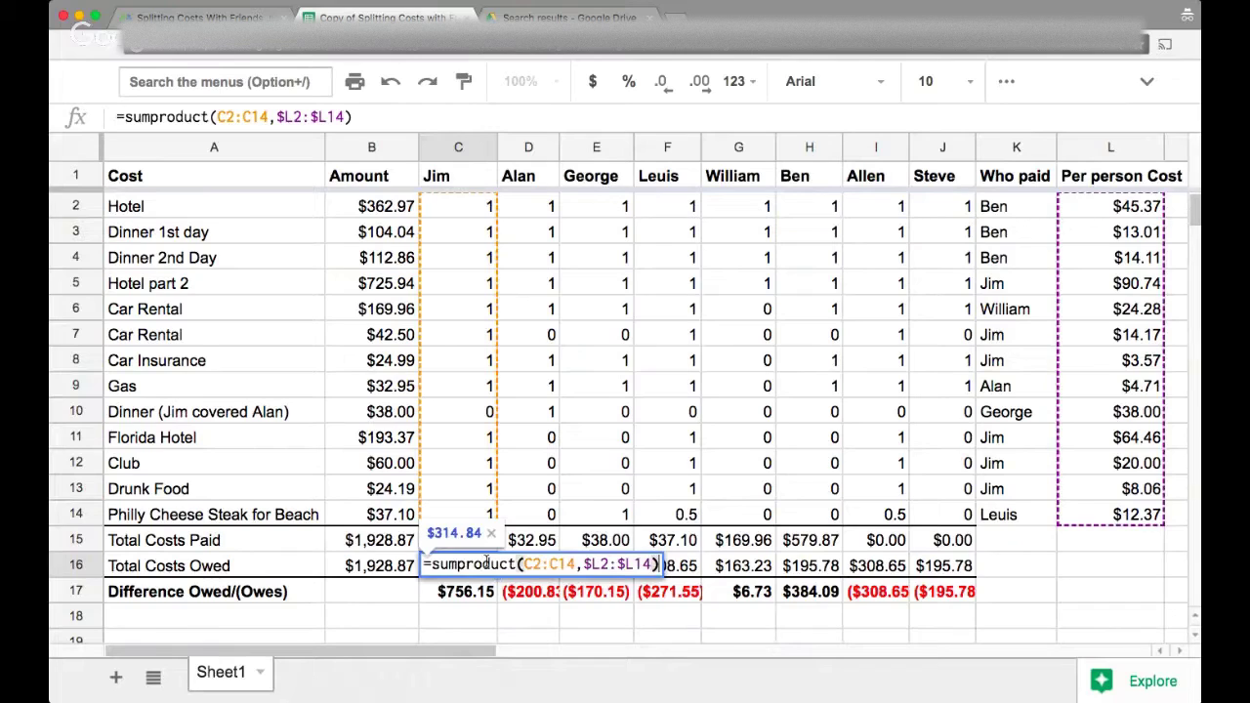
pyautogui.press('Escape')
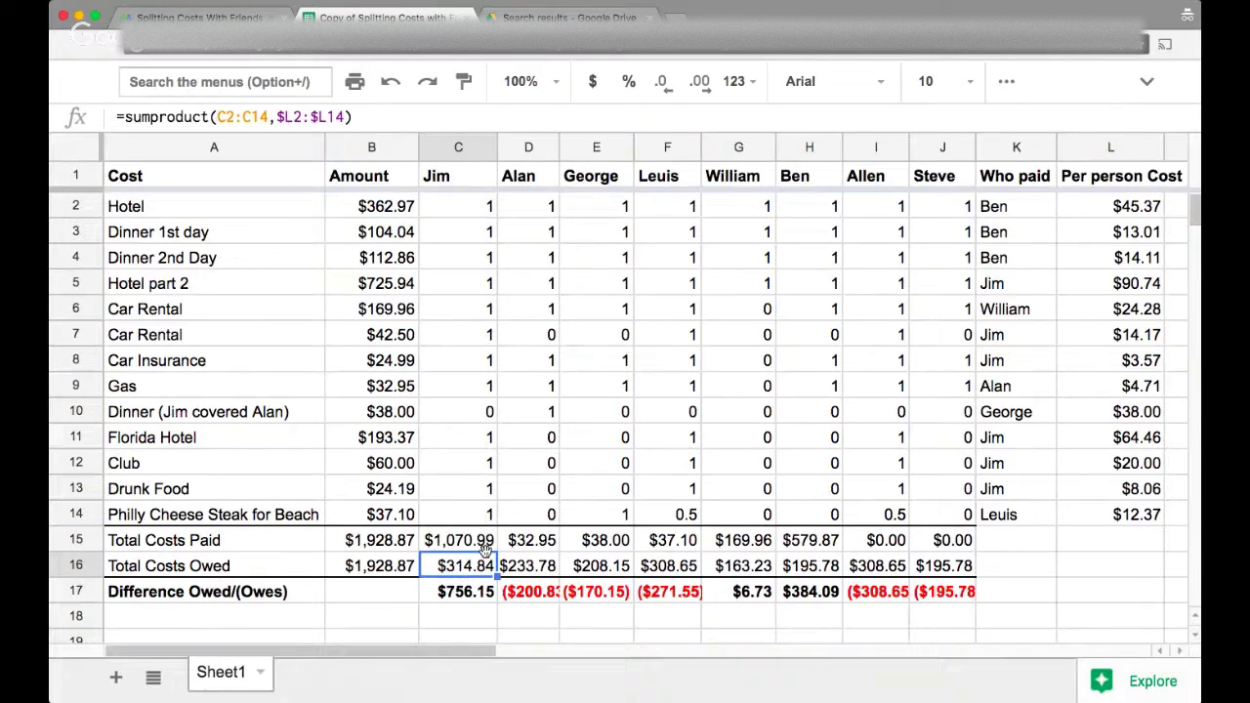
pyautogui.doubleClick(488, 567)
pyautogui.press('Escape')
pyautogui.click(485, 542)
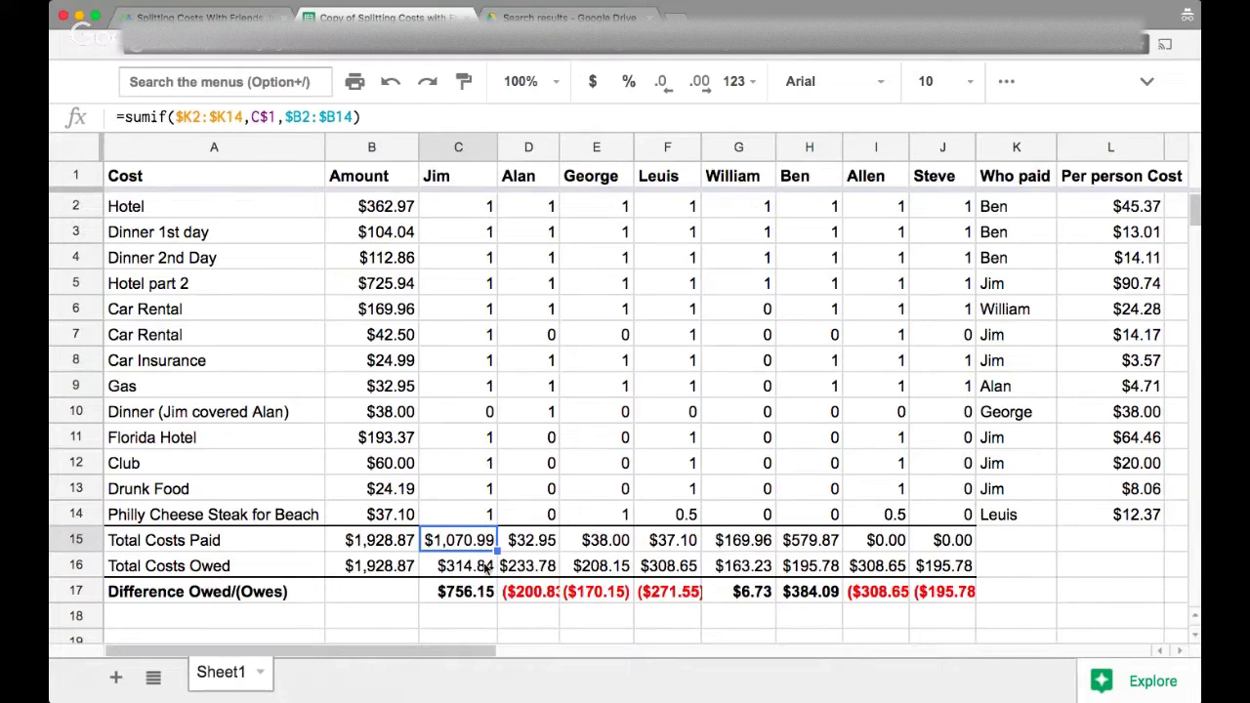
pyautogui.doubleClick(486, 566)
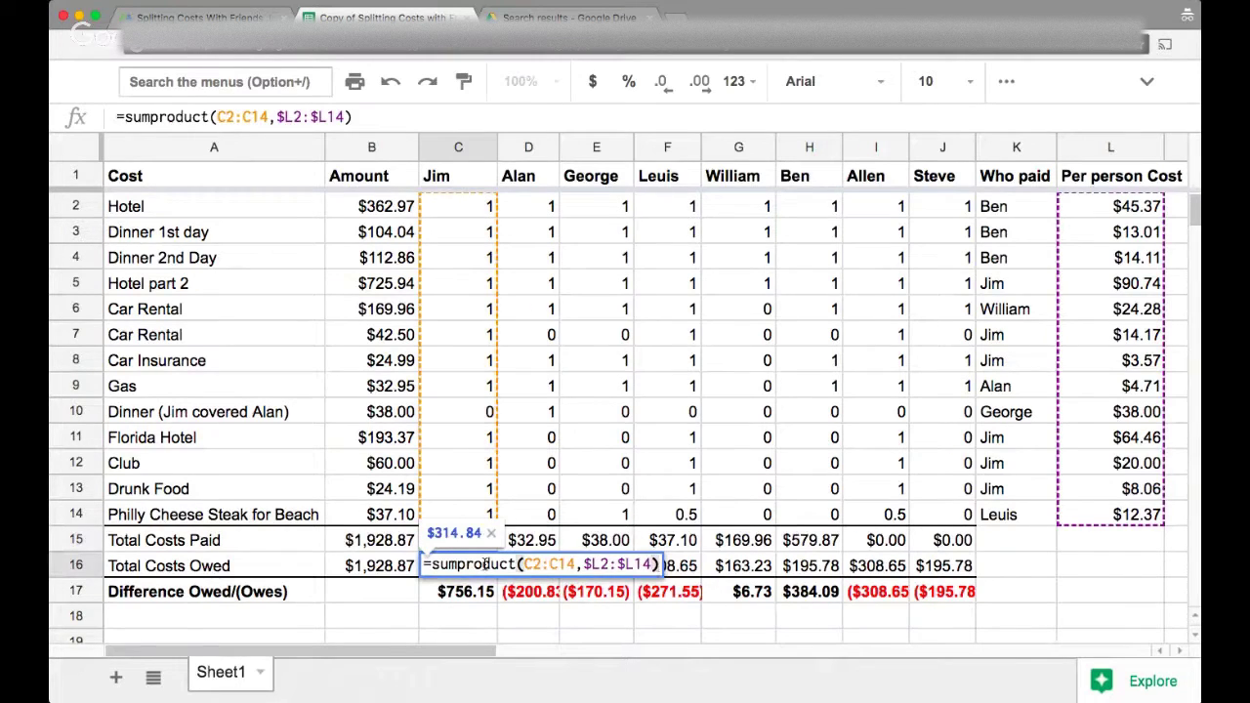
pyautogui.press('Escape')
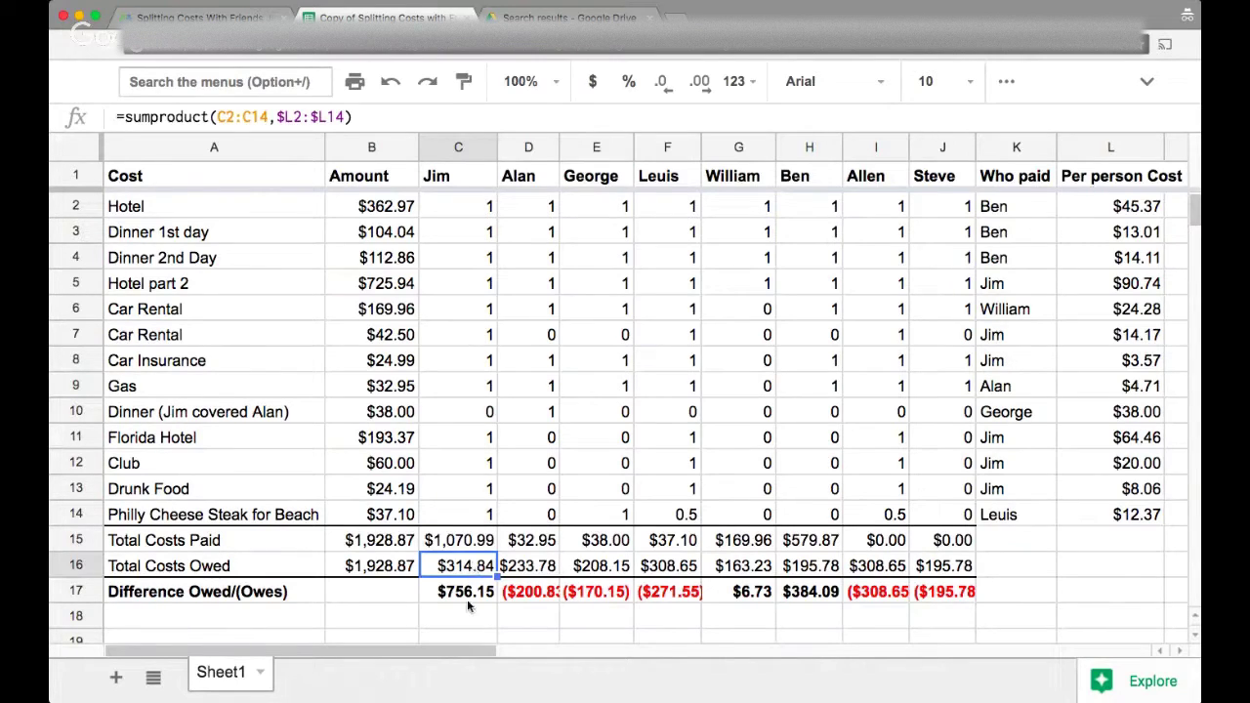
# Widen column D to show its difference amount in full, and review the differences in D17:F17
pyautogui.click(475, 549)
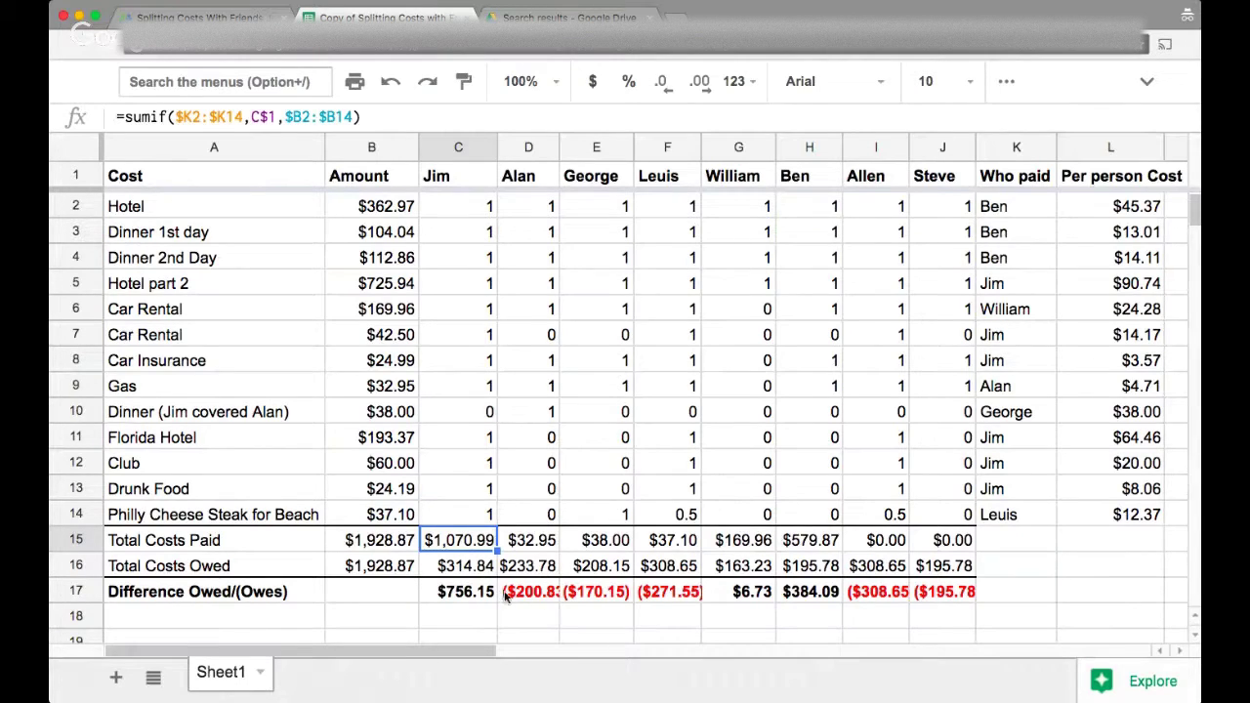
pyautogui.moveTo(558, 154); pyautogui.dragTo(577, 162)
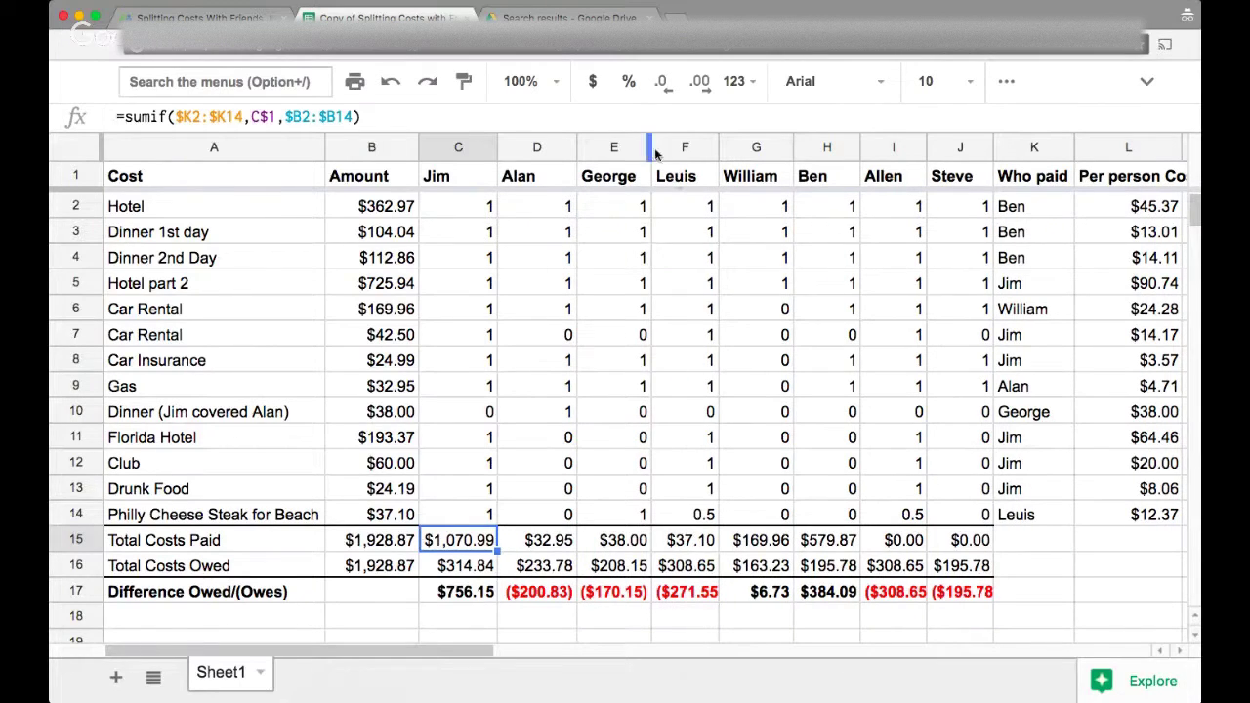
pyautogui.moveTo(561, 597); pyautogui.dragTo(701, 593)
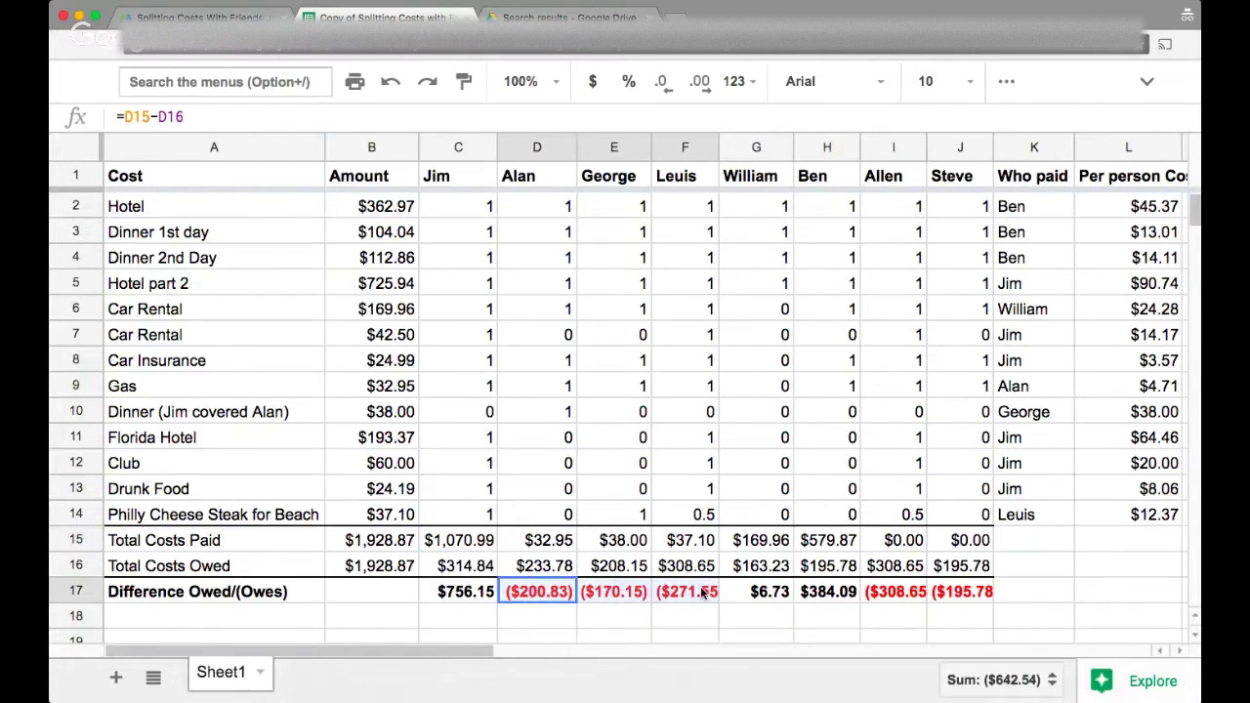
pyautogui.click(559, 600)
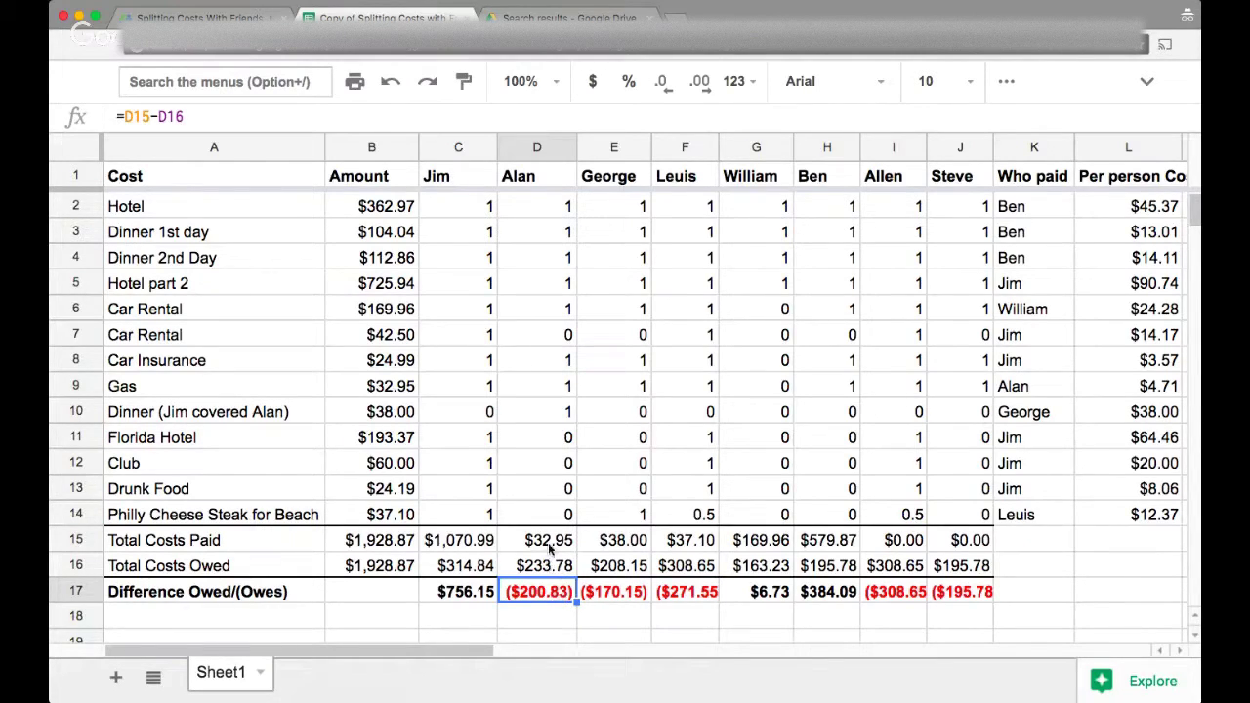
# Trace column D's paid total to the Gas row, and compare it with the owed total and difference in D16 and D17
pyautogui.click(549, 548)
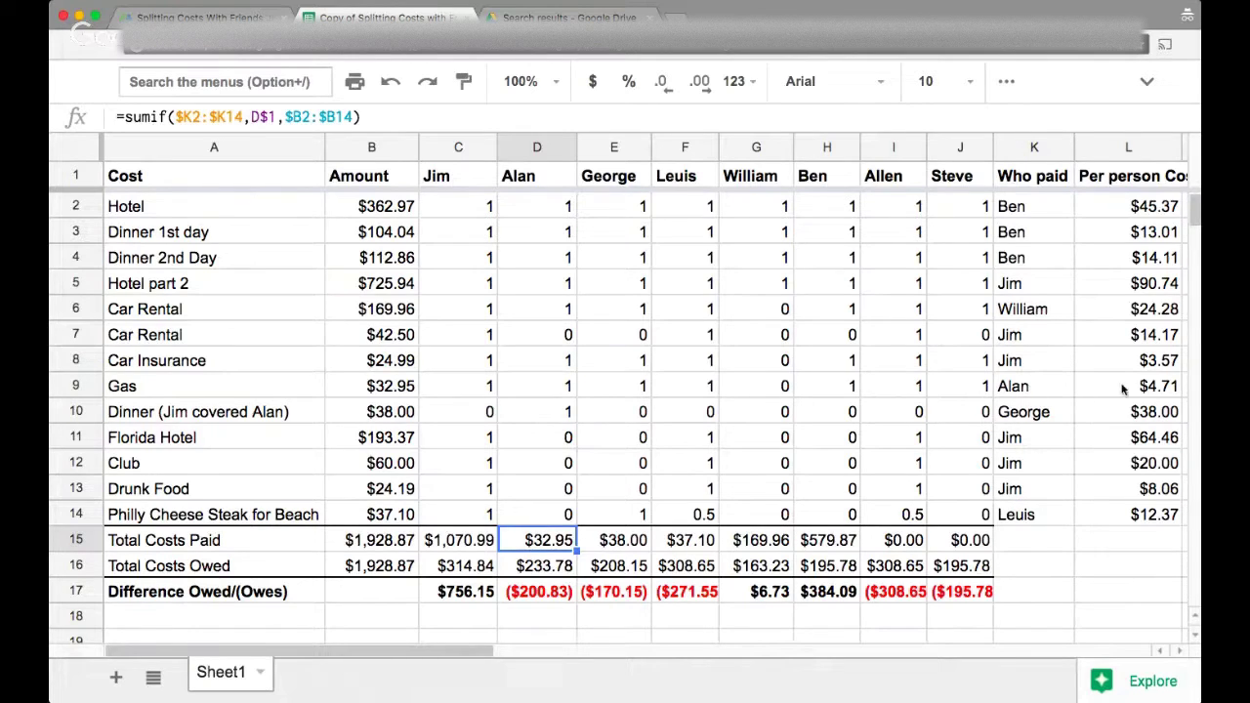
pyautogui.moveTo(1122, 388); pyautogui.dragTo(135, 389)
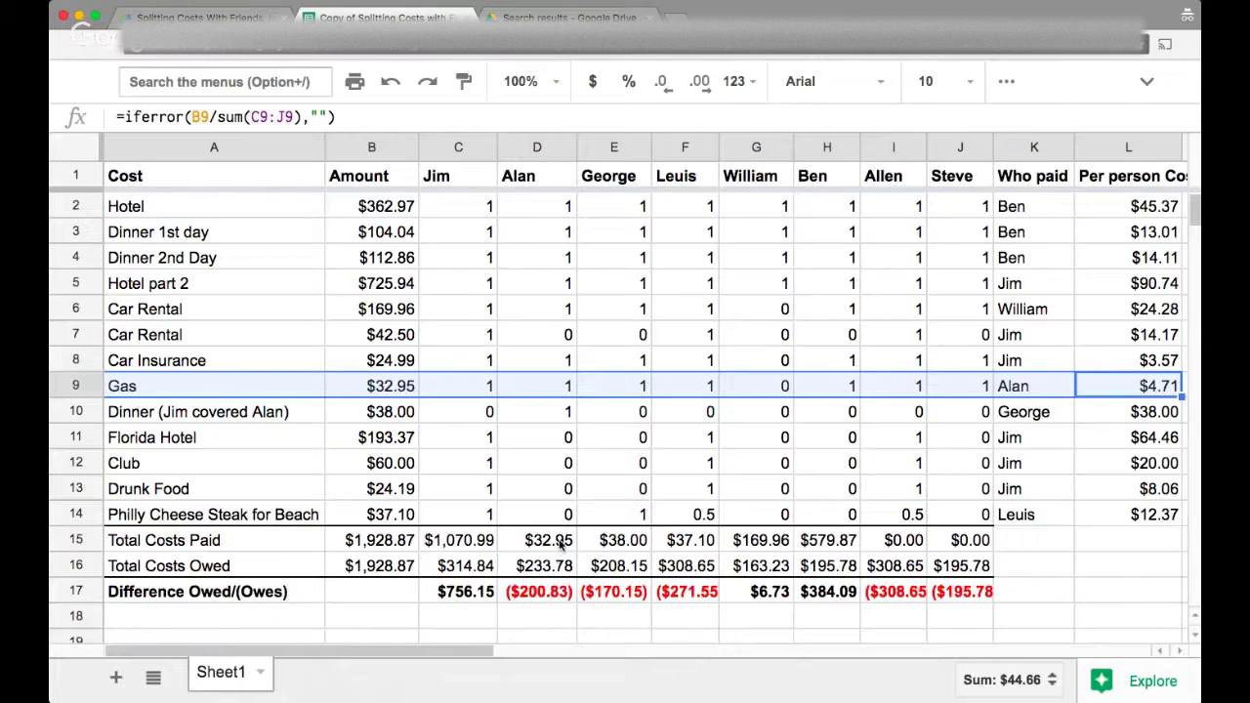
pyautogui.click(562, 542)
pyautogui.click(562, 570)
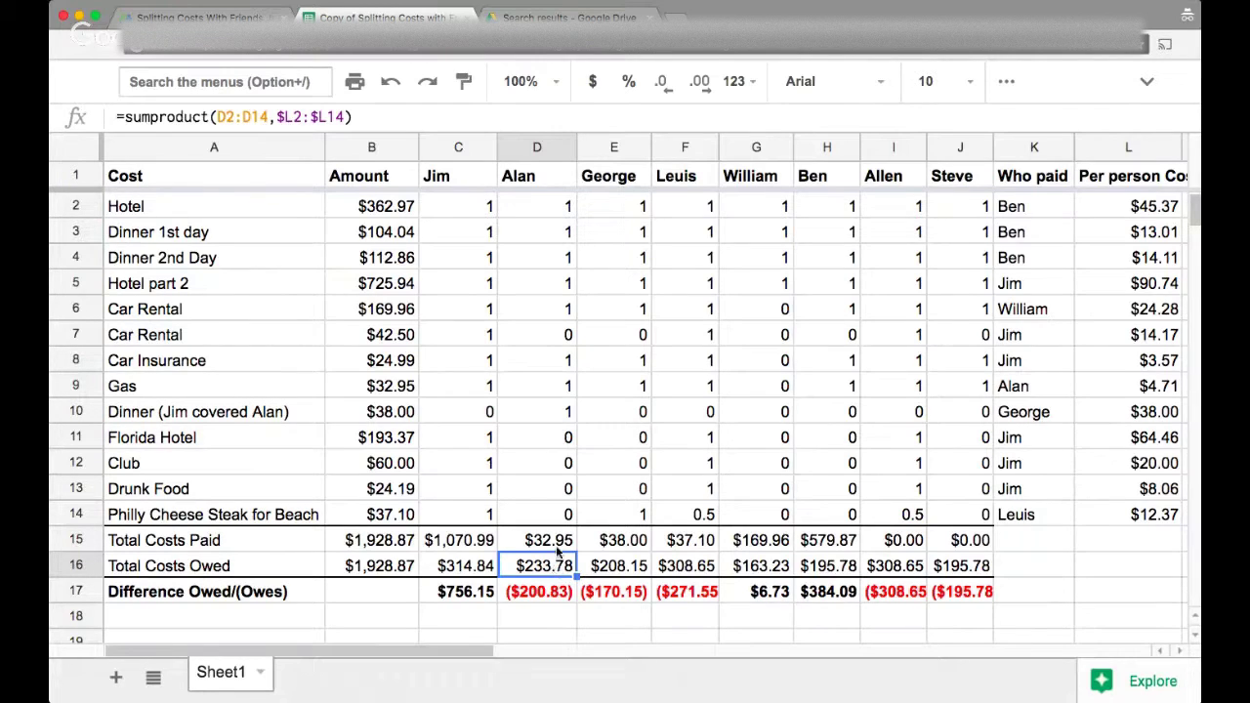
pyautogui.click(558, 545)
pyautogui.click(557, 599)
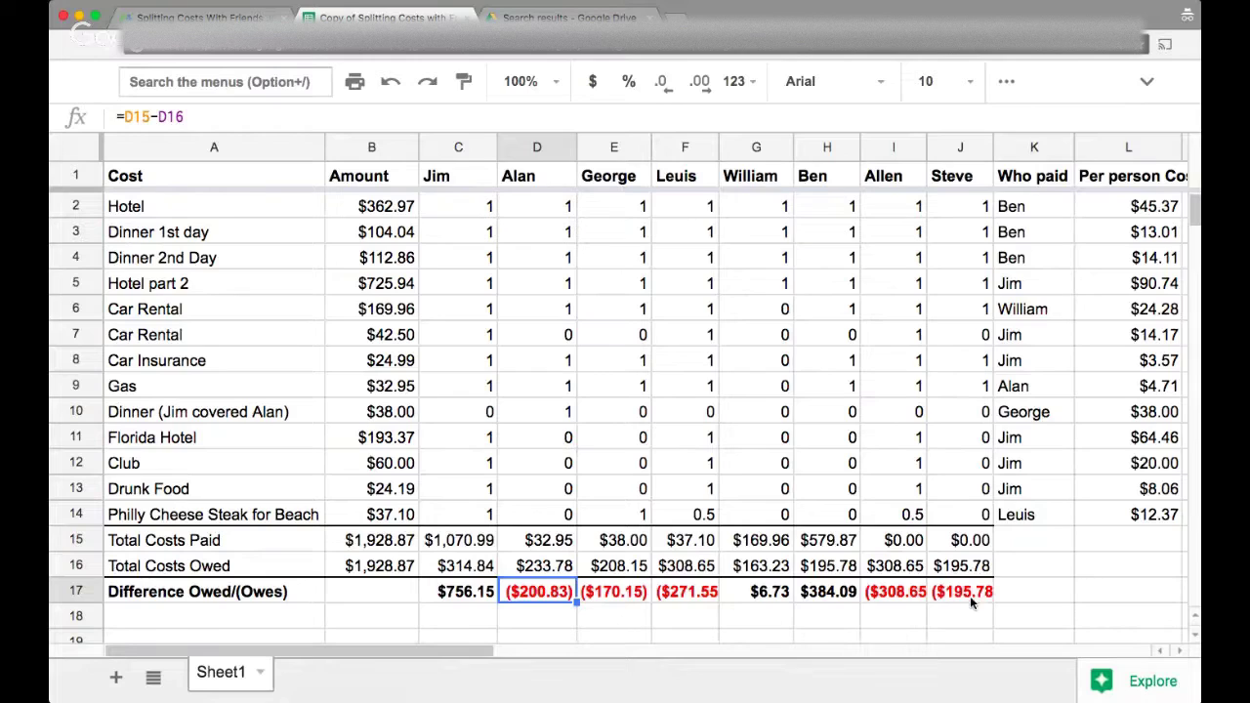
# Compare the negative differences in D17:F17 and I17:J17 with the positive ones in G17 and H17
pyautogui.moveTo(970, 591); pyautogui.dragTo(896, 596)
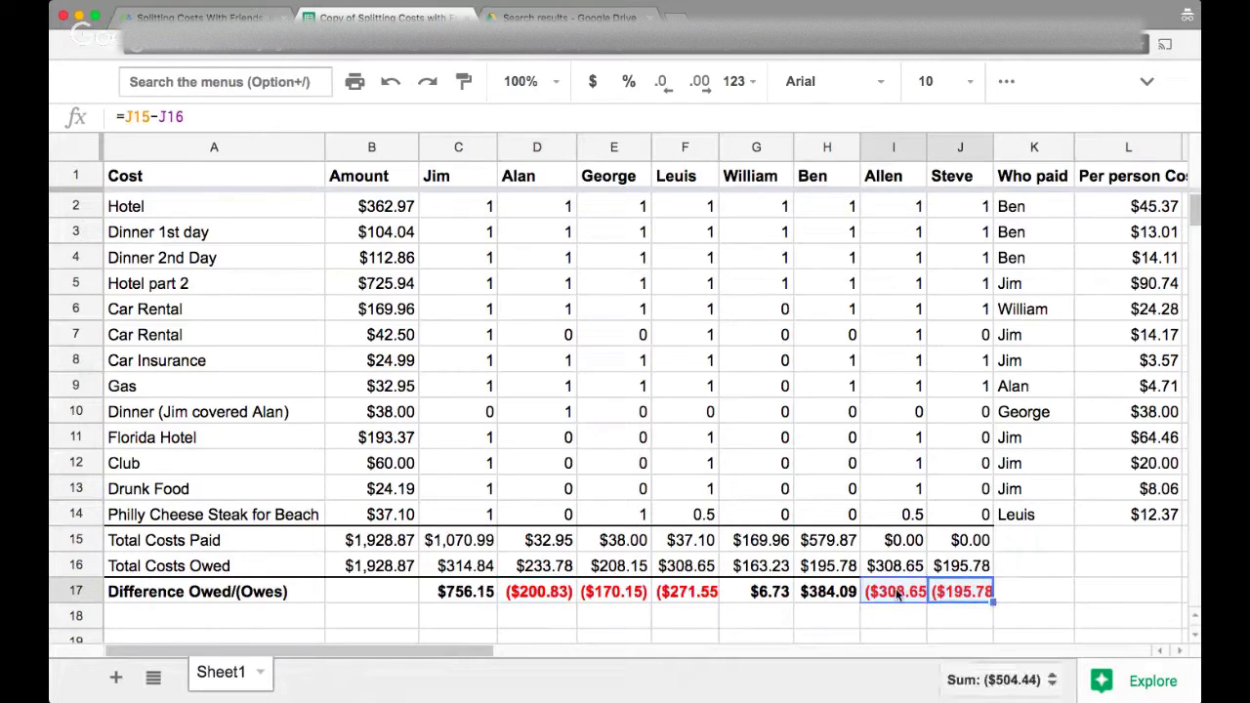
pyautogui.moveTo(537, 592); pyautogui.dragTo(687, 596)
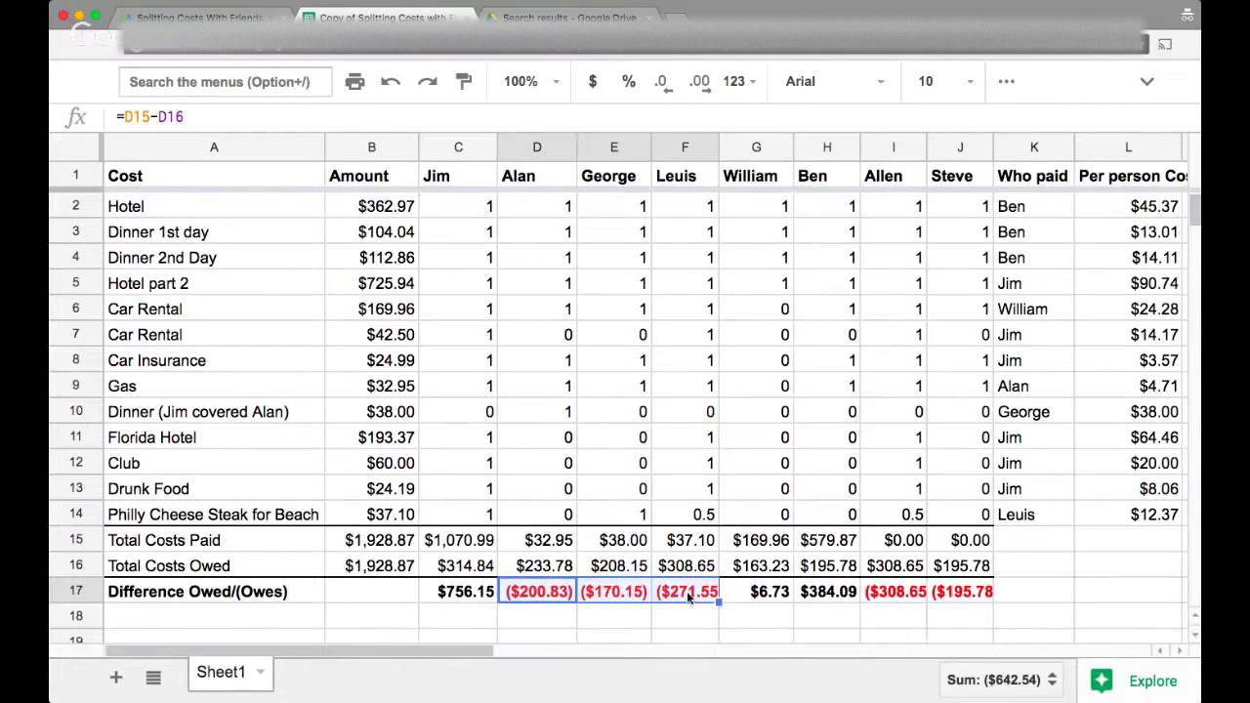
pyautogui.moveTo(900, 600); pyautogui.dragTo(963, 594)
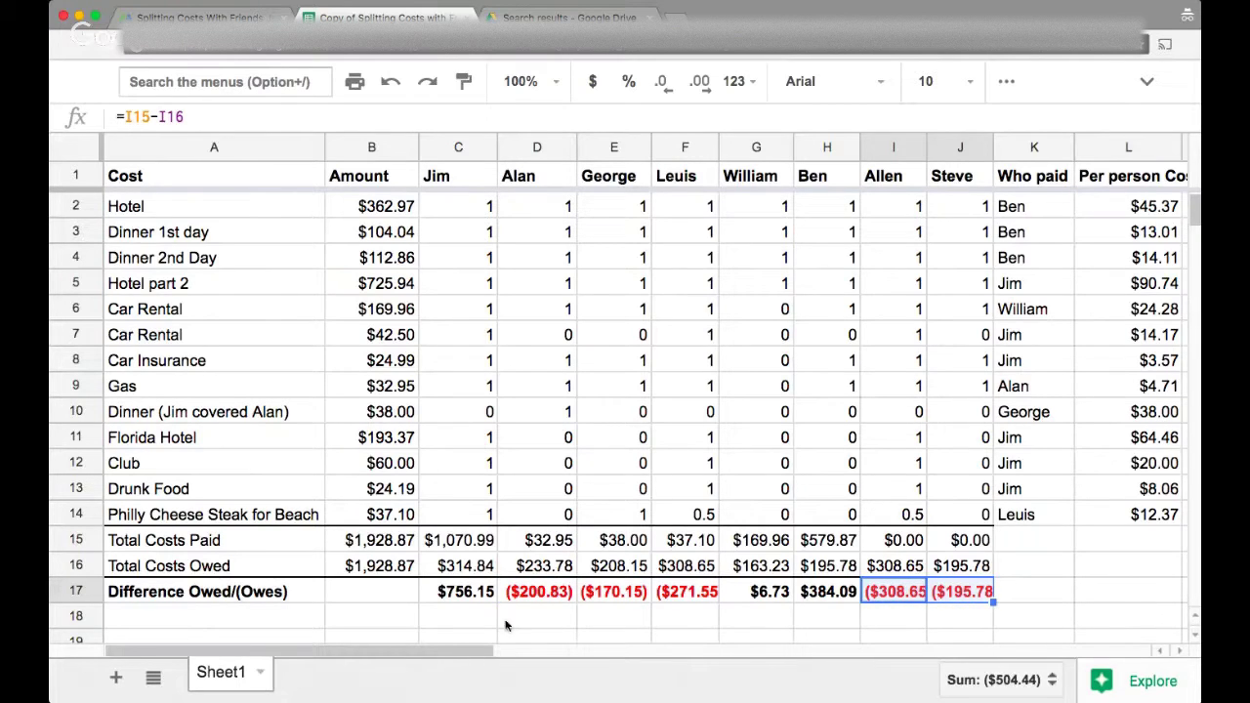
pyautogui.click(785, 595)
pyautogui.click(808, 598)
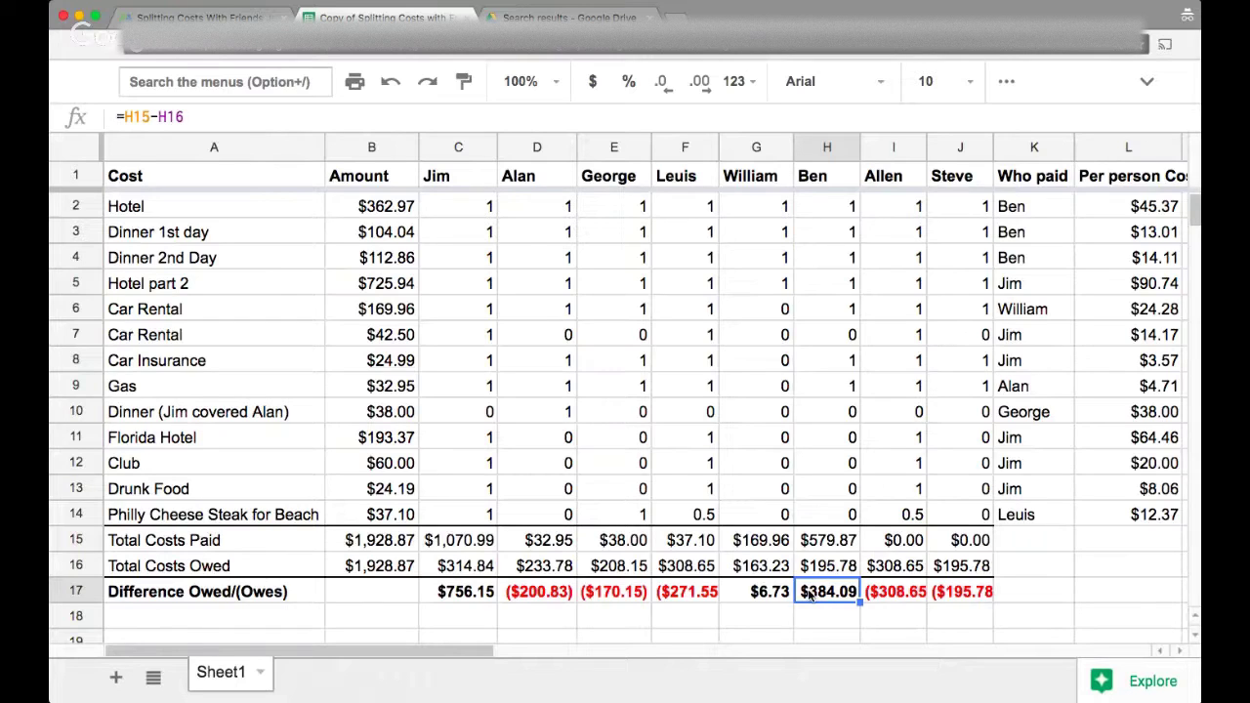
# Recheck the row 17 differences from H17 back to D17 and in I17:J17, and examine the owed total in H16
pyautogui.press('Left')
pyautogui.press('Left')
pyautogui.press('Left')
pyautogui.press('Left')
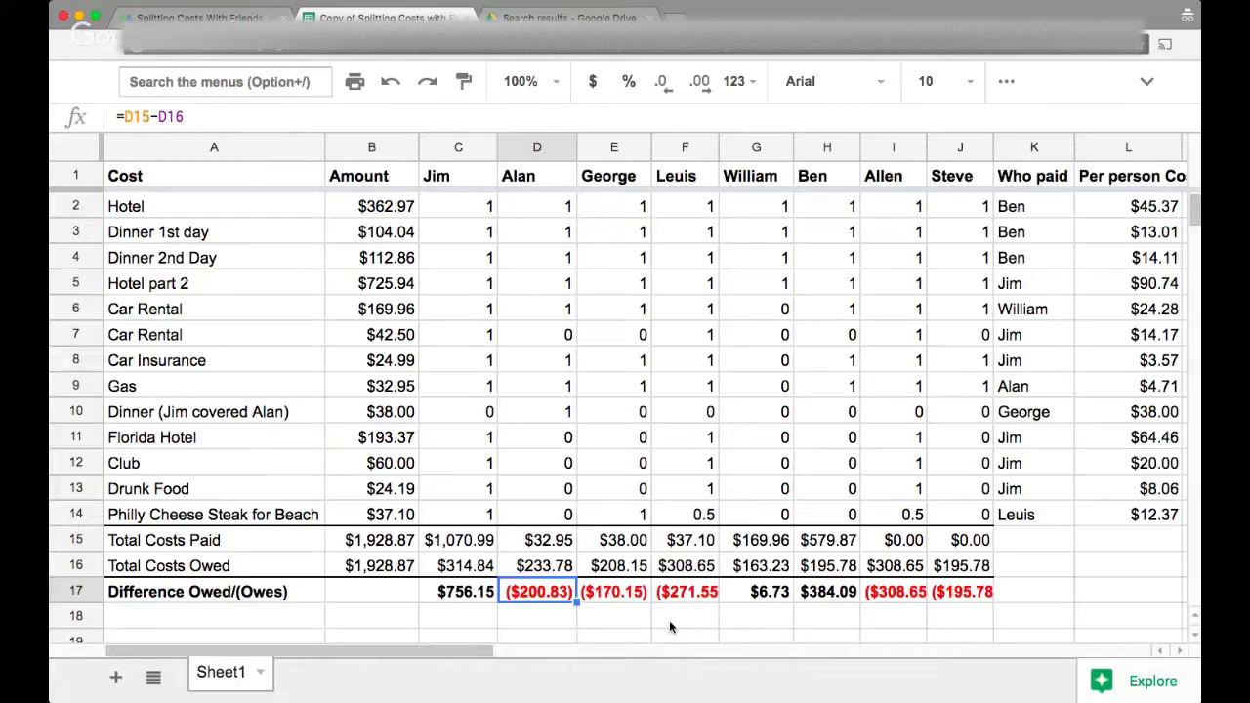
pyautogui.moveTo(564, 593); pyautogui.dragTo(705, 581)
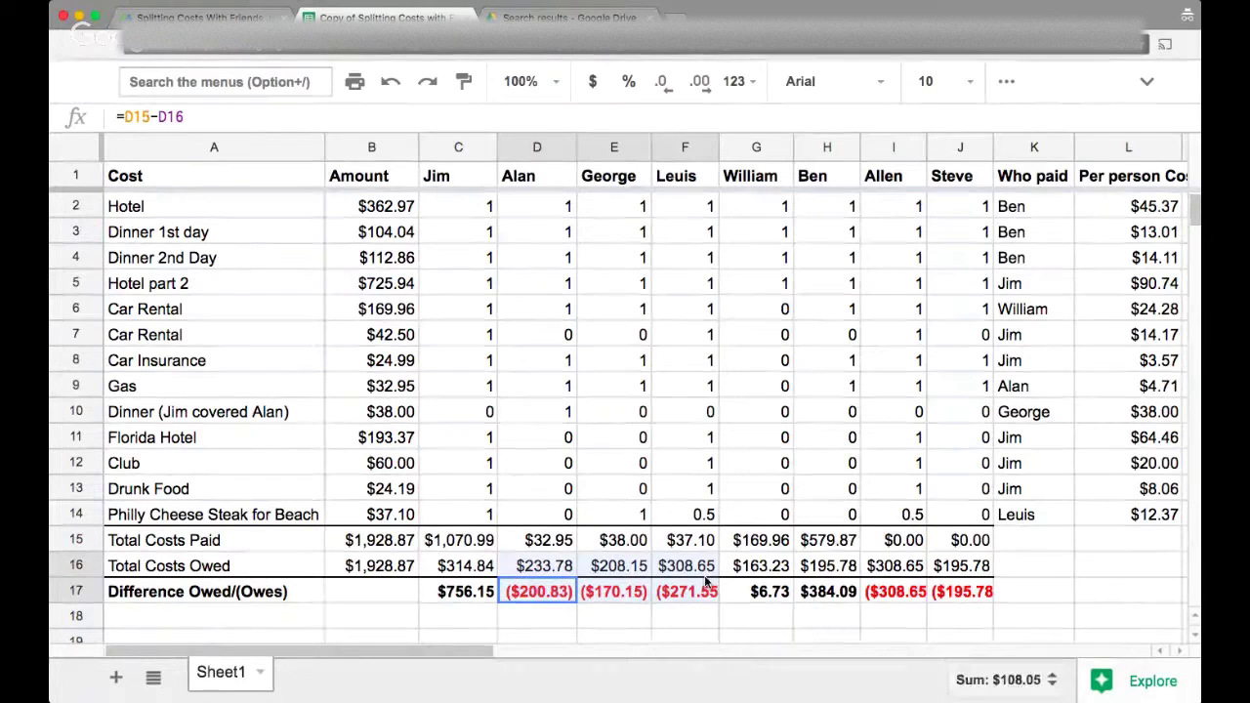
pyautogui.moveTo(876, 596); pyautogui.dragTo(952, 594)
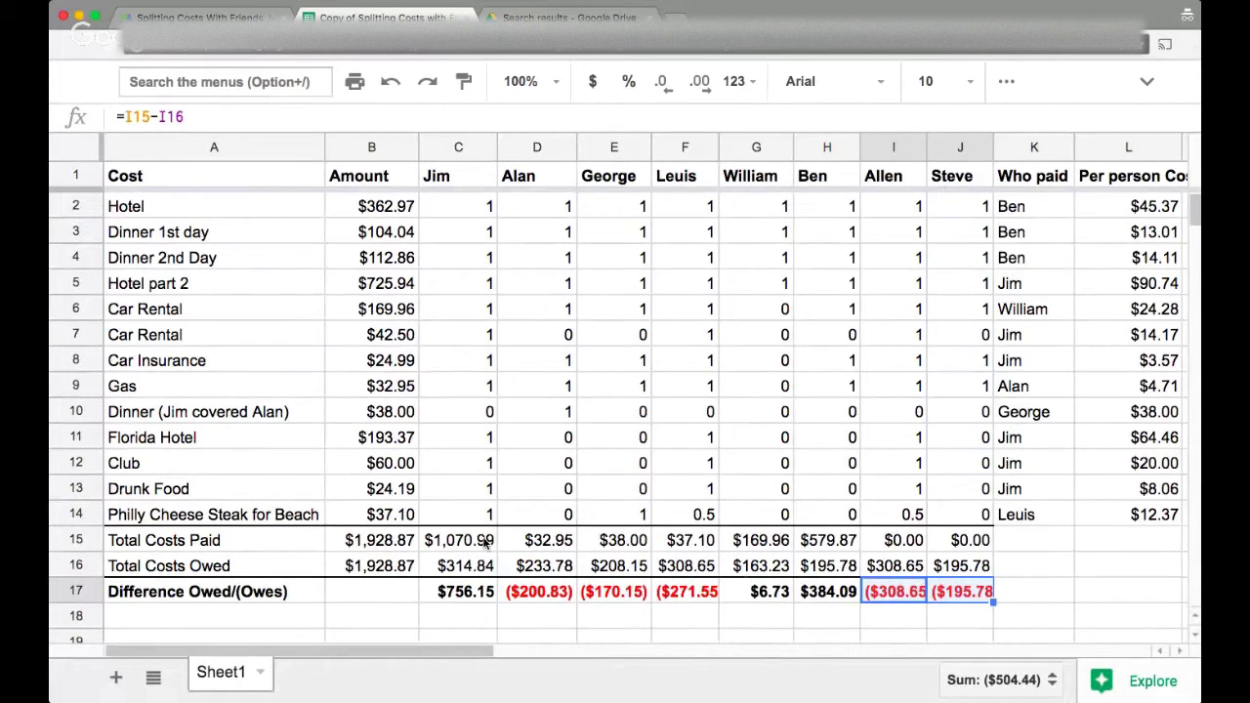
pyautogui.click(828, 595)
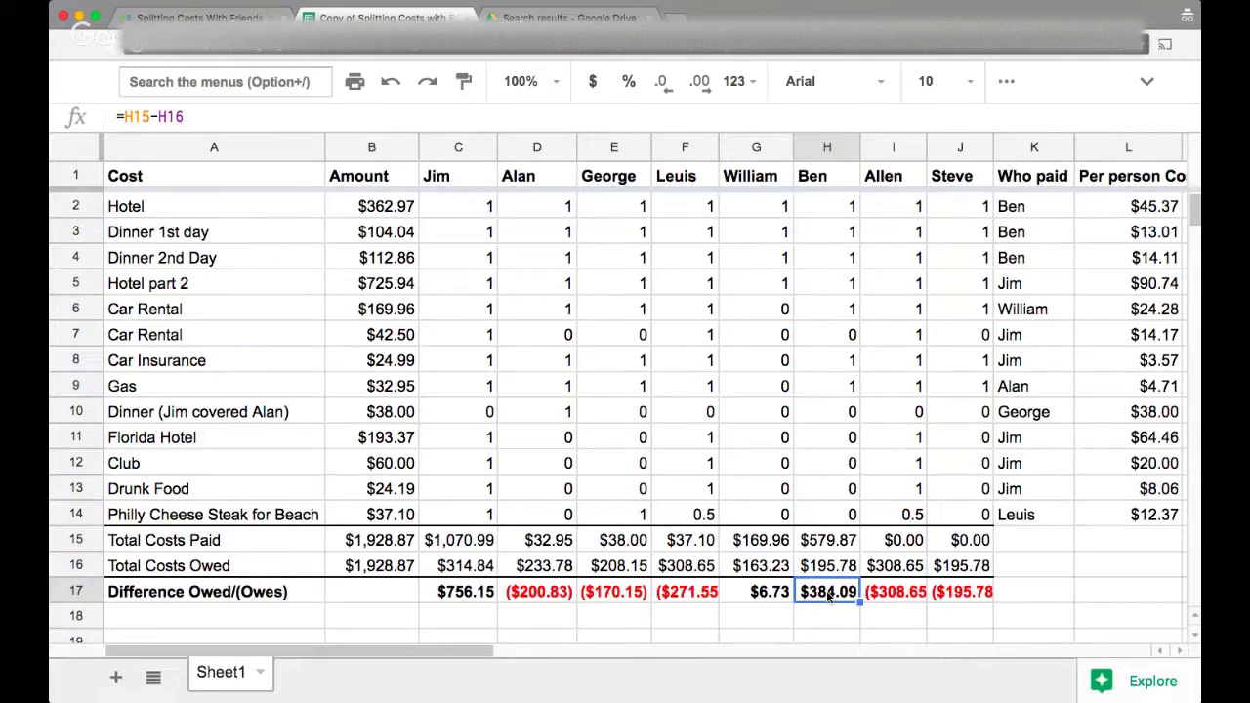
pyautogui.press('Up')
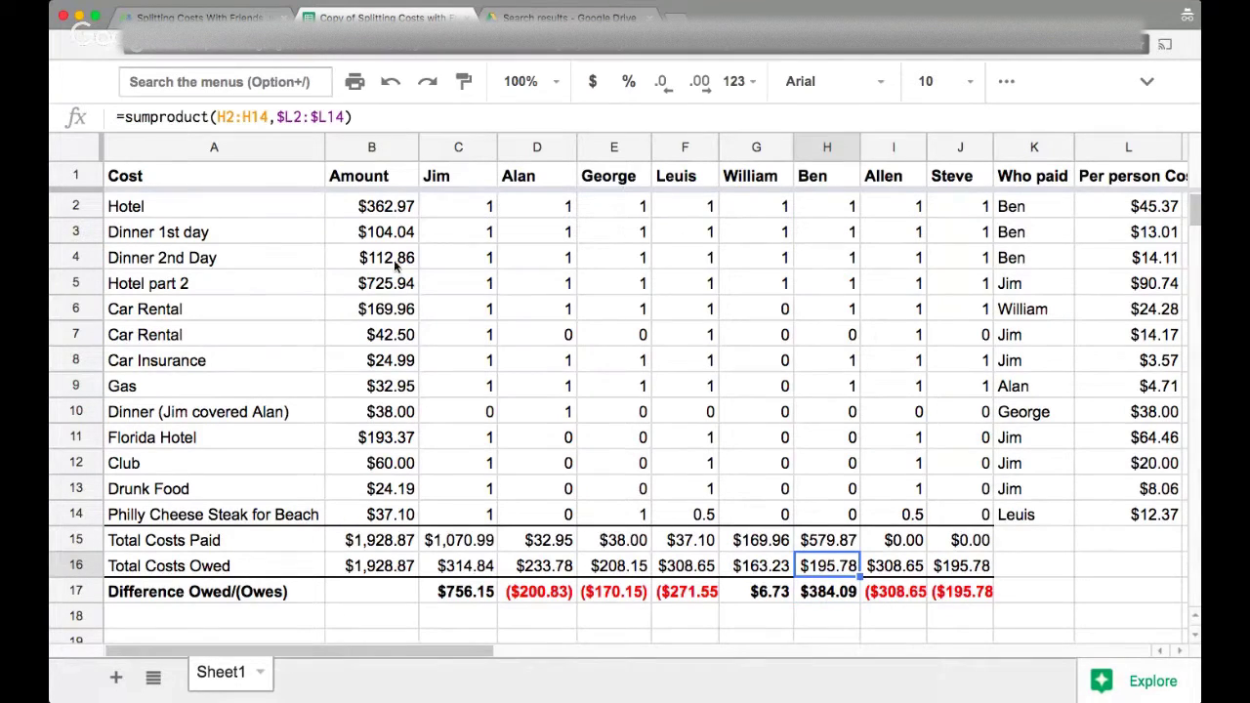
# Review the car and gas participation marks in C6:J9, and return to the Splitting Costs With Friends article
pyautogui.click(410, 311)
pyautogui.moveTo(479, 313); pyautogui.dragTo(939, 395)
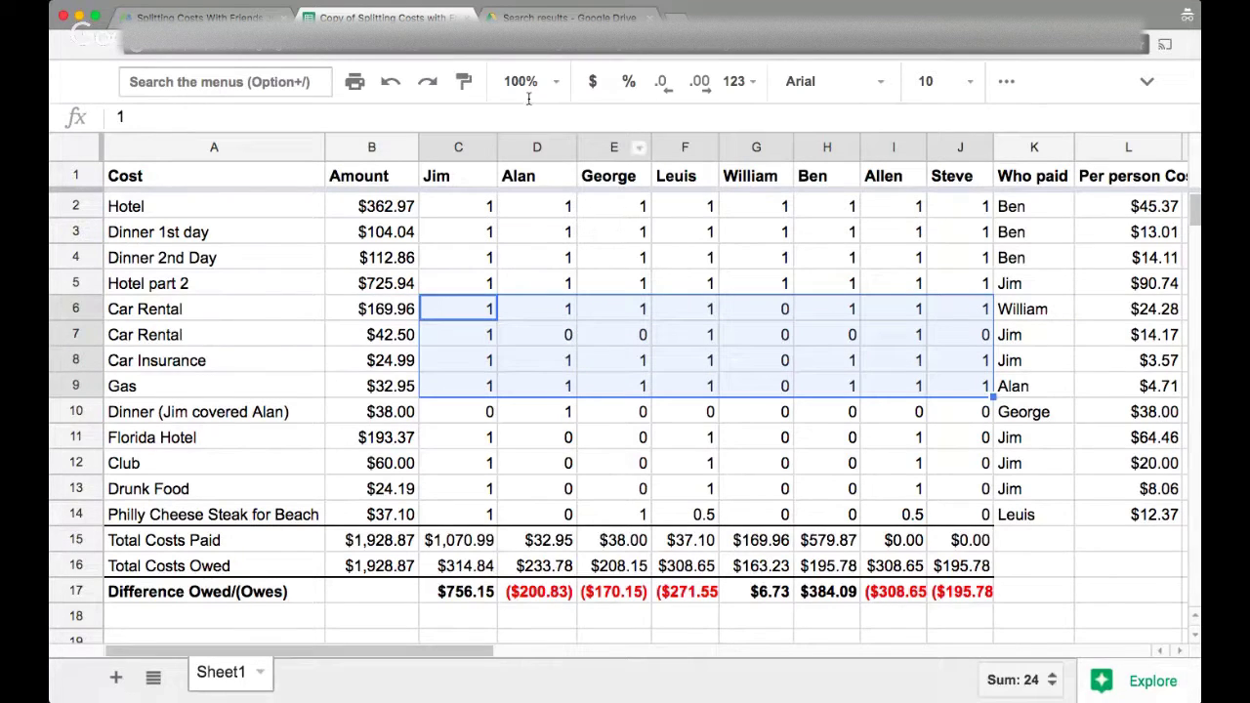
pyautogui.click(195, 17)
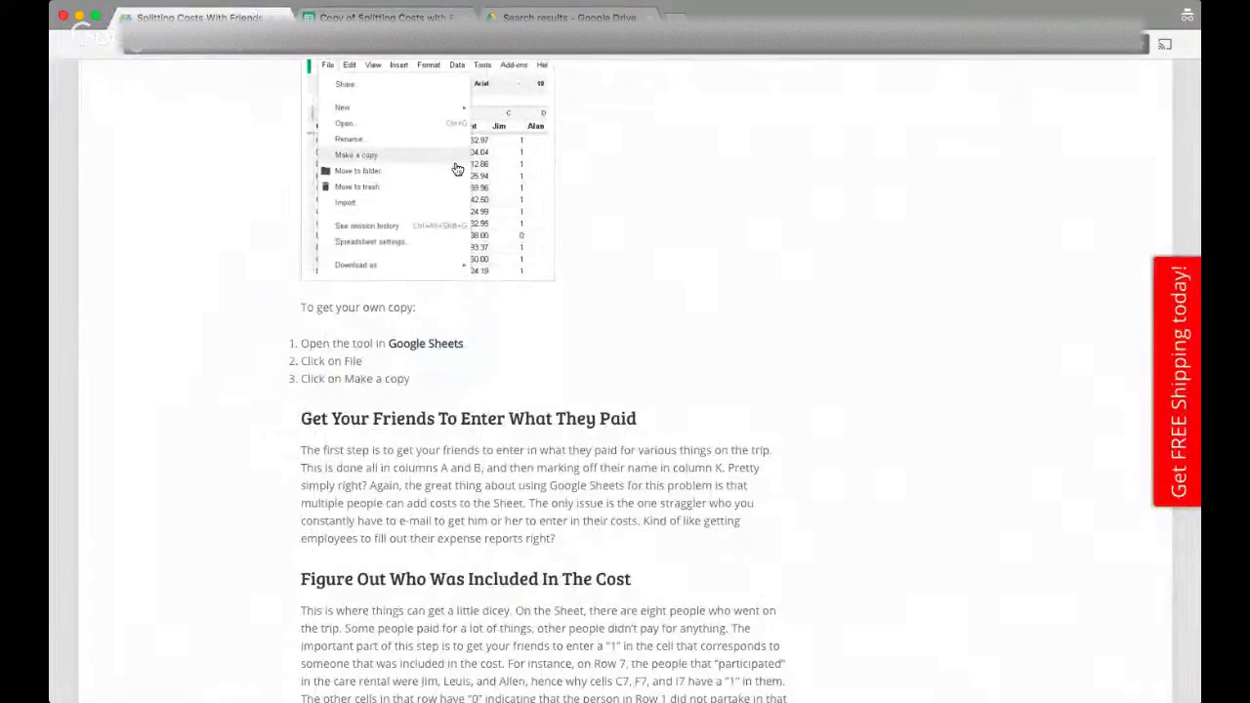
# Find the comment below the article asking whether values greater than 1 can be entered for a friend, and highlight its full text
pyautogui.scroll(-20, 457, 169)
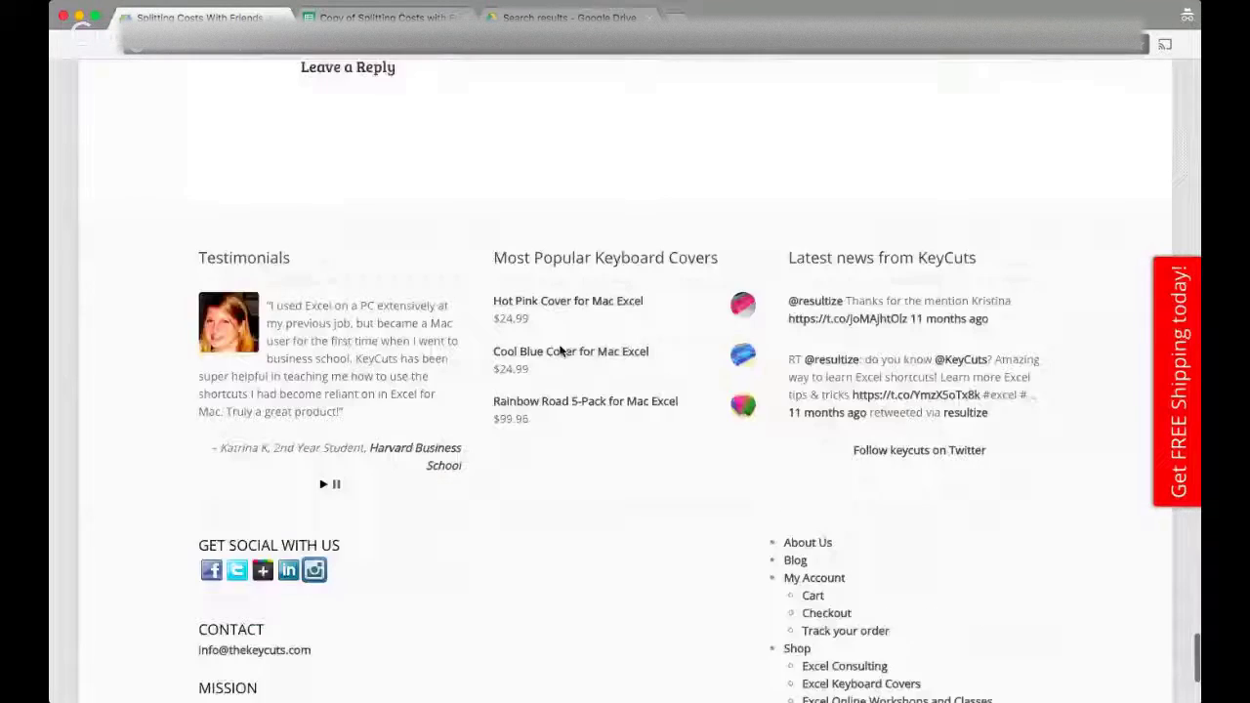
pyautogui.scroll(15, 562, 350)
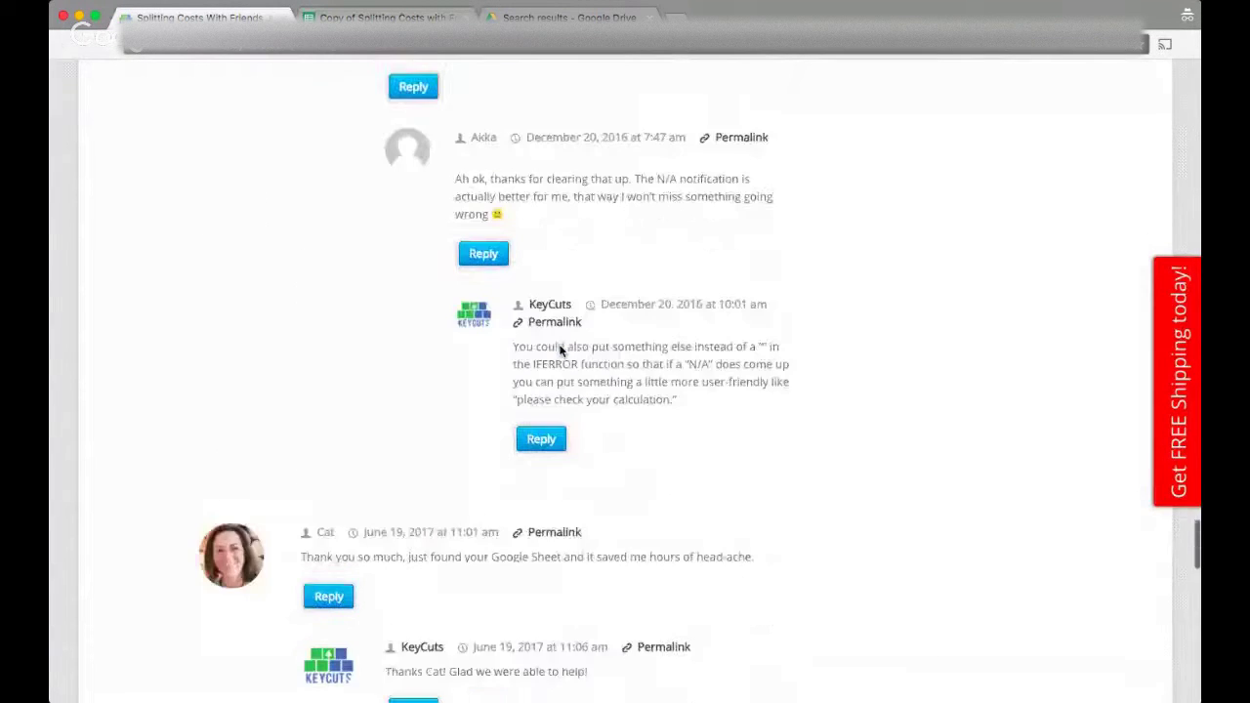
pyautogui.scroll(-6, 561, 349)
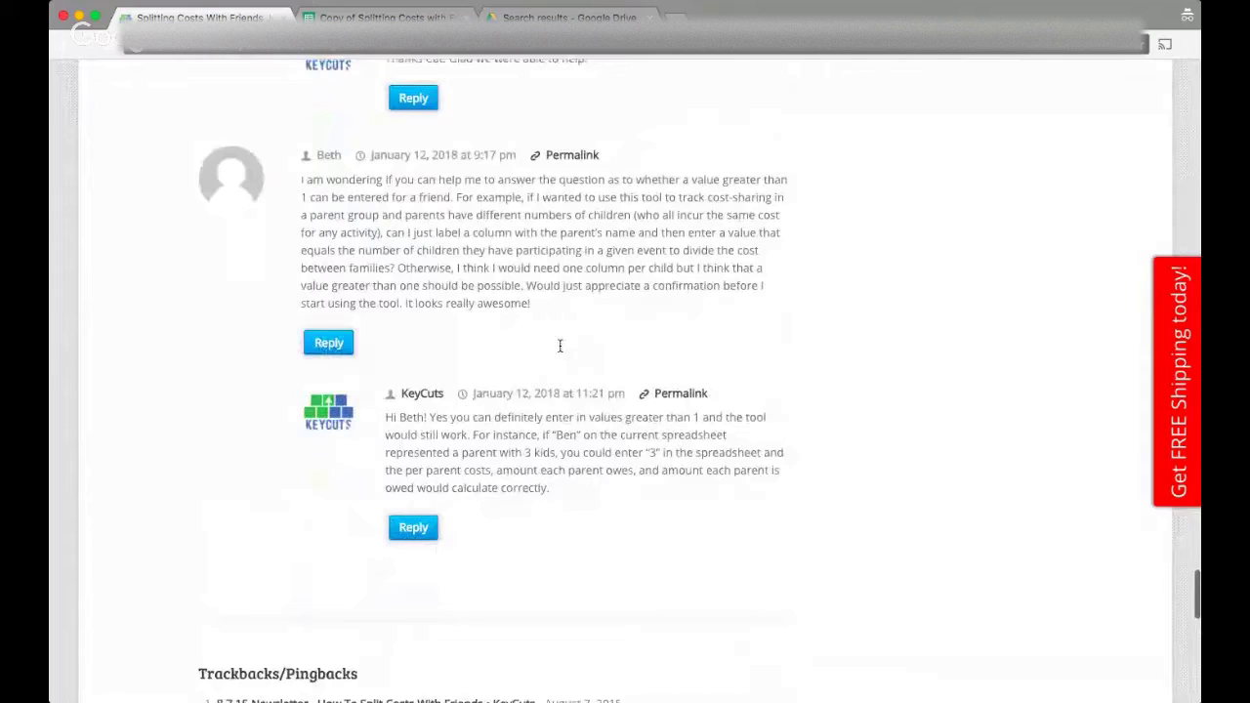
pyautogui.moveTo(548, 310); pyautogui.dragTo(470, 258)
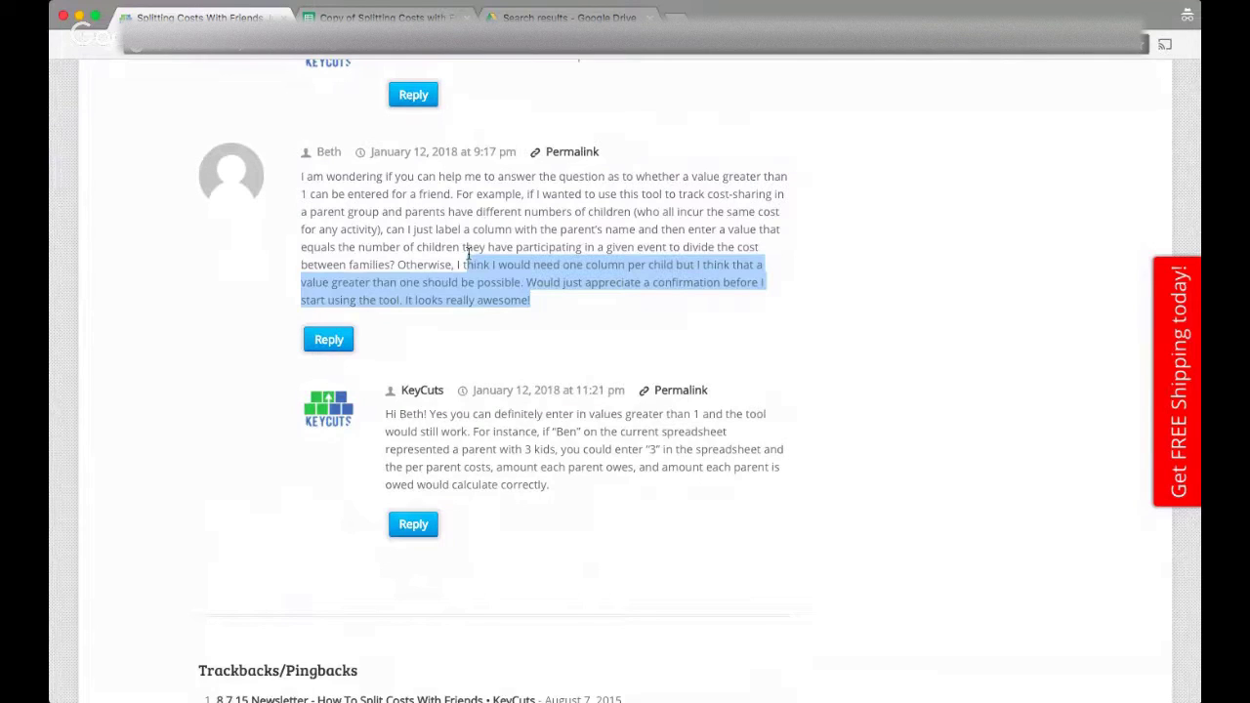
pyautogui.click(518, 299)
pyautogui.moveTo(541, 299); pyautogui.dragTo(294, 169)
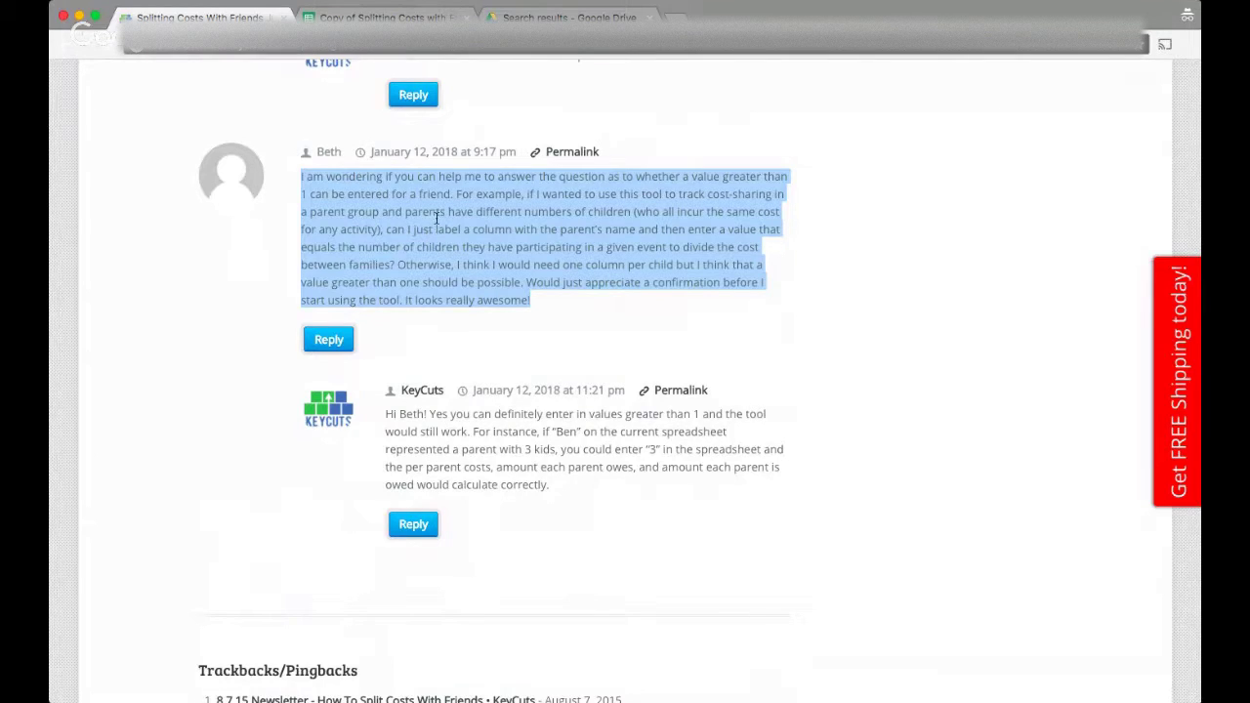
# Switch to the cost-splitting sheet and rename the C1 header to that person's name with "'s Family" added
pyautogui.hotkey('ctrl', 'Tab')
pyautogui.click(458, 175)
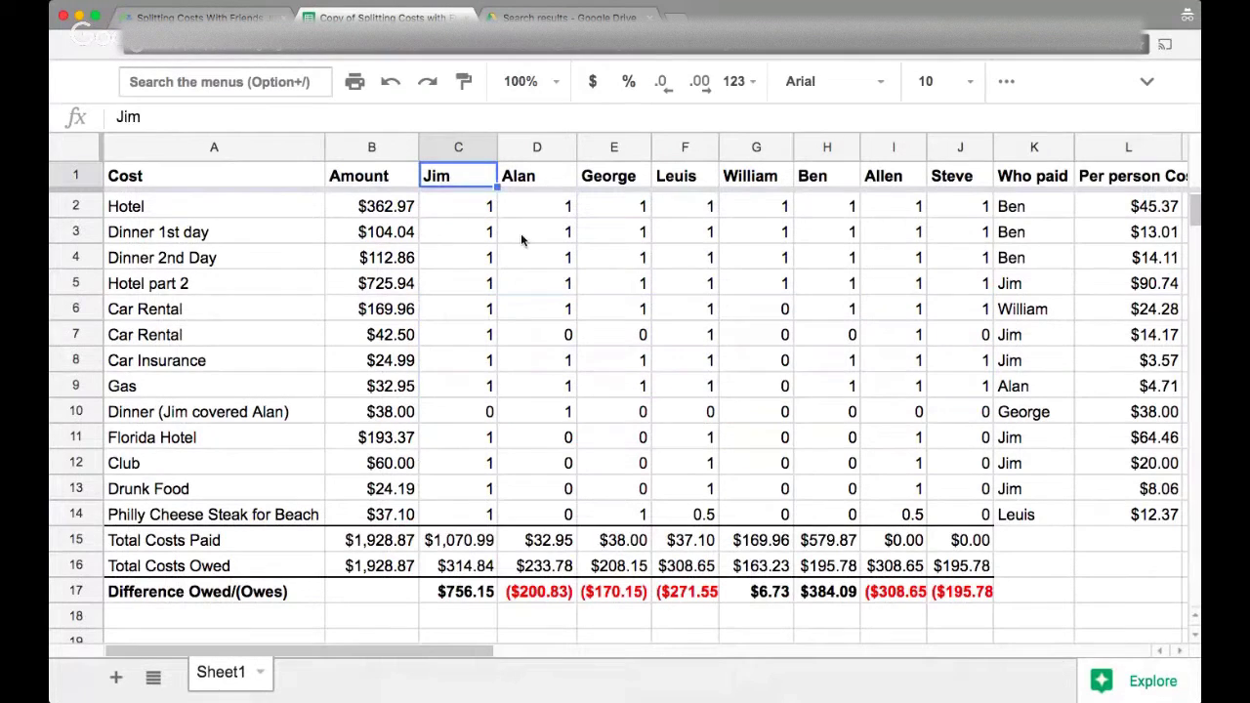
pyautogui.write("Jim's Fa")
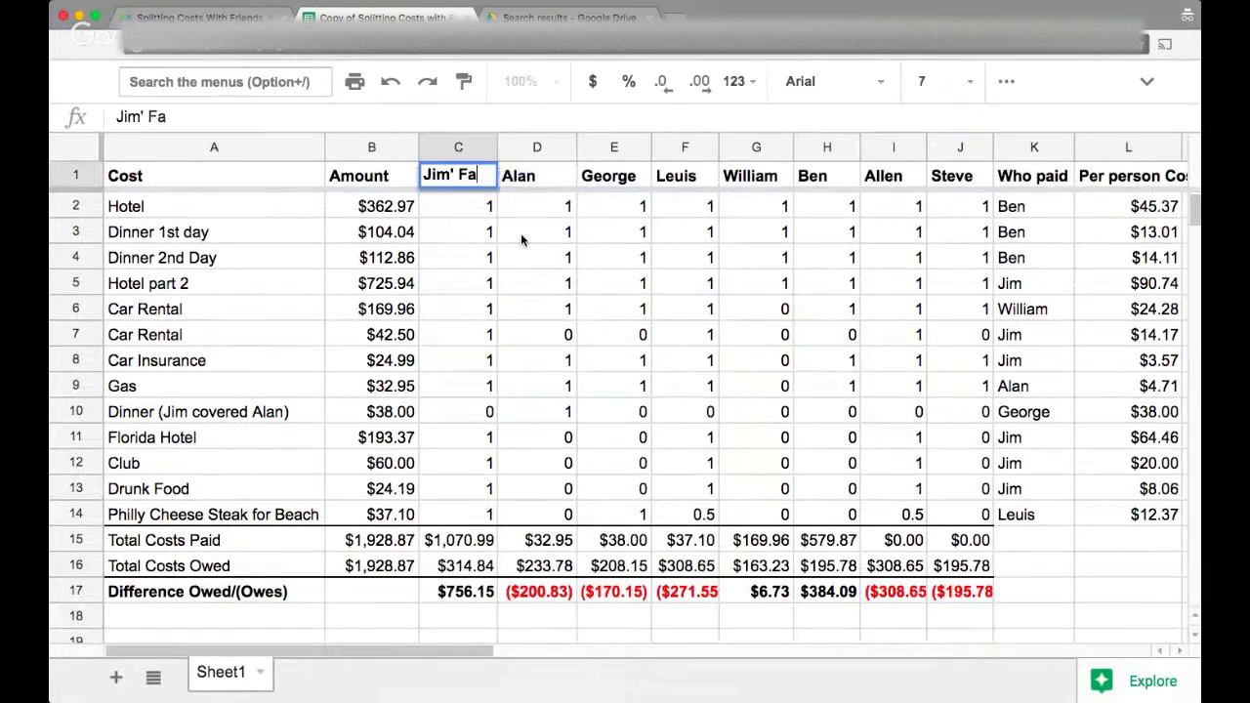
pyautogui.write('m')
pyautogui.press('BackSpace')
pyautogui.press('BackSpace')
pyautogui.press('BackSpace')
pyautogui.press('BackSpace')
pyautogui.write('s Family')
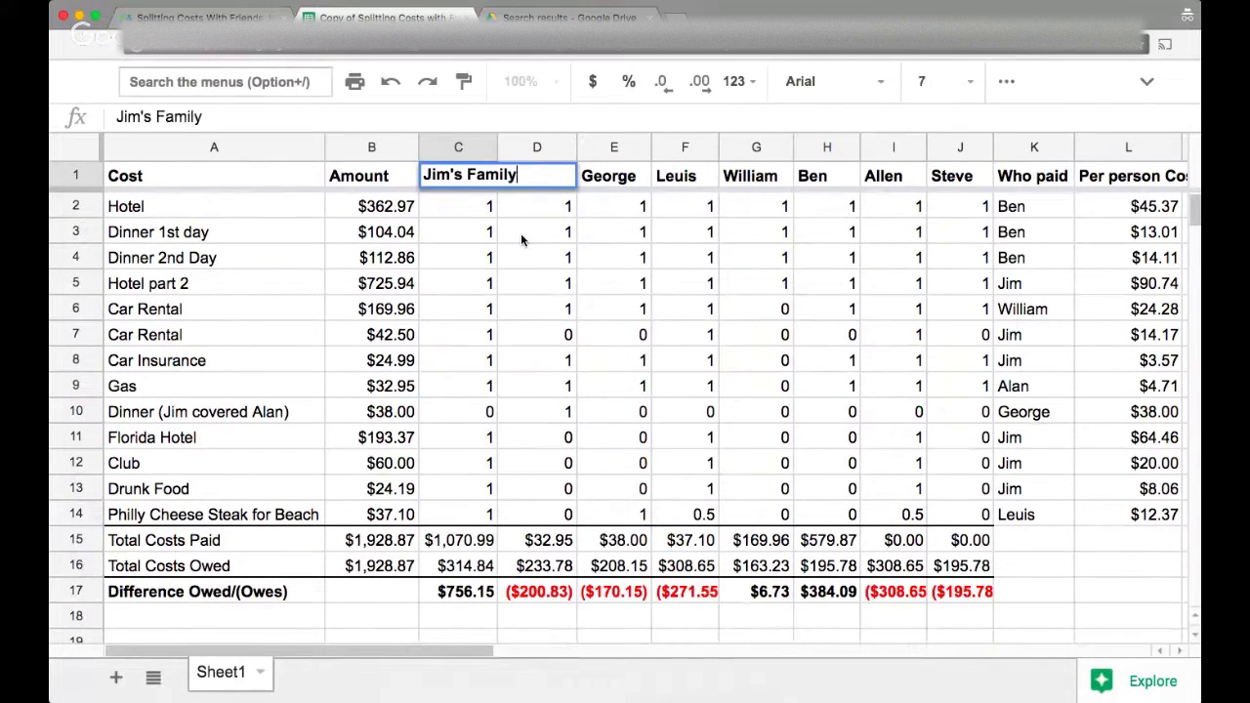
pyautogui.press('Return')
# Rename the D1 header to that person's name with "'s Family" added, and check the two family headers in C1:D1
pyautogui.press('Right')
pyautogui.press('Up')
pyautogui.write("Alan'")
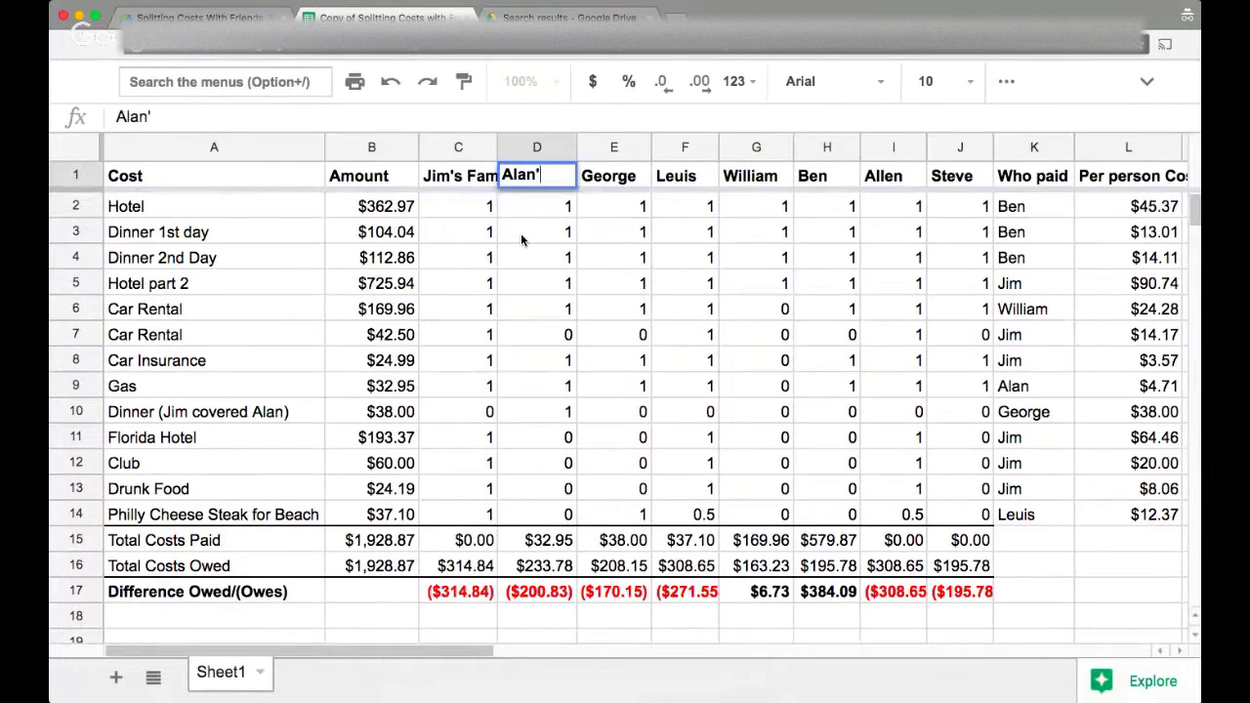
pyautogui.write('s Family')
pyautogui.press('Return')
pyautogui.press('Up')
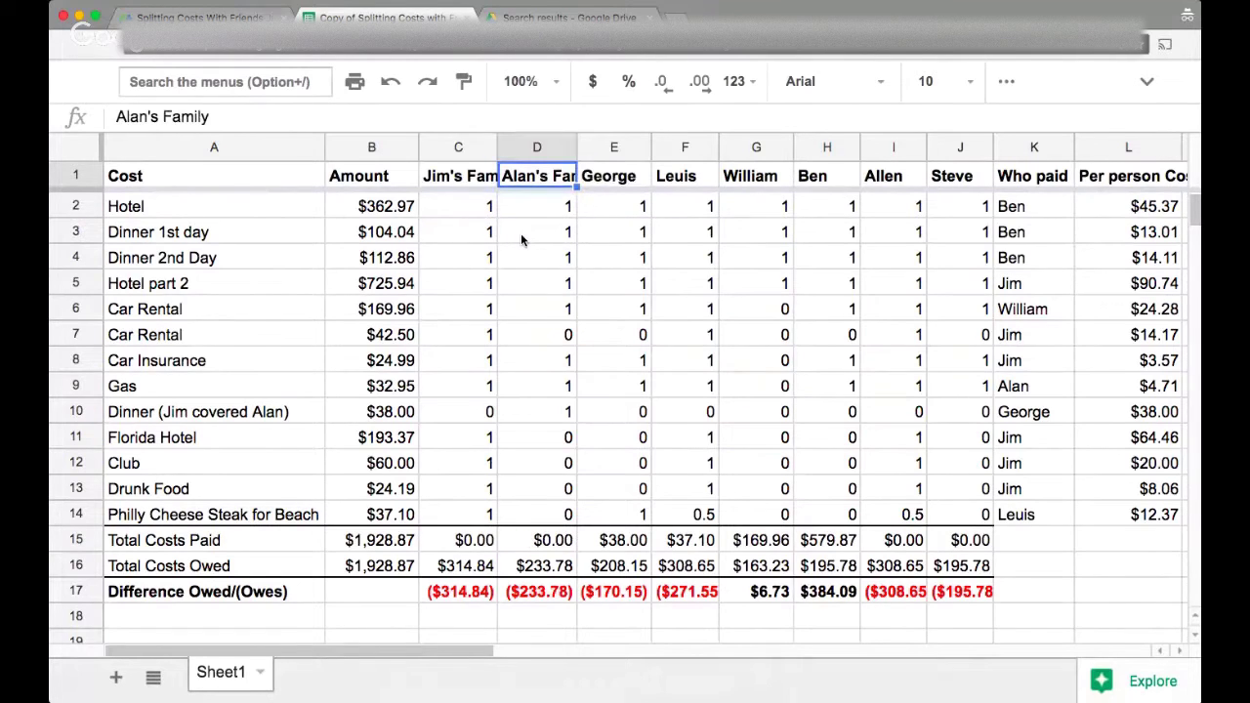
pyautogui.press('Left')
pyautogui.press('Left')
pyautogui.press('Right')
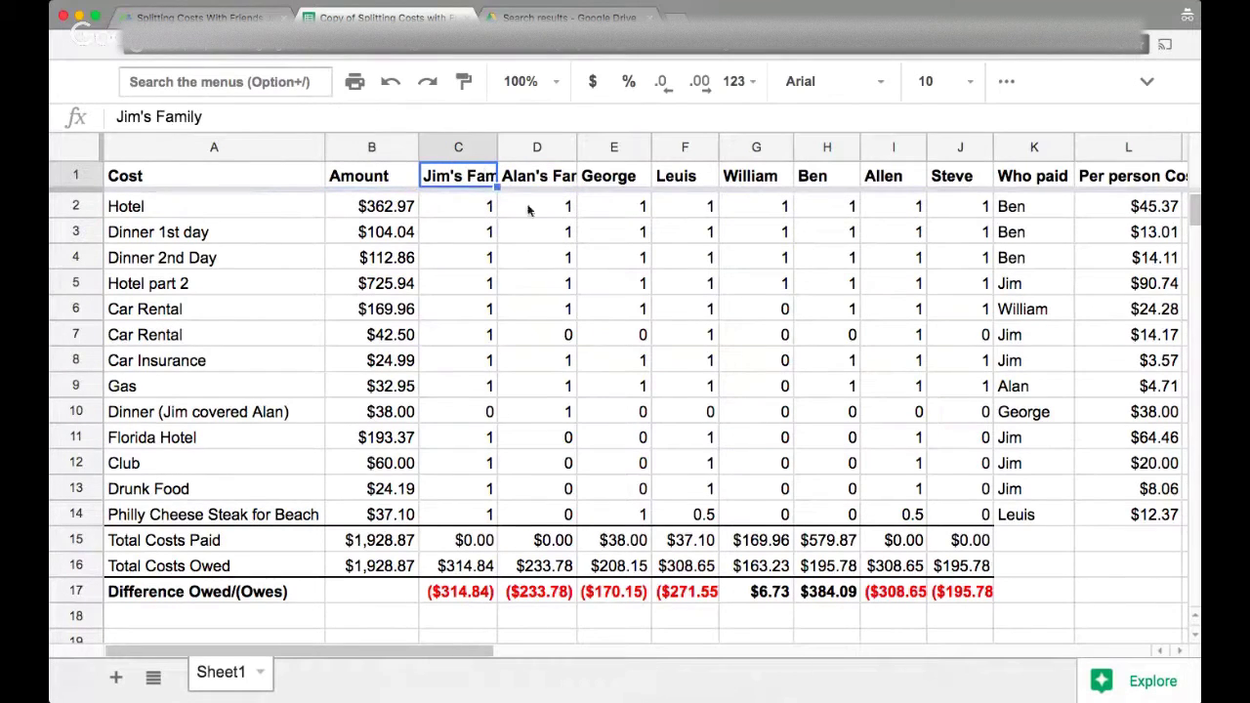
# Change the payer in K5 to the same family label as the C1 header
pyautogui.hscroll(2, 599, 257)
pyautogui.click(802, 202)
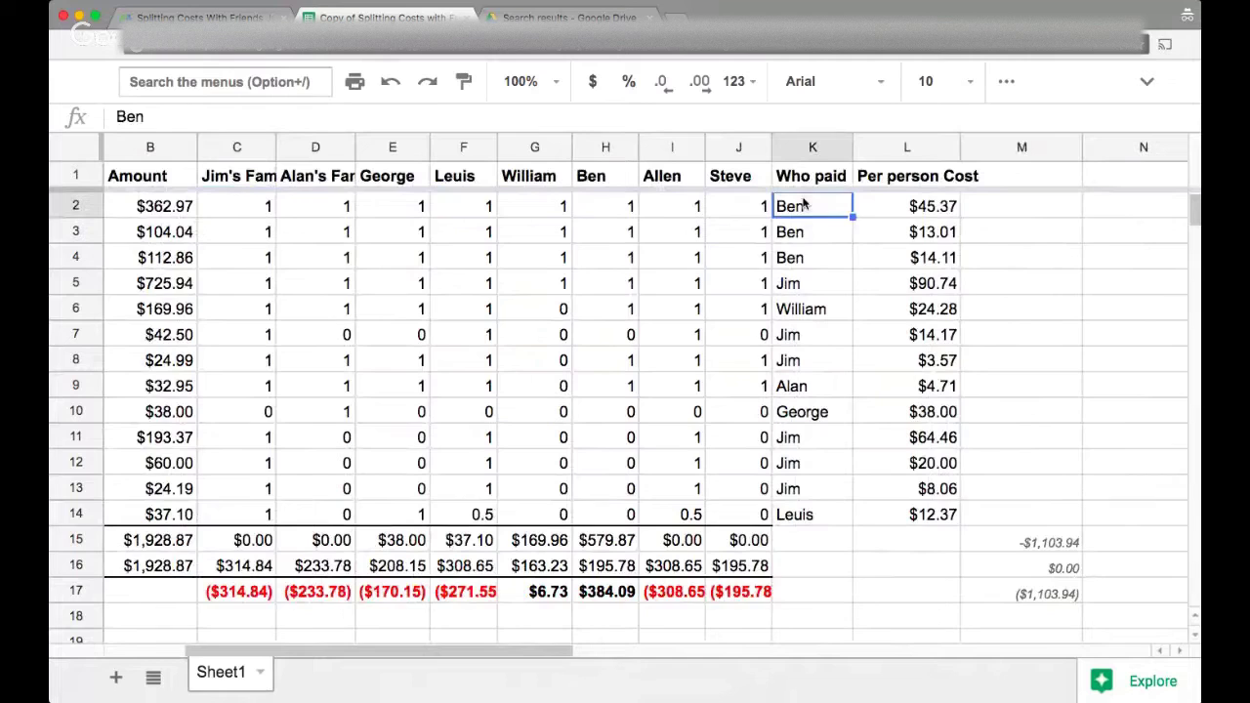
pyautogui.click(818, 281)
pyautogui.doubleClick(818, 280)
pyautogui.write("'")
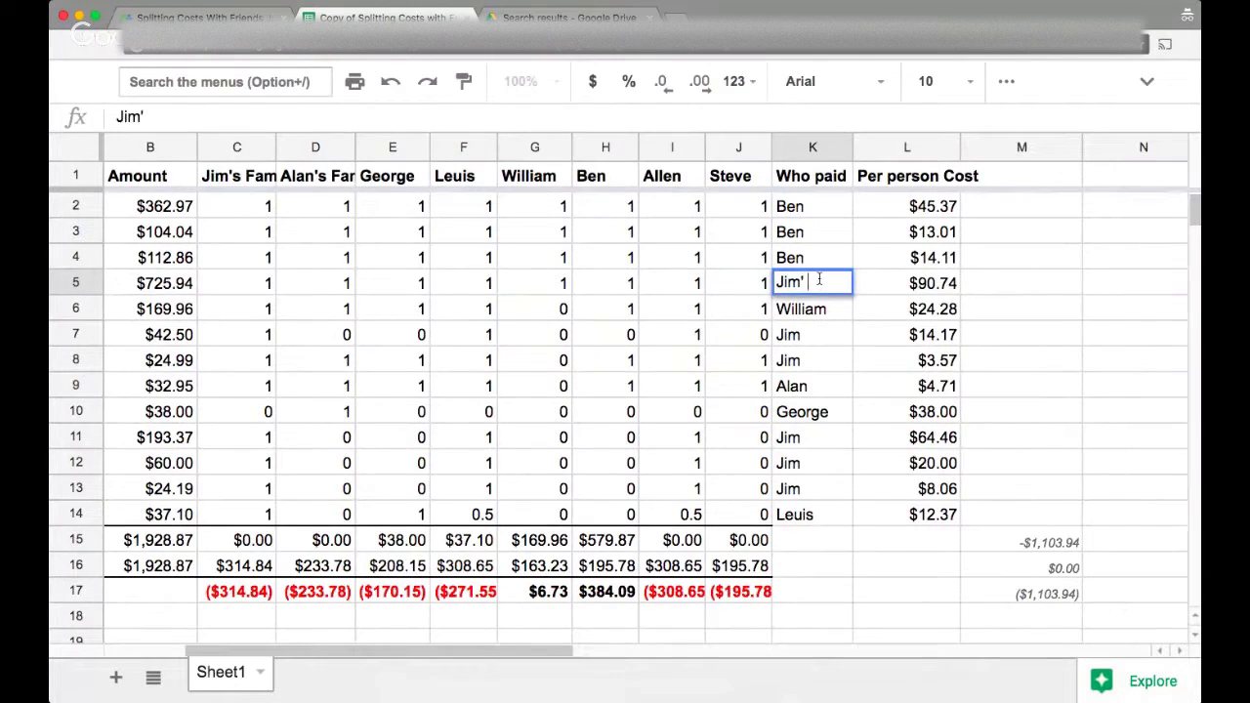
pyautogui.write('s Family')
pyautogui.press('Return')
# Copy the family label from K5 into the Who paid cells K7 and K8
pyautogui.click(820, 282)
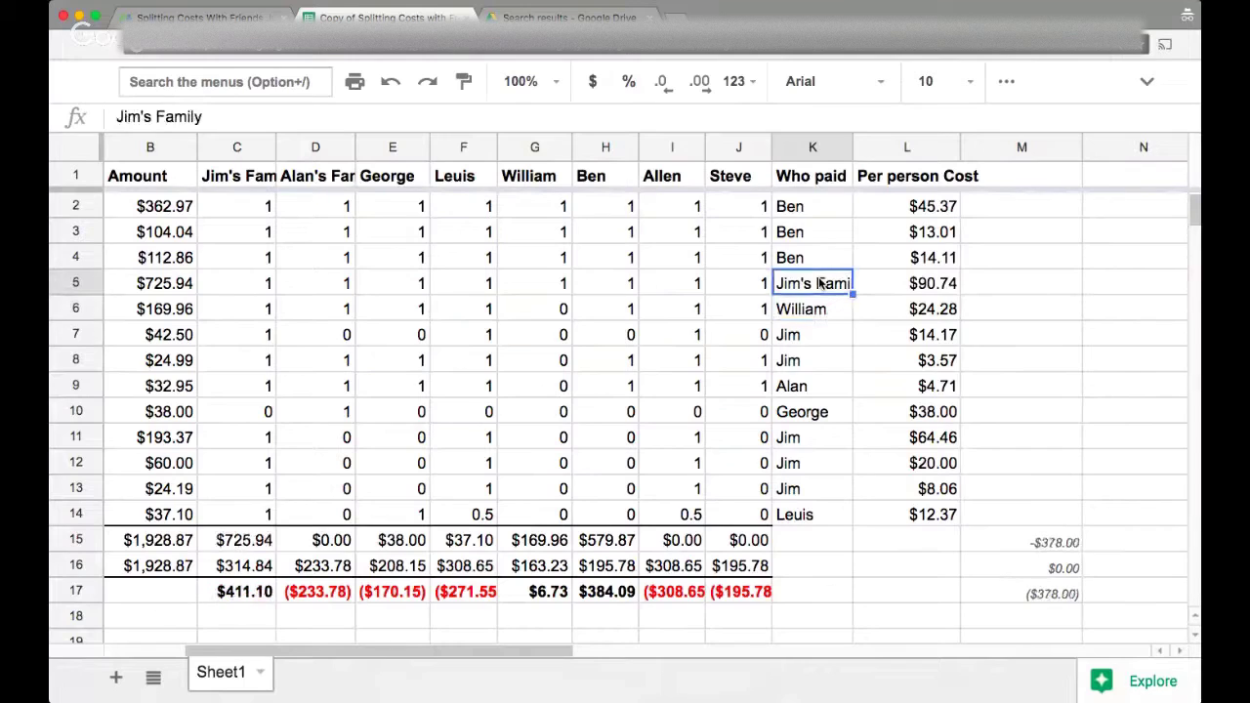
pyautogui.hotkey('ctrl', 'c')
pyautogui.press('Down')
pyautogui.press('Down')
pyautogui.hotkey('ctrl', 'v')
pyautogui.press('Down')
pyautogui.hotkey('ctrl', 'v')
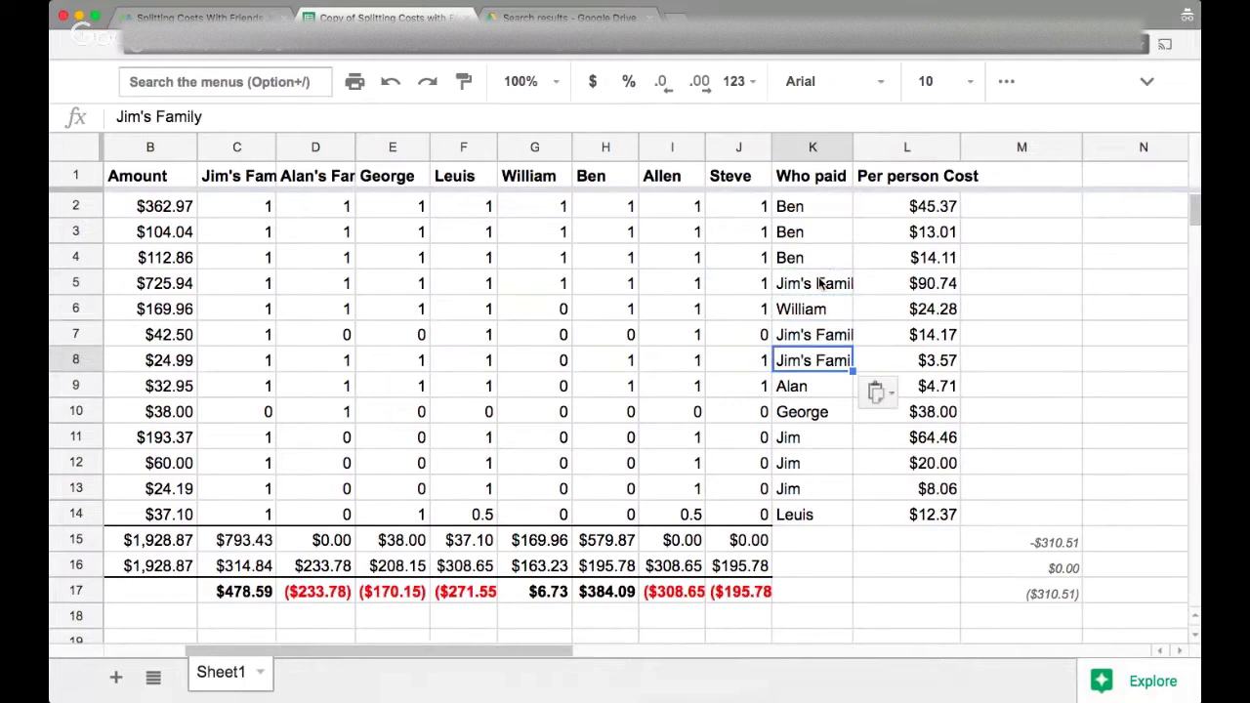
# Change the Gas row's payer in K9 to the same family label as the D1 header
pyautogui.press('Down')
pyautogui.write("Alan's")
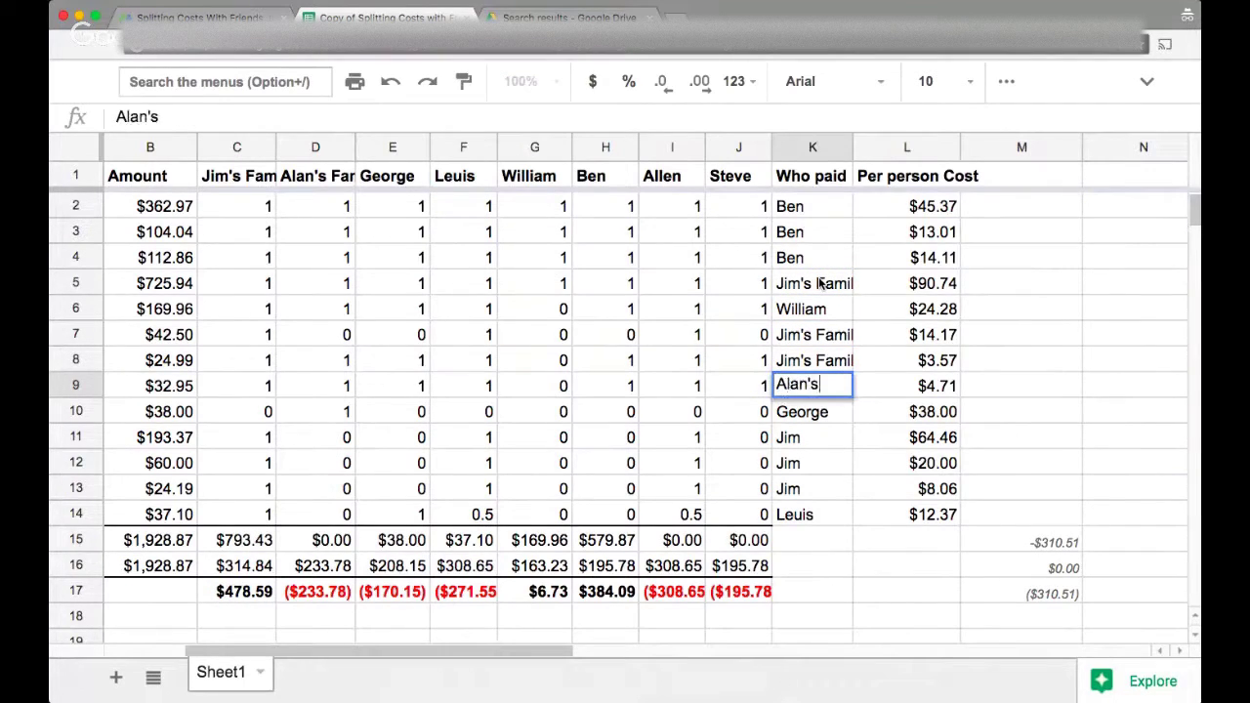
pyautogui.write(' Family')
pyautogui.press('Return')
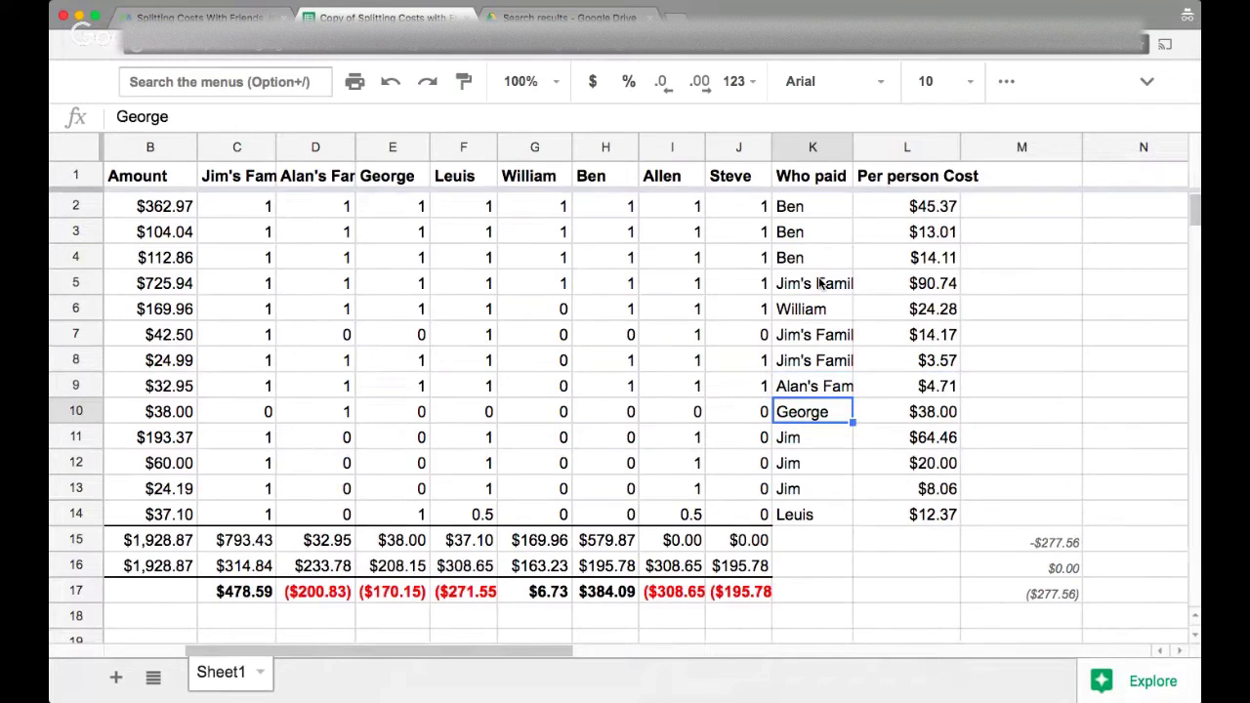
# Widen the Who paid column to fit the full family labels, and inspect the check formula in M15
pyautogui.press('Up')
pyautogui.press('Up')
pyautogui.press('Up')
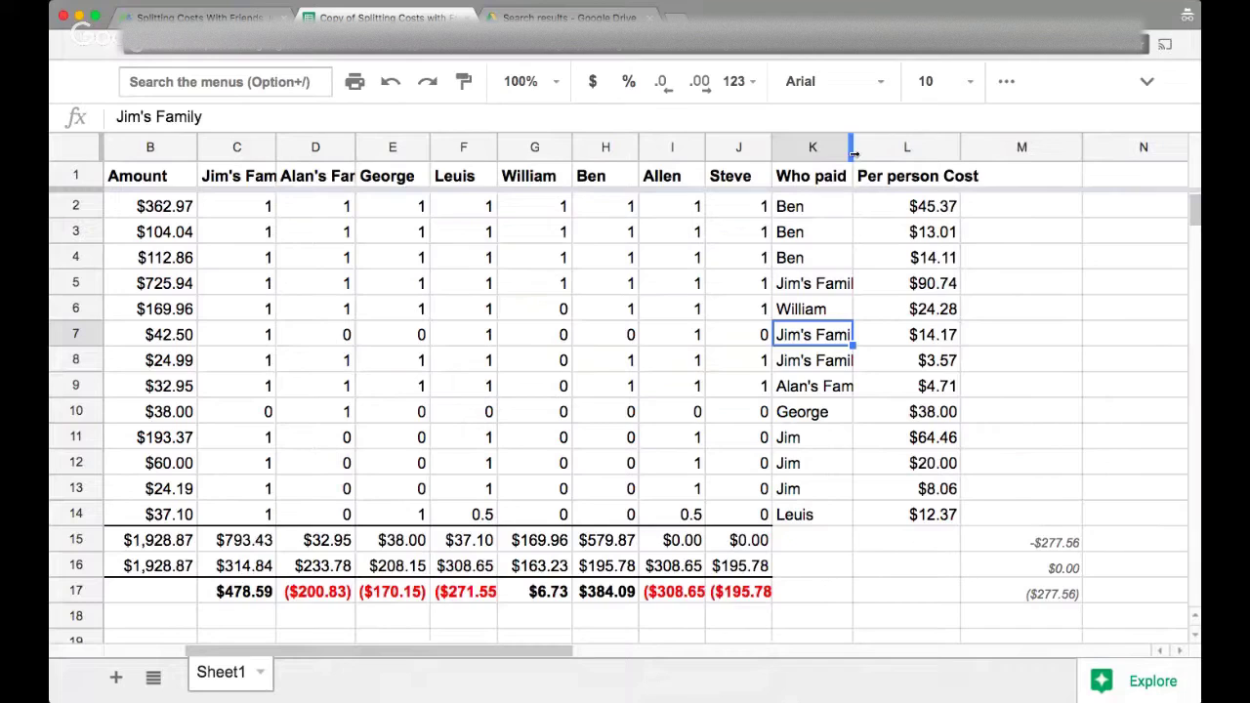
pyautogui.moveTo(853, 153); pyautogui.dragTo(918, 325)
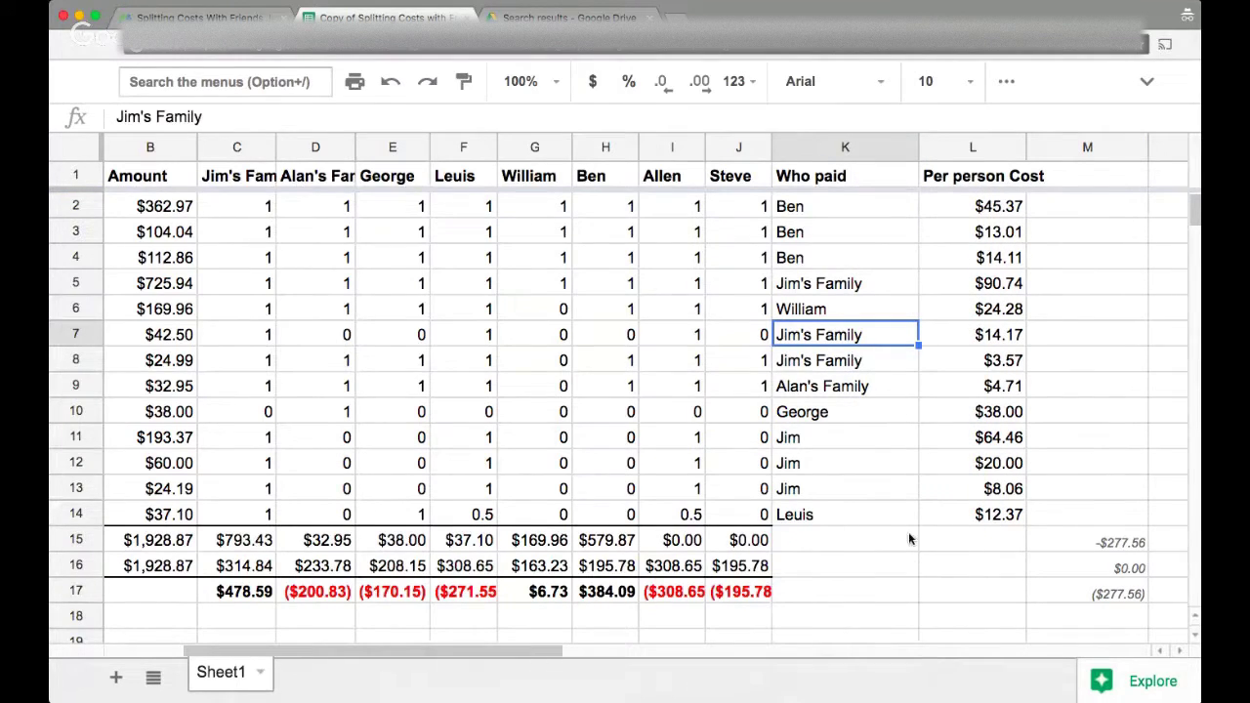
pyautogui.click(1129, 543)
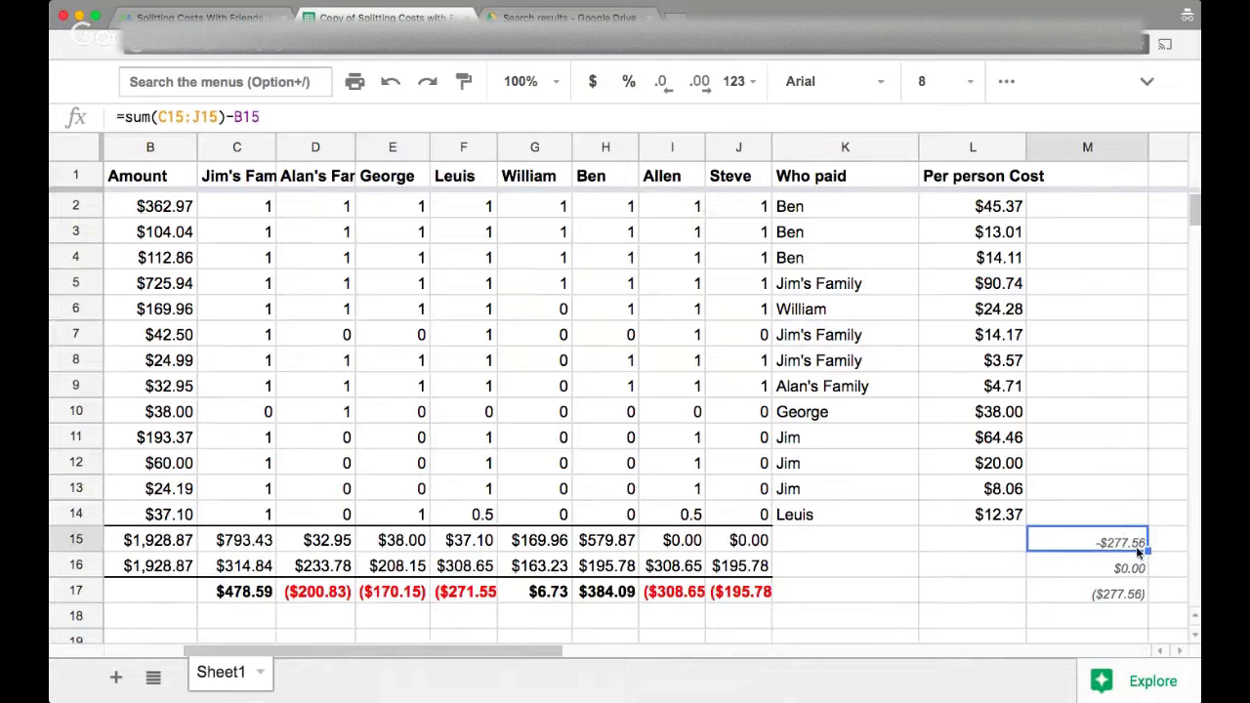
# Undo the column K widening and all family-label edits in the Who paid column and the C1 and D1 headers
pyautogui.press('super+z')
pyautogui.press('super+z')
pyautogui.press('super+z')
pyautogui.press('super+z')
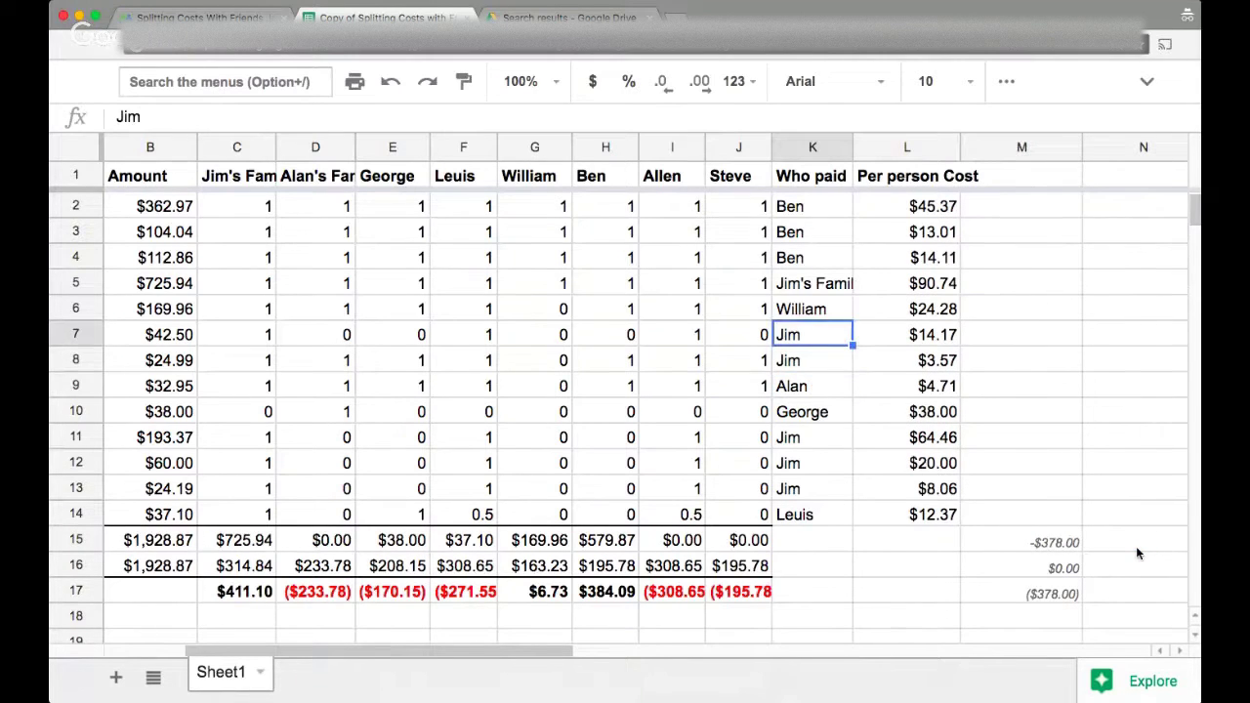
pyautogui.press('super+z')
pyautogui.press('super+z')
pyautogui.press('super+z')
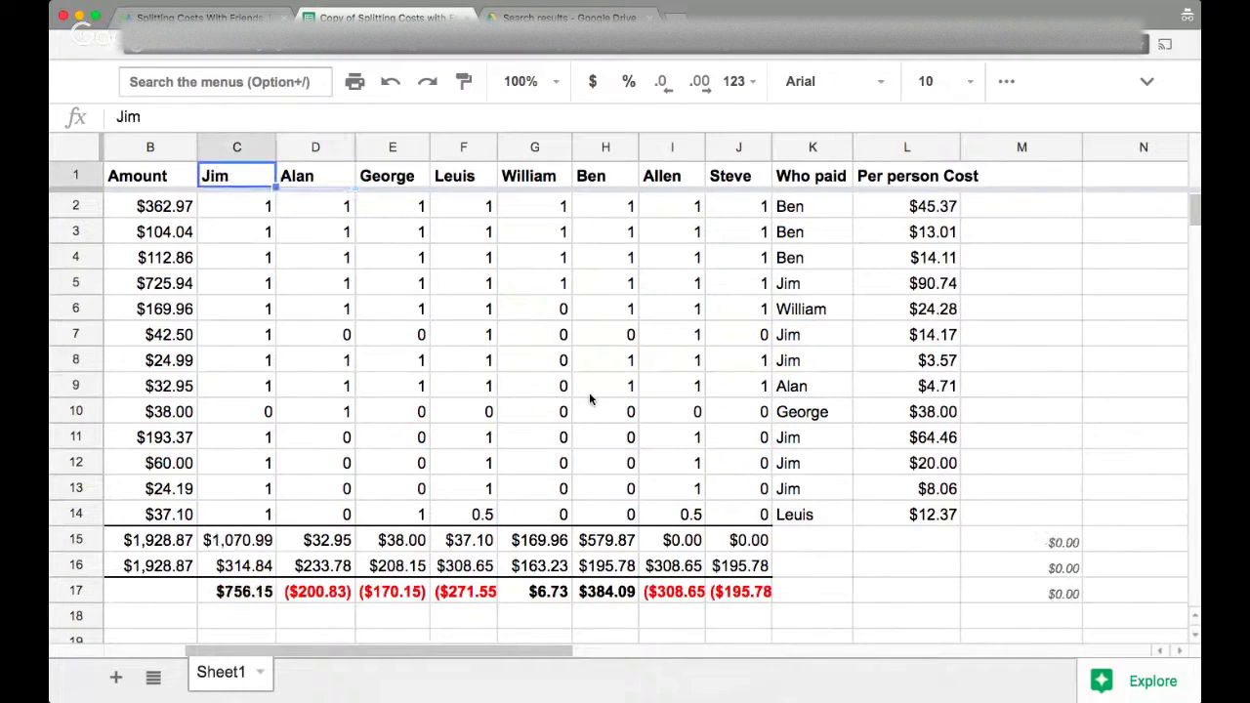
pyautogui.click(825, 332)
pyautogui.press('Up')
pyautogui.press('Up')
pyautogui.press('Left')
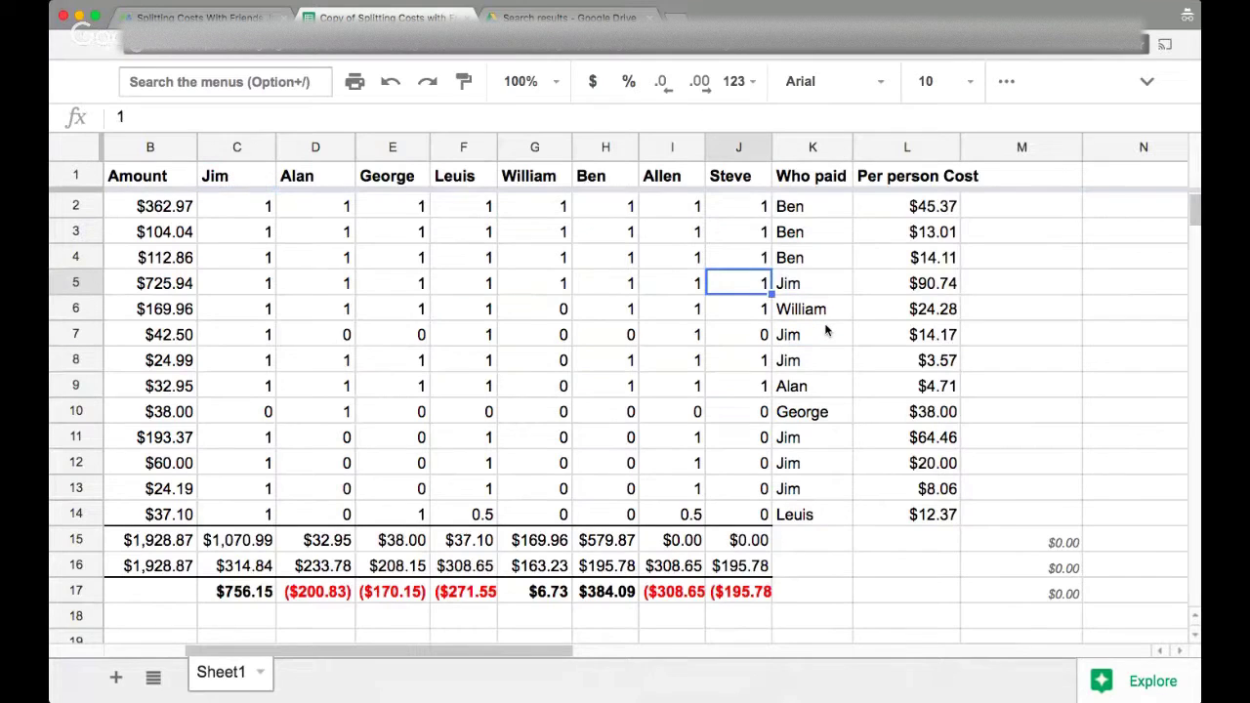
# Redo the family labels in C1, D1, K5 and K7:K9, and the widening of column K
pyautogui.press('super+shift+z')
pyautogui.press('super+shift+z')
pyautogui.press('super+shift+z')
pyautogui.press('super+shift+z')
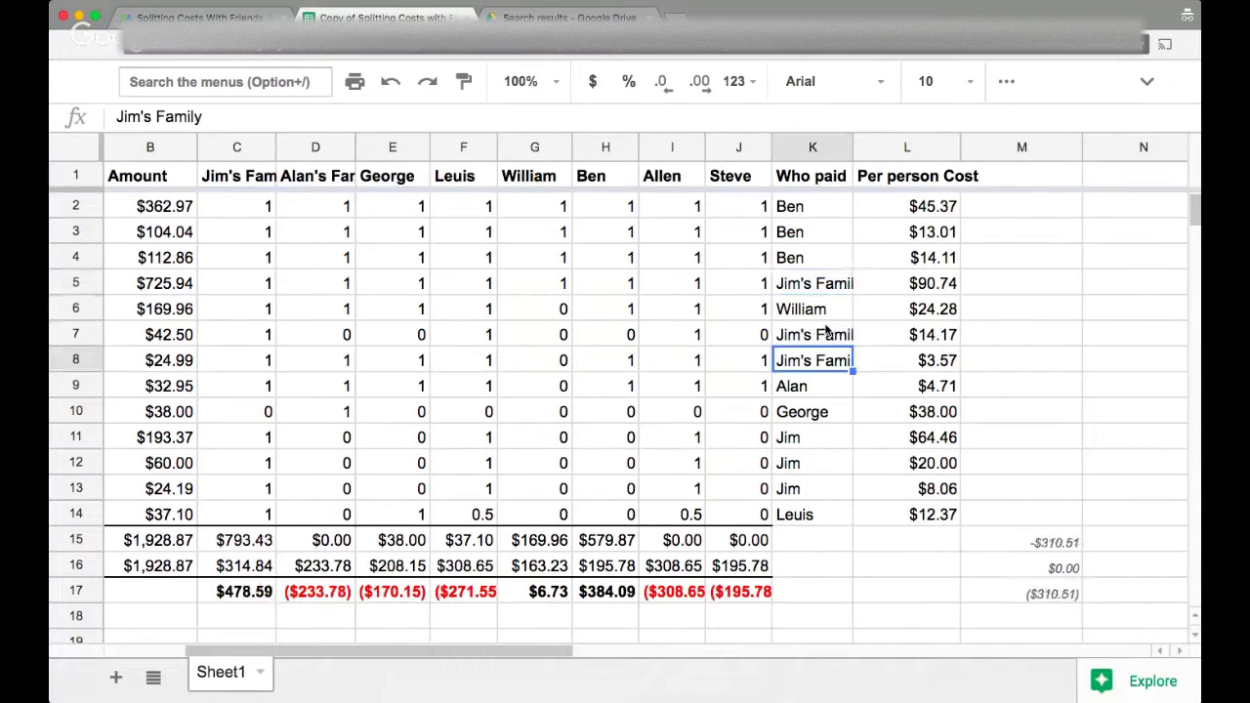
pyautogui.press('super+shift+z')
pyautogui.press('super+shift+z')
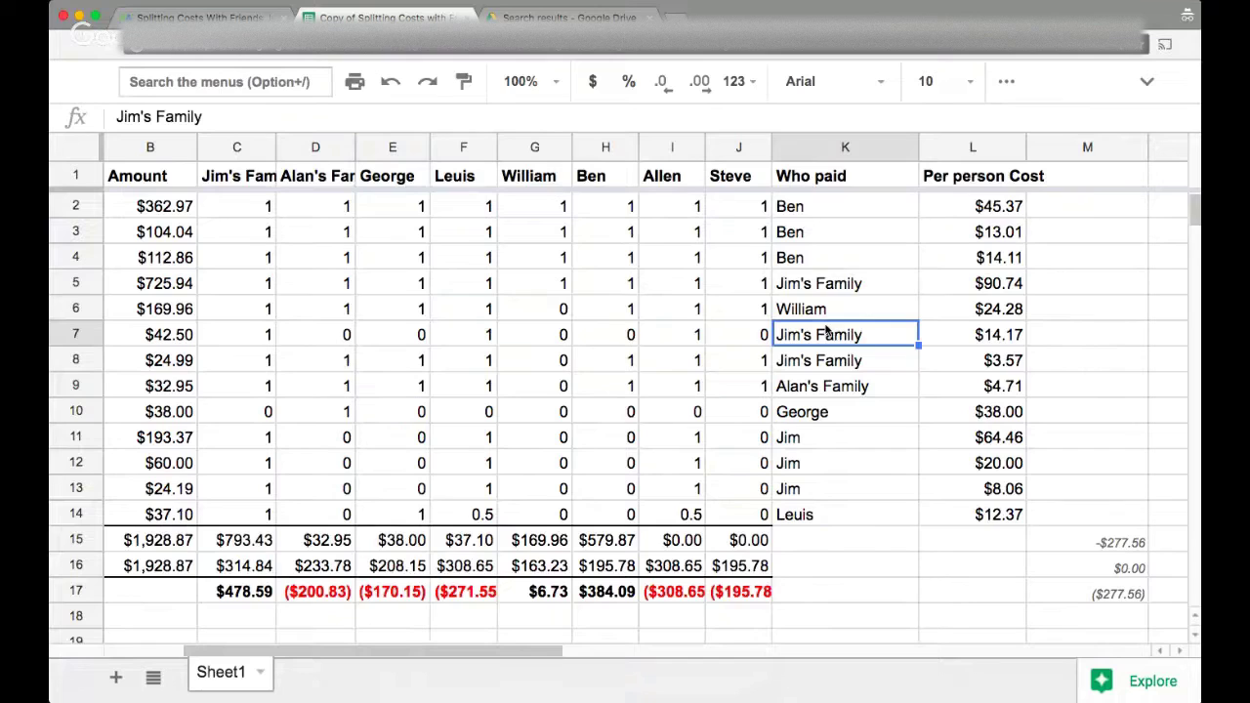
# Copy the family label from K7 into the Who paid cells K11, K12 and K13
pyautogui.press('super+c')
pyautogui.press('Down')
pyautogui.press('Down')
pyautogui.press('Down')
pyautogui.press('Down')
pyautogui.press('super+v')
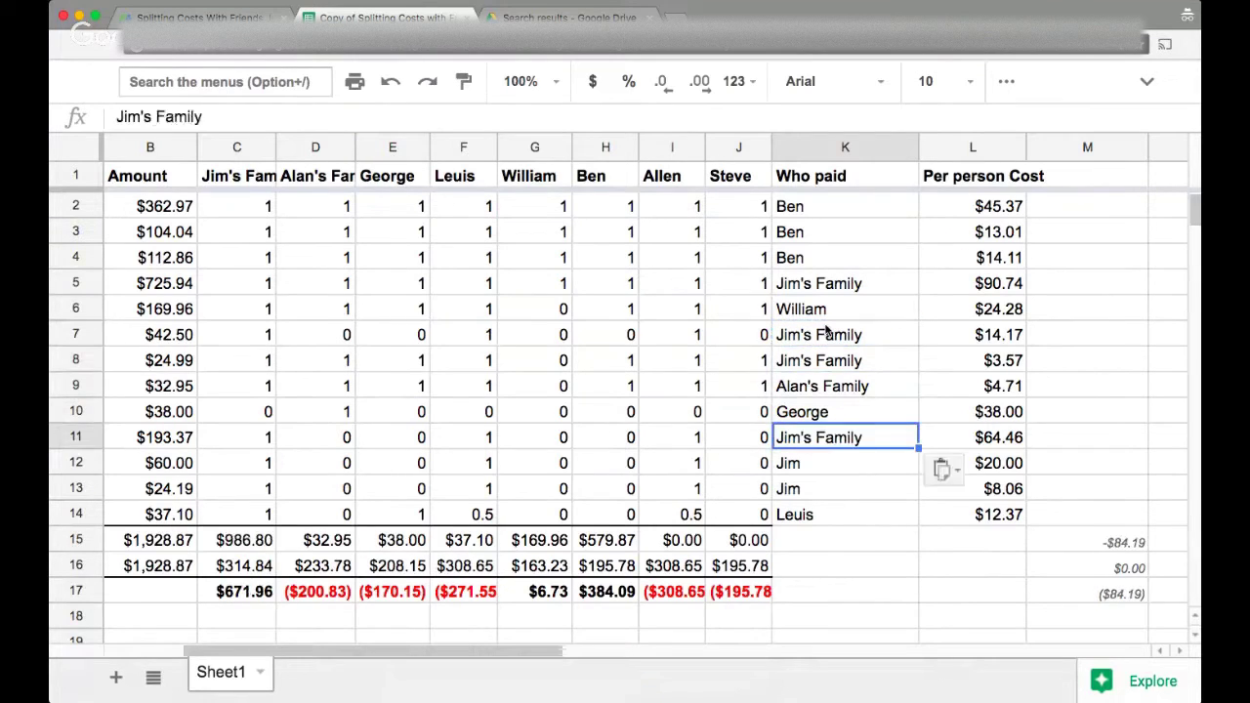
pyautogui.press('Down')
pyautogui.press('super+v')
pyautogui.press('Down')
pyautogui.press('super+v')
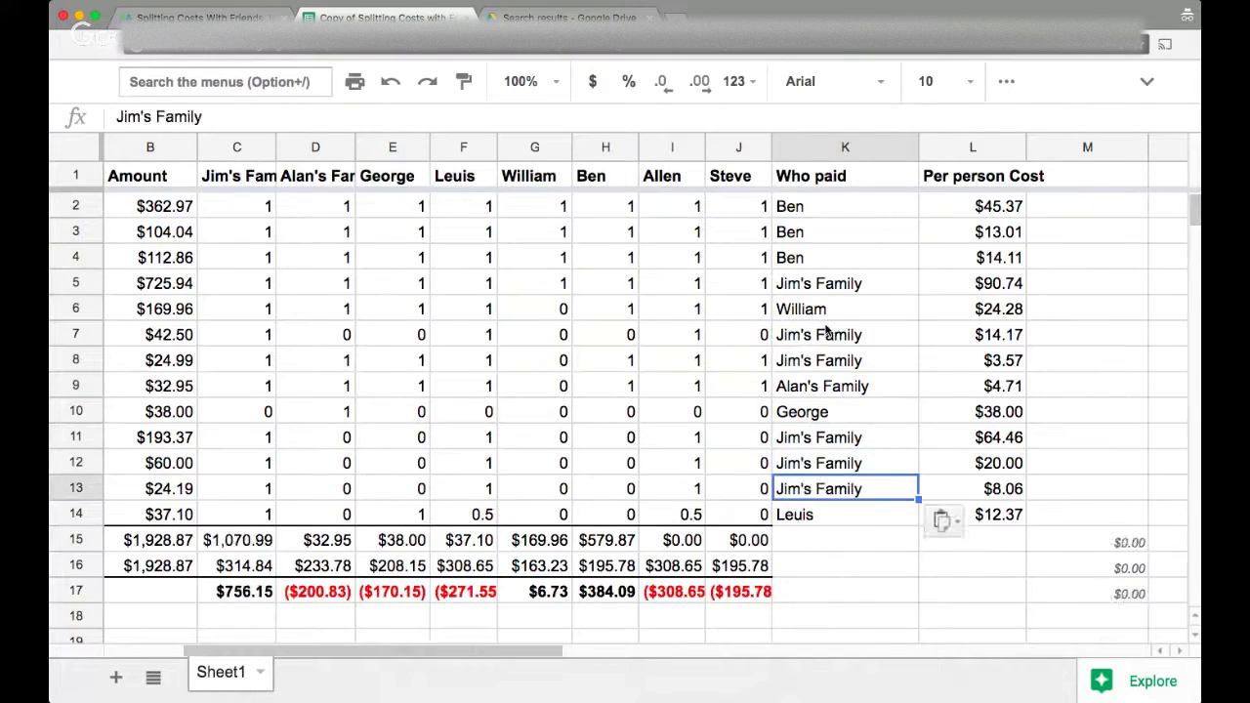
# Examine which ranges the M15 check formula compares, and review the paid and owed totals in rows 15 and 16
pyautogui.click(1129, 542)
pyautogui.press('Return')
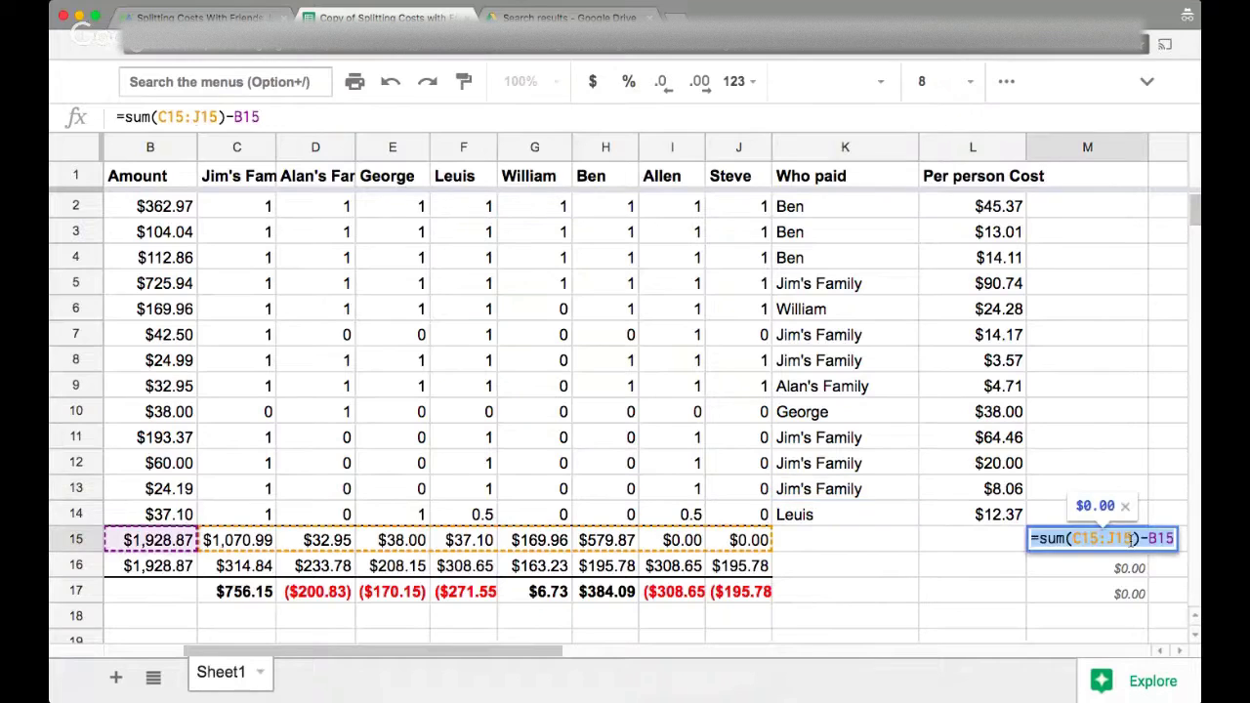
pyautogui.press('Escape')
pyautogui.hscroll(-5, 452, 622)
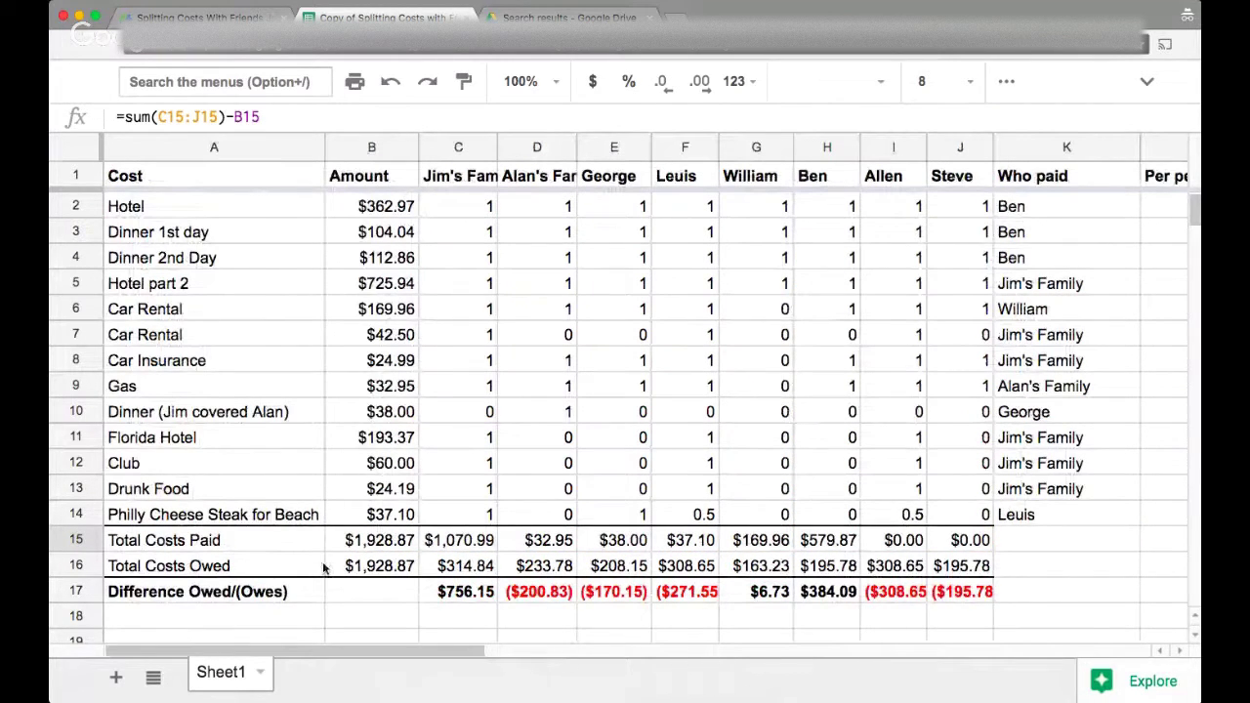
pyautogui.hscroll(5, 399, 591)
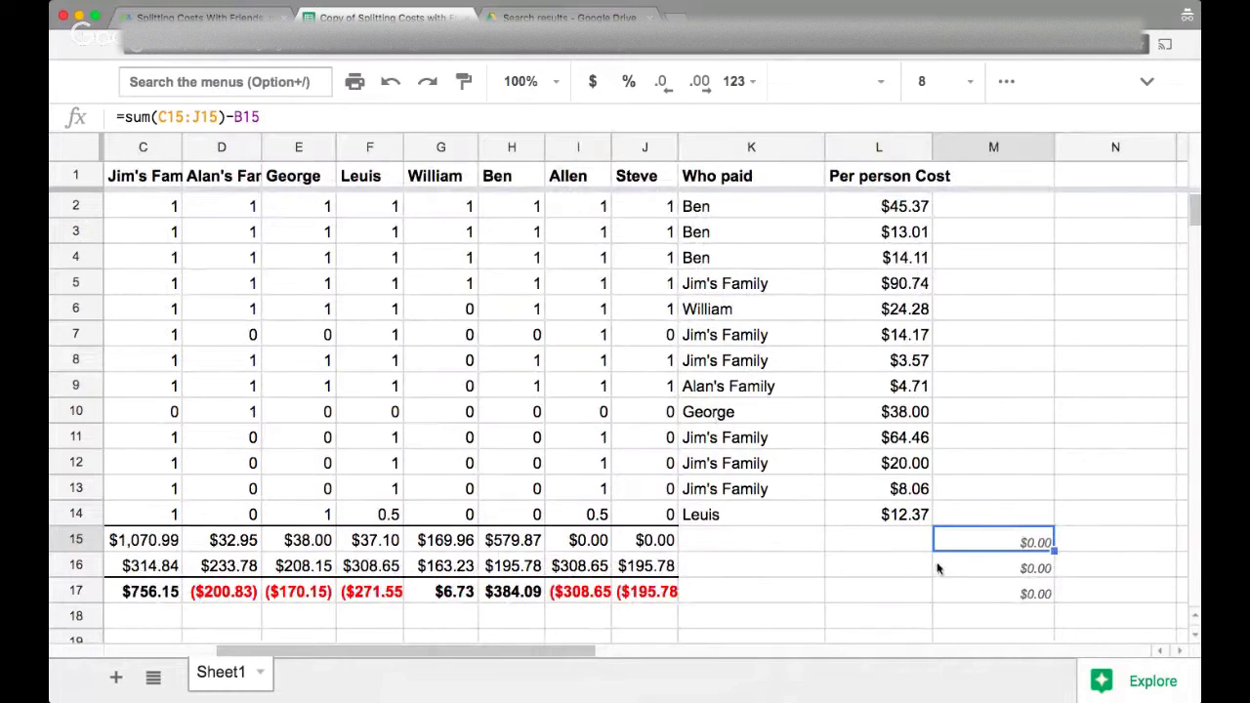
# Set the payers in K13 and K12 to the first name without "'s Family", and examine the check cells M15:M17
pyautogui.click(781, 488)
pyautogui.hotkey('ctrl', 'v')
pyautogui.click(797, 466)
pyautogui.hotkey('ctrl', 'v')
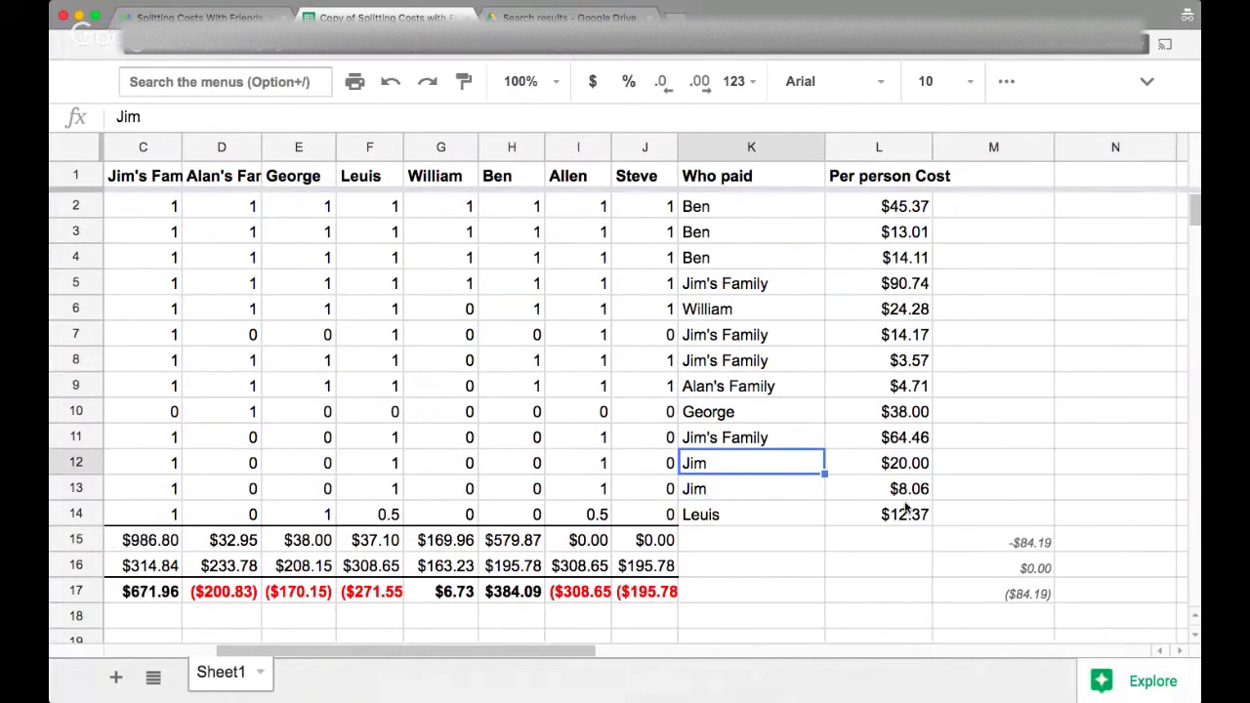
pyautogui.click(1048, 550)
pyautogui.moveTo(1048, 549); pyautogui.dragTo(1038, 610)
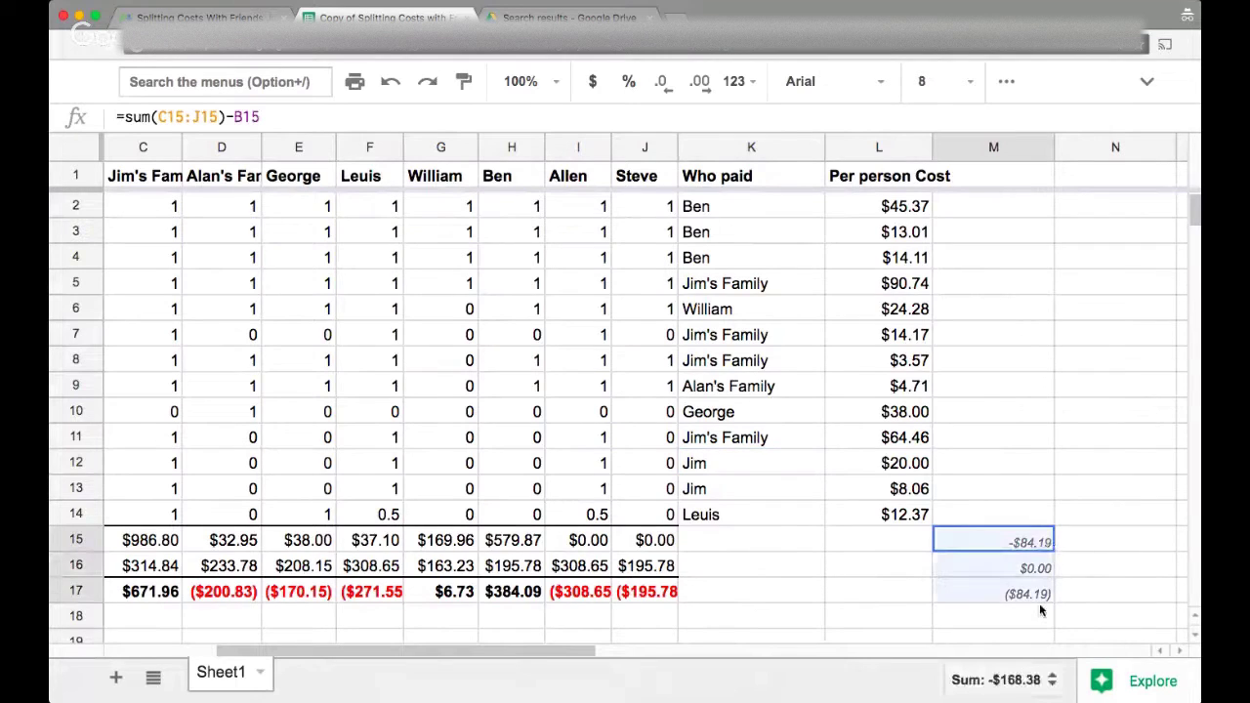
pyautogui.click(1016, 543)
# Set the payers in K12 and K13 to the same family label as the C1 header, and narrow the Who paid column
pyautogui.click(782, 464)
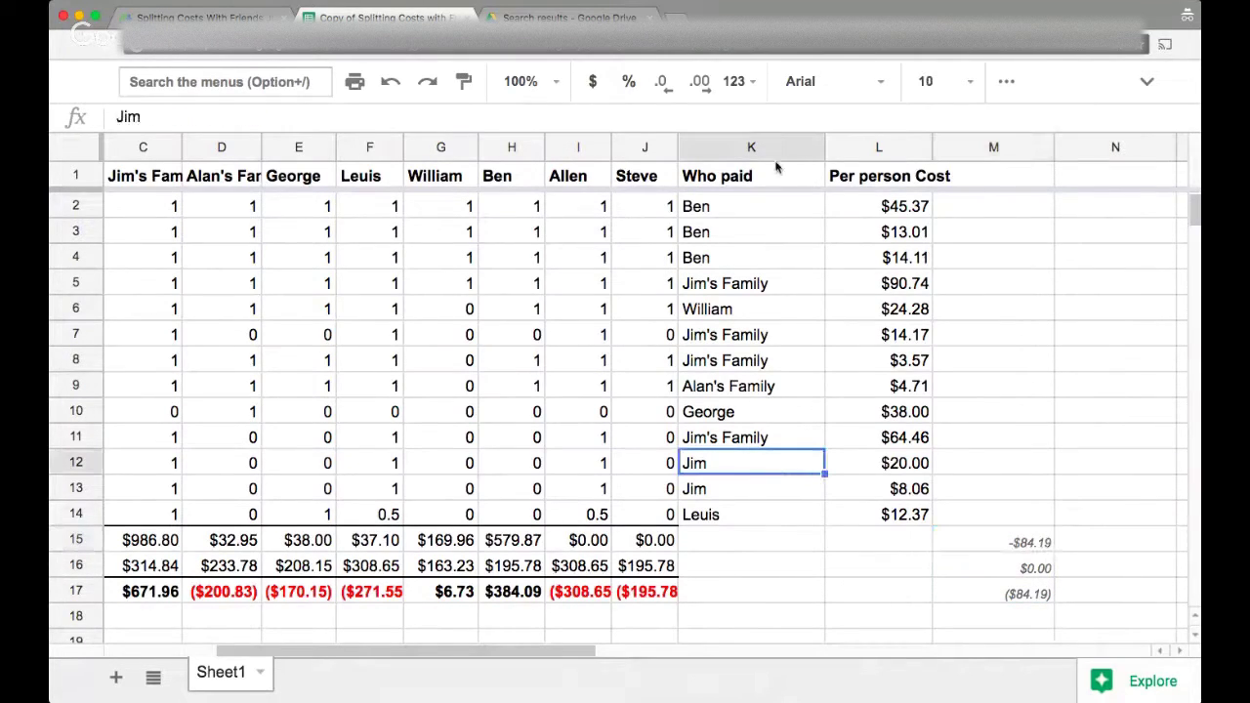
pyautogui.write("Jim's Family")
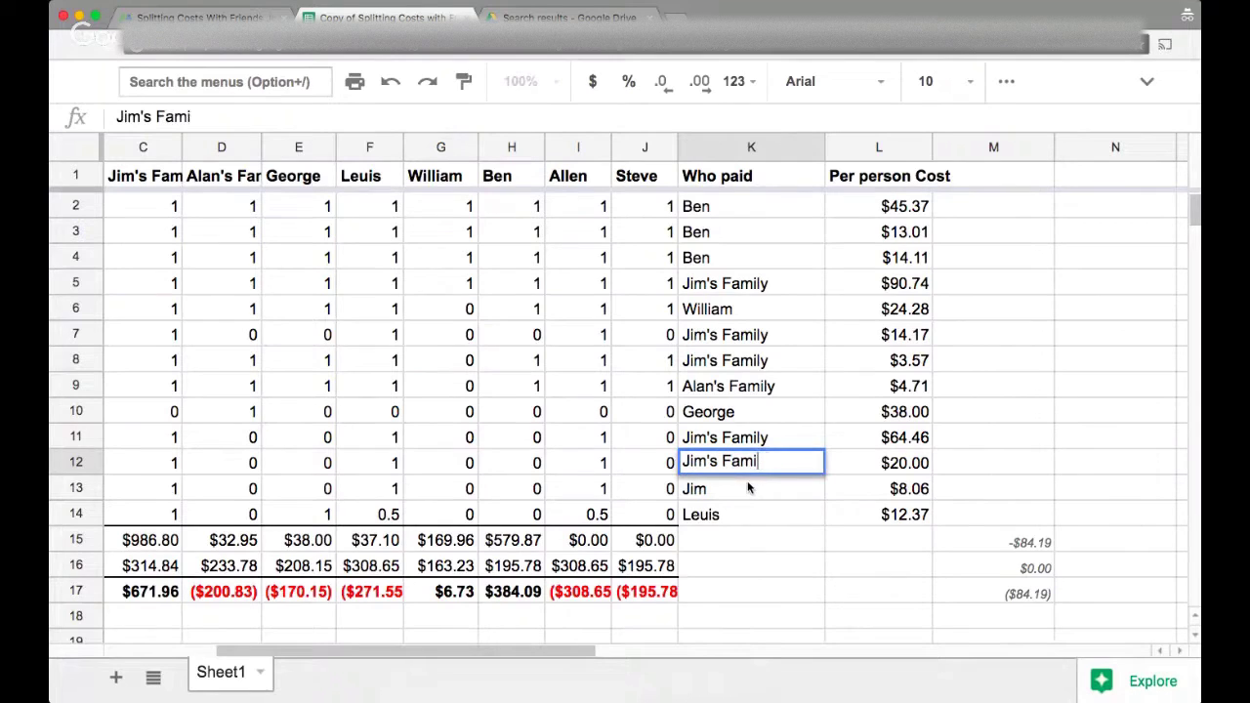
pyautogui.press('Return')
pyautogui.write("Jim's Family")
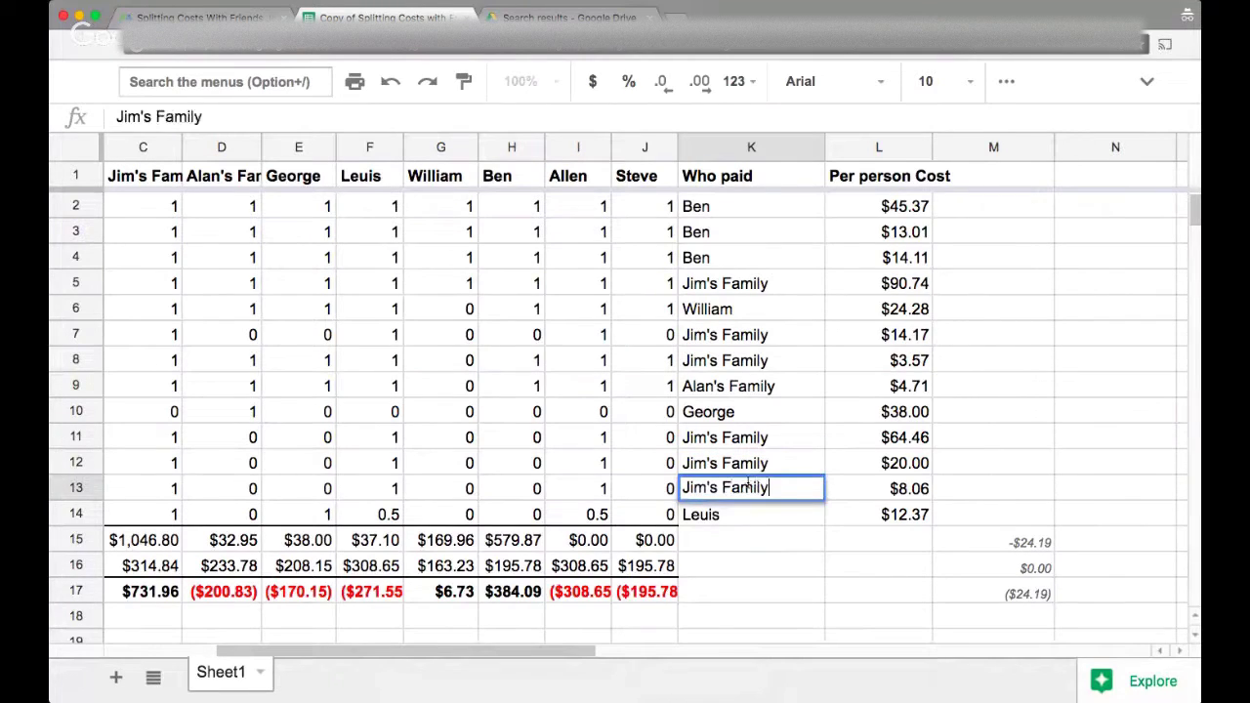
pyautogui.press('Return')
pyautogui.moveTo(822, 142); pyautogui.dragTo(789, 146)
# Widen columns C and D so their headers show the full family labels
pyautogui.click(783, 387)
pyautogui.press('Left')
pyautogui.press('Left')
pyautogui.press('Left')
pyautogui.press('Left')
pyautogui.press('Left')
pyautogui.press('Left')
pyautogui.press('Left')
pyautogui.press('Left')
pyautogui.press('Left')
pyautogui.press('Left')
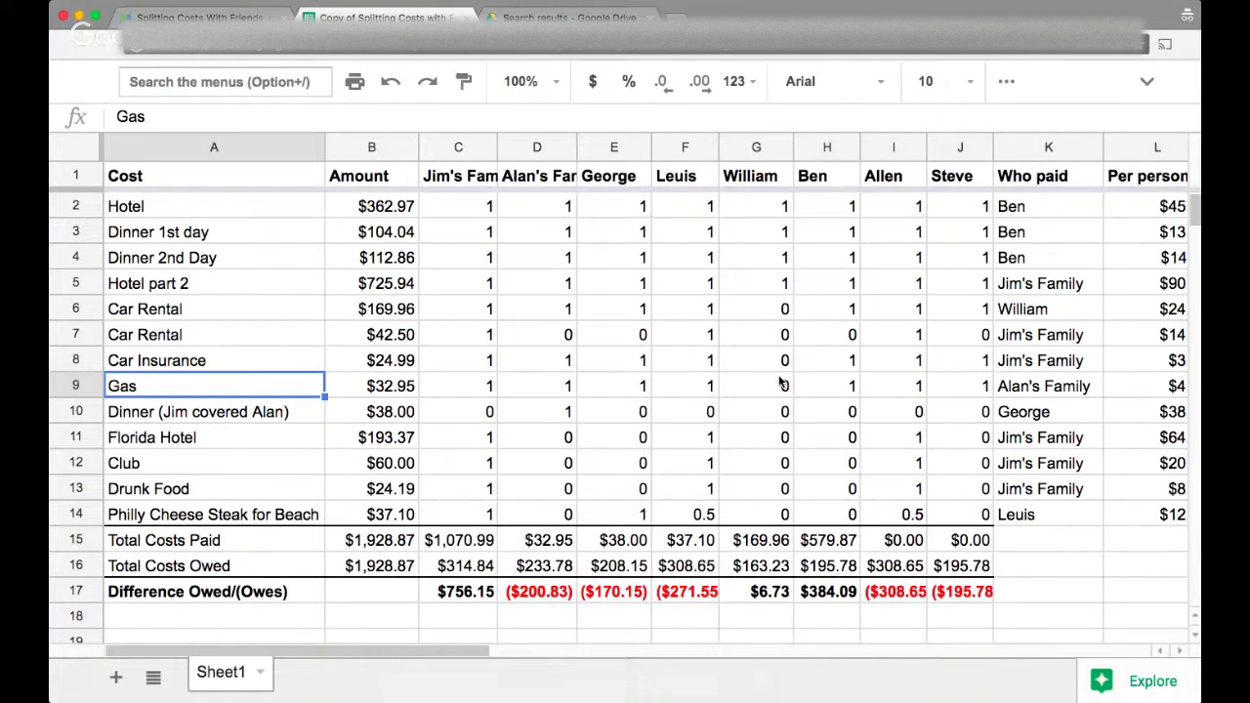
pyautogui.moveTo(497, 147); pyautogui.dragTo(533, 146)
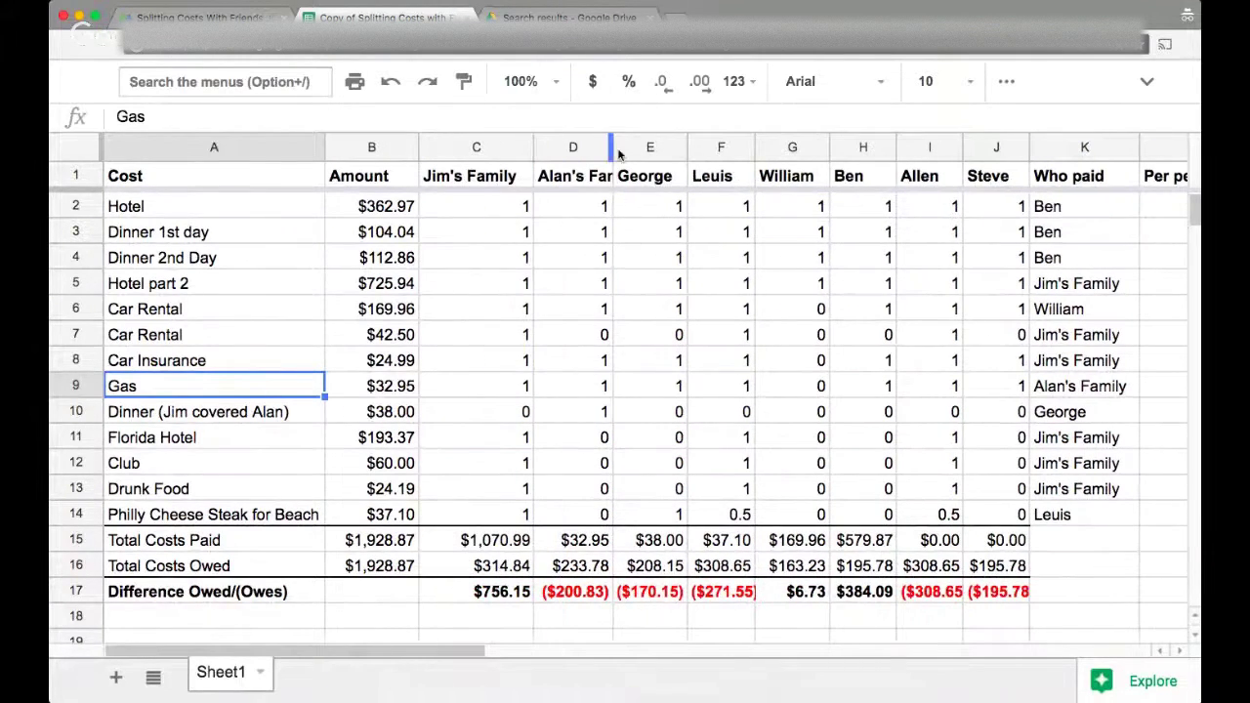
pyautogui.moveTo(615, 151); pyautogui.dragTo(677, 146)
# Enter 3 for the first family in C2 and 5 for the second family in D2 on the Hotel row
pyautogui.click(660, 211)
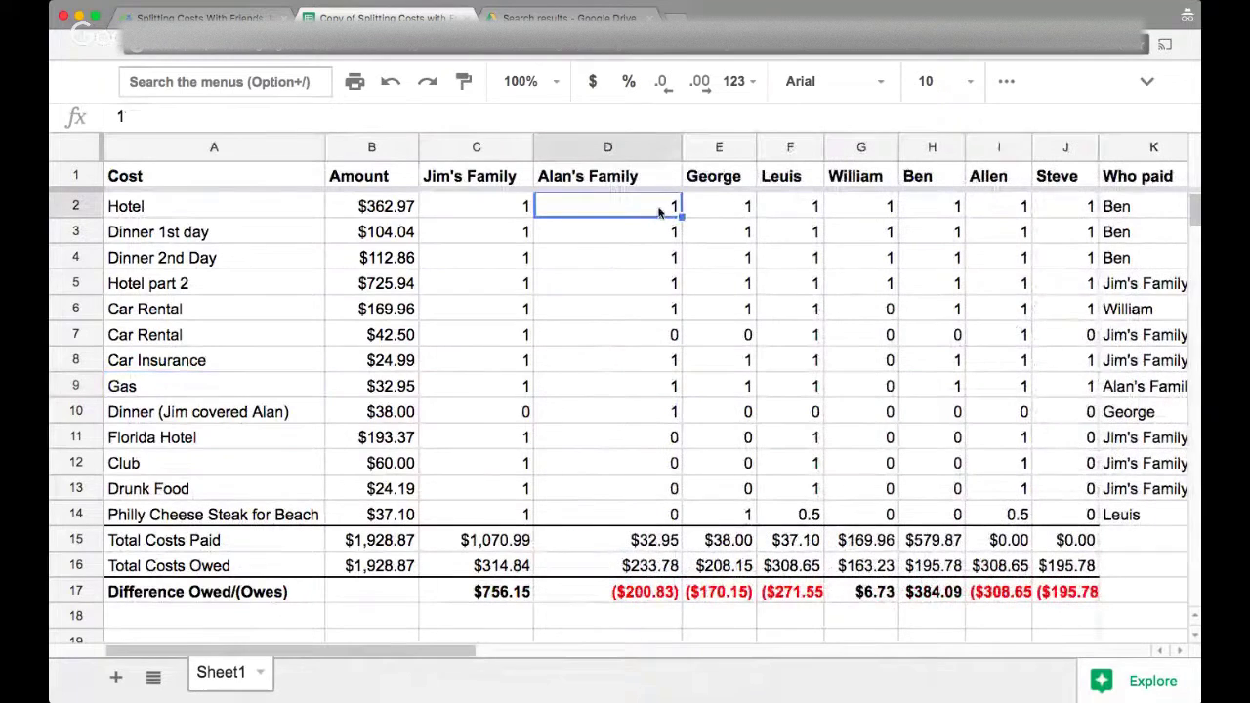
pyautogui.press('Left')
pyautogui.write('3')
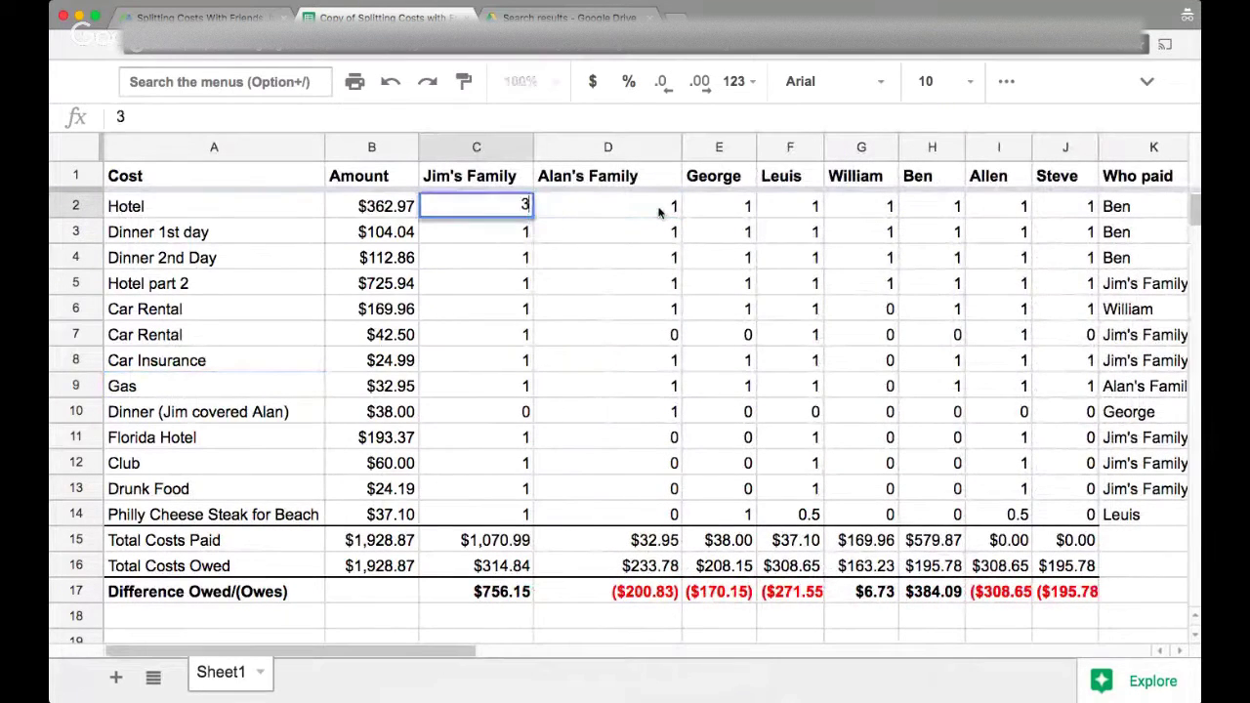
pyautogui.press('Right')
pyautogui.write('5')
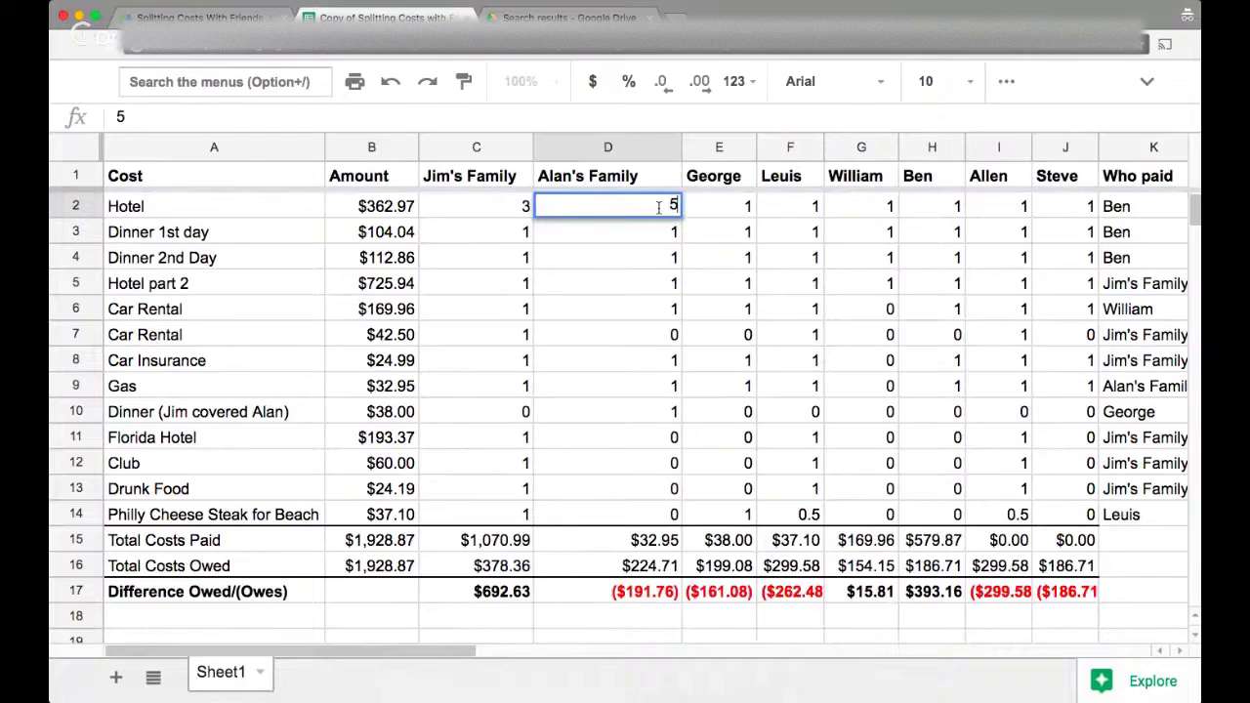
pyautogui.press('Right')
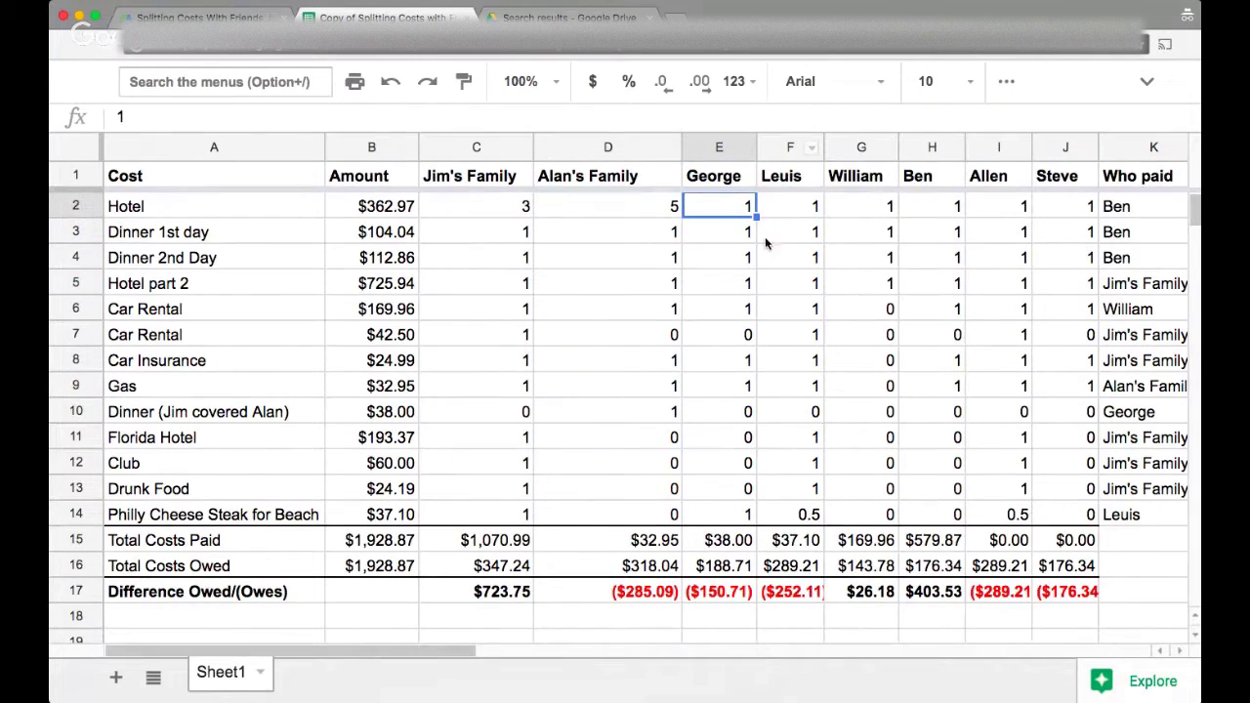
# Examine the Hotel row's per person cost formula in L2, the family counts in C2 and D2, and the paid totals in C15 and D15
pyautogui.press('Right')
pyautogui.press('Right')
pyautogui.press('Right')
pyautogui.press('Right')
pyautogui.press('Right')
pyautogui.press('Right')
pyautogui.press('Right')
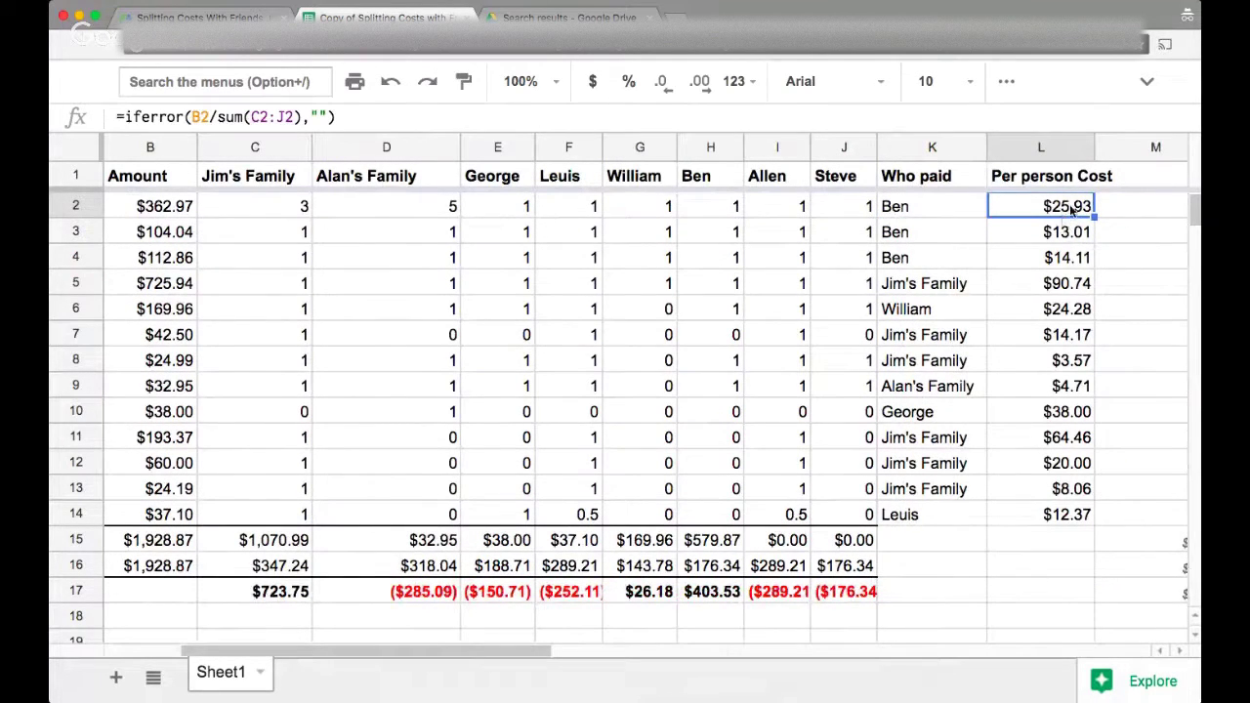
pyautogui.click(271, 205)
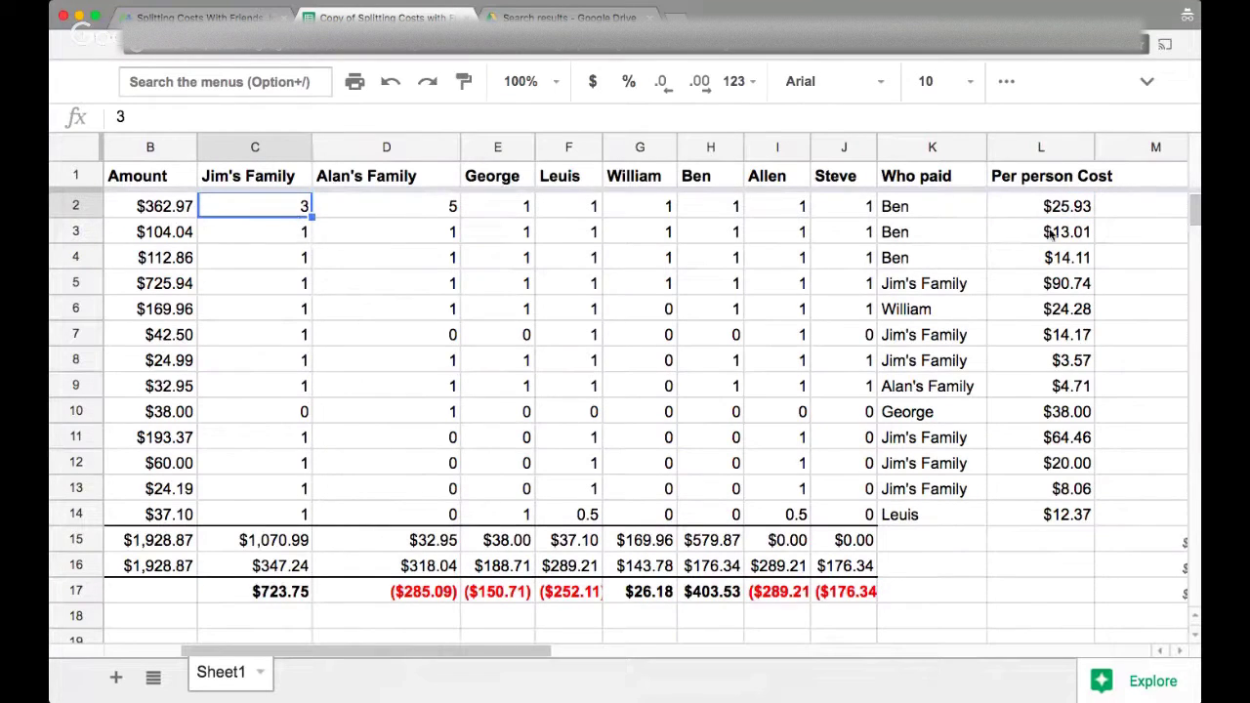
pyautogui.click(425, 207)
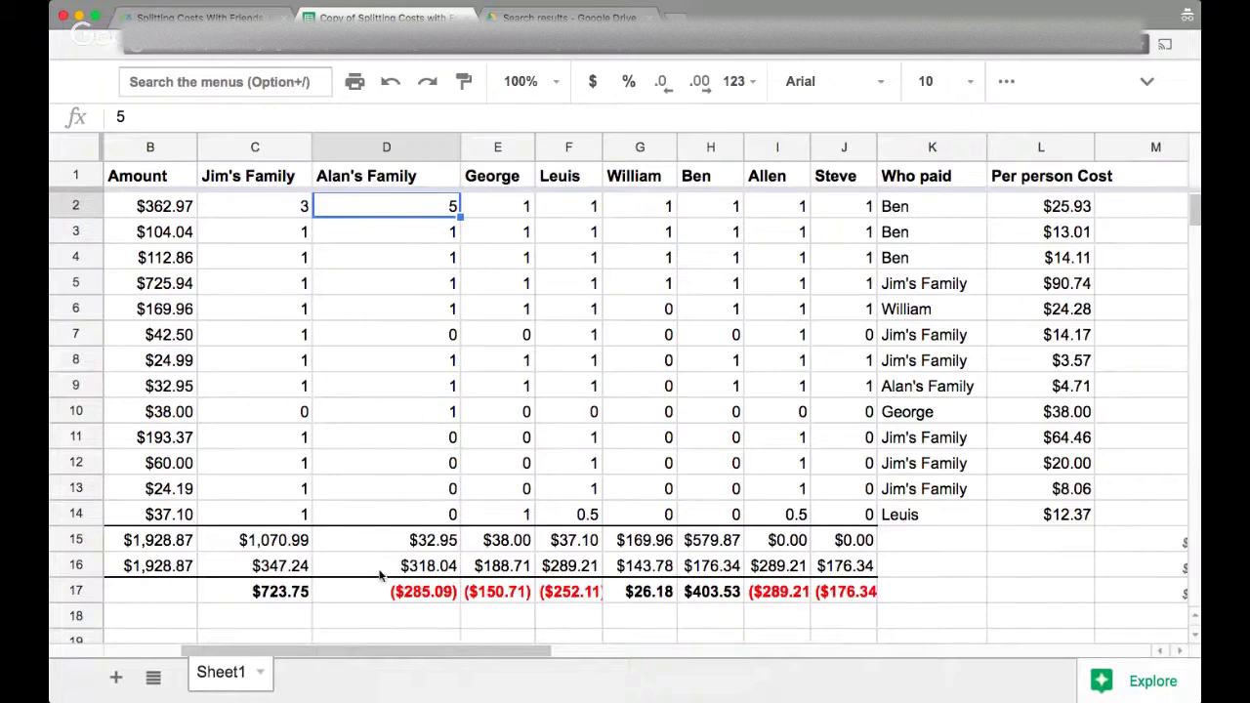
pyautogui.click(286, 547)
pyautogui.click(388, 547)
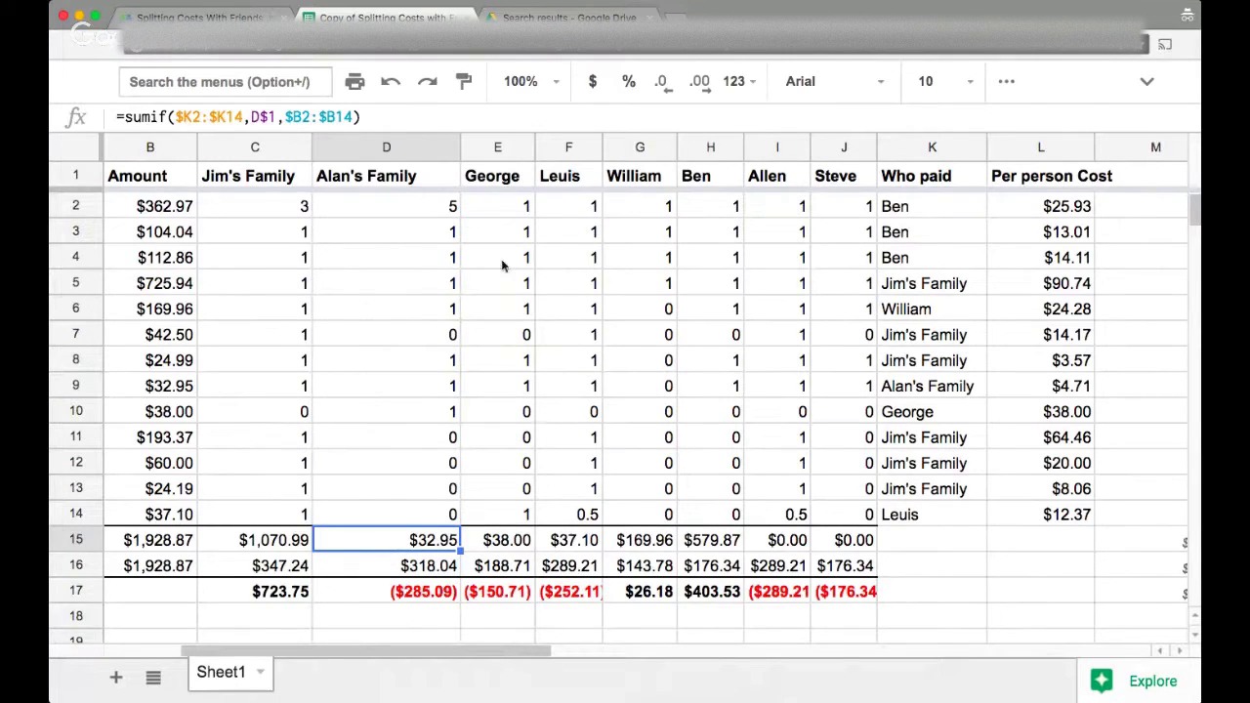
# Narrow family columns D and C to make the sheet more compact
pyautogui.moveTo(460, 156); pyautogui.dragTo(397, 151)
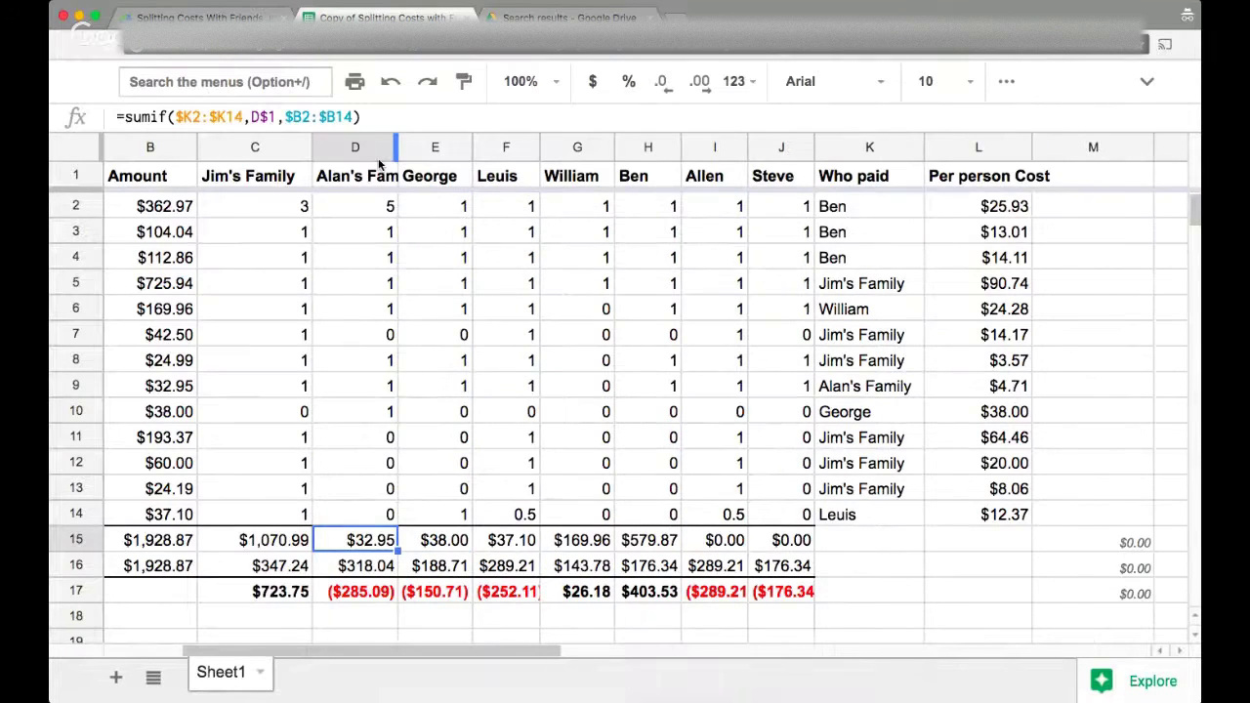
pyautogui.moveTo(312, 147); pyautogui.dragTo(264, 144)
# Switch to the Splitting Costs With Friends blog post and review the comment about values greater than 1 and the article's opening sections
pyautogui.hotkey('ctrl', 'shift', 'Tab')
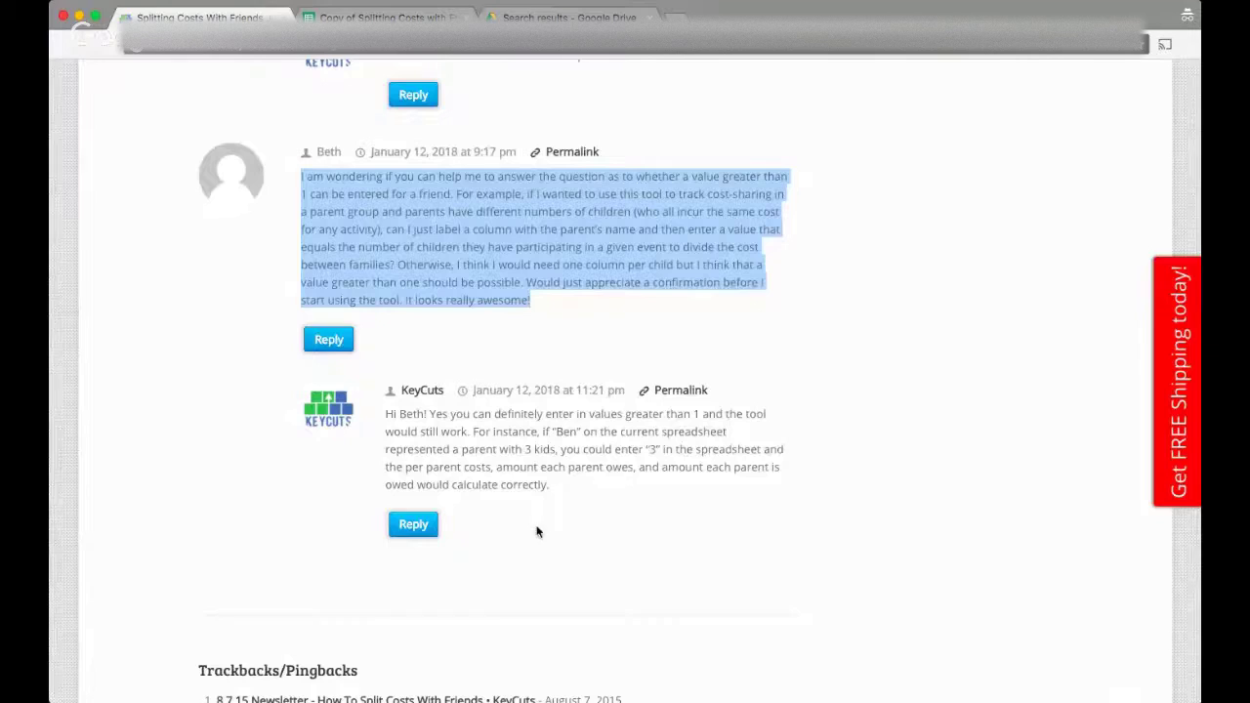
pyautogui.click(573, 336)
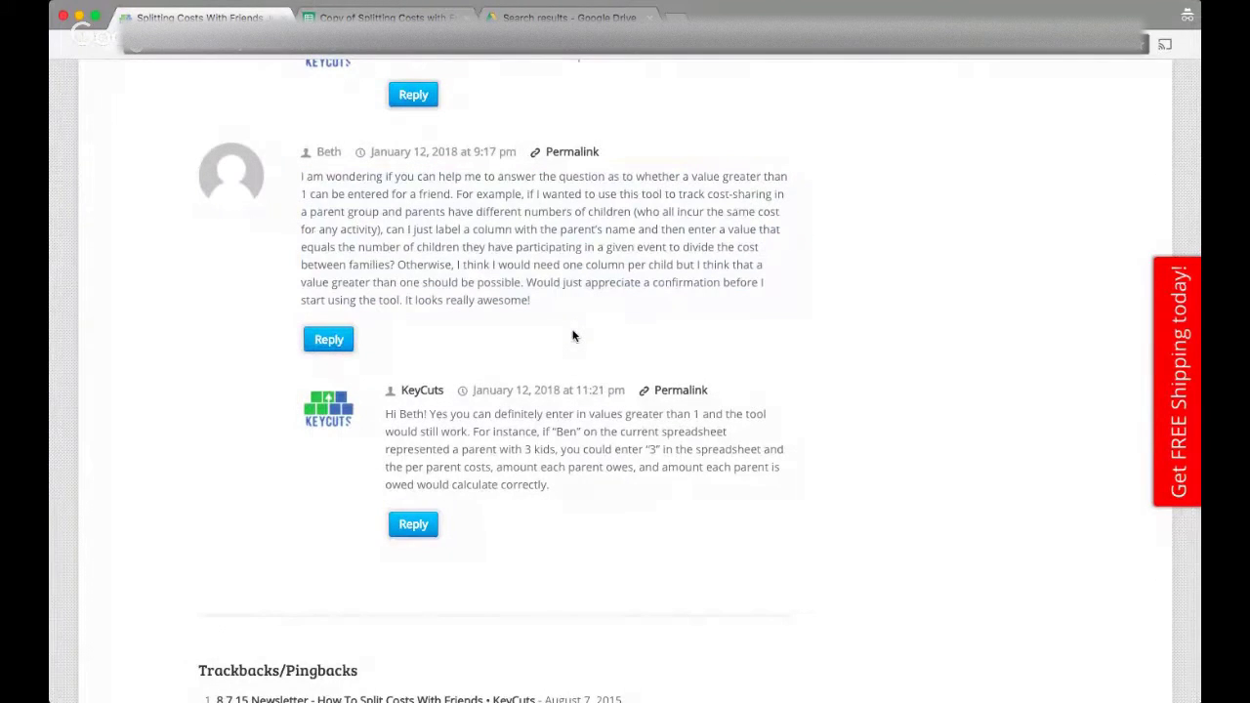
pyautogui.hotkey('ctrl', 'Tab')
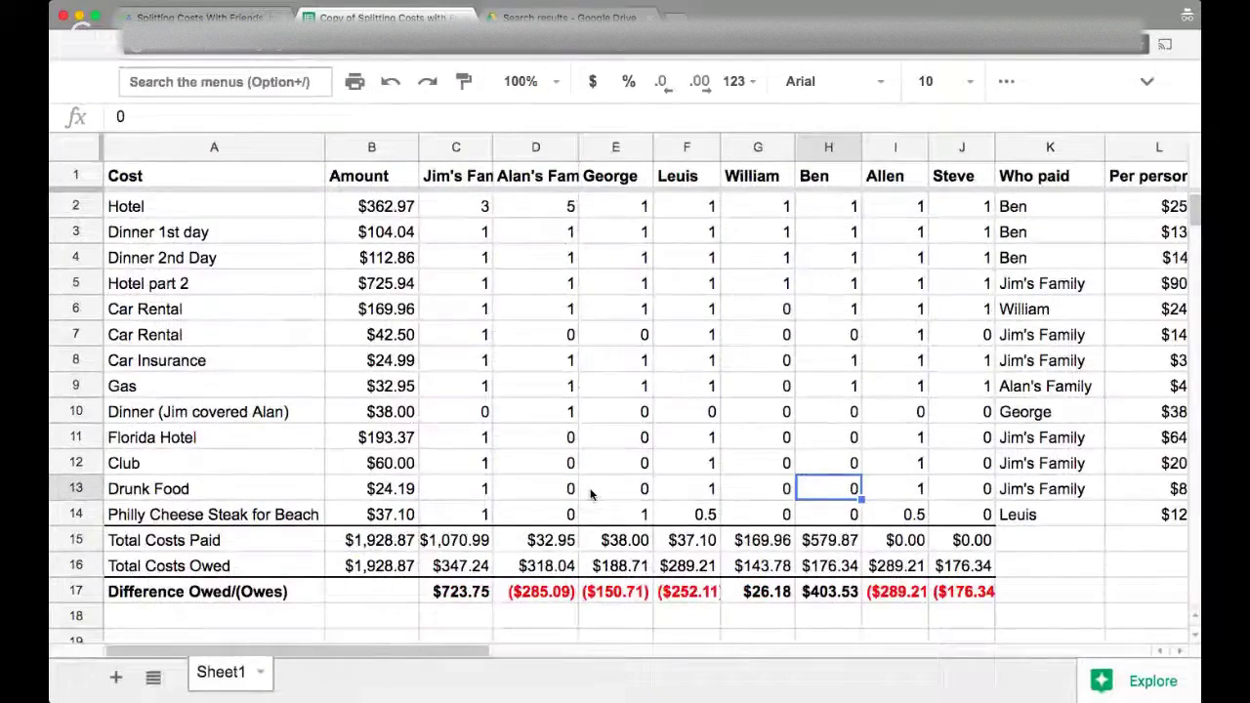
pyautogui.hotkey('ctrl', 'shift', 'Tab')
pyautogui.scroll(20, 590, 493)
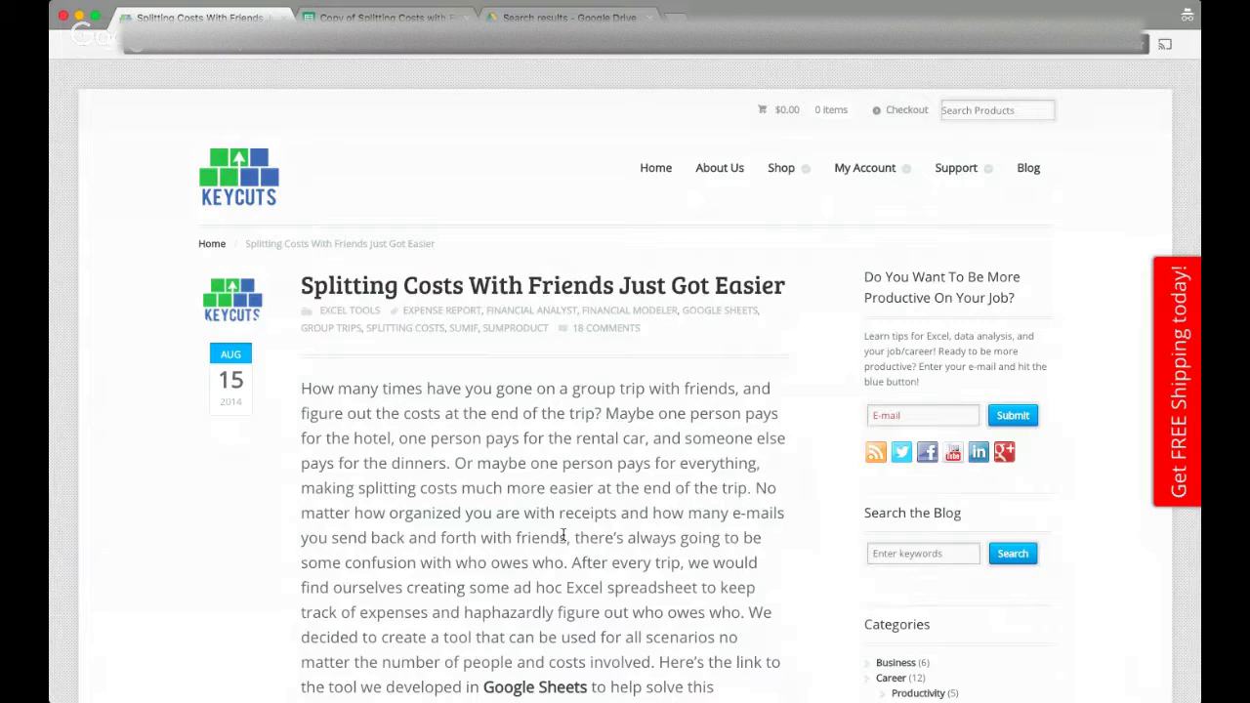
pyautogui.scroll(-3, 563, 534)
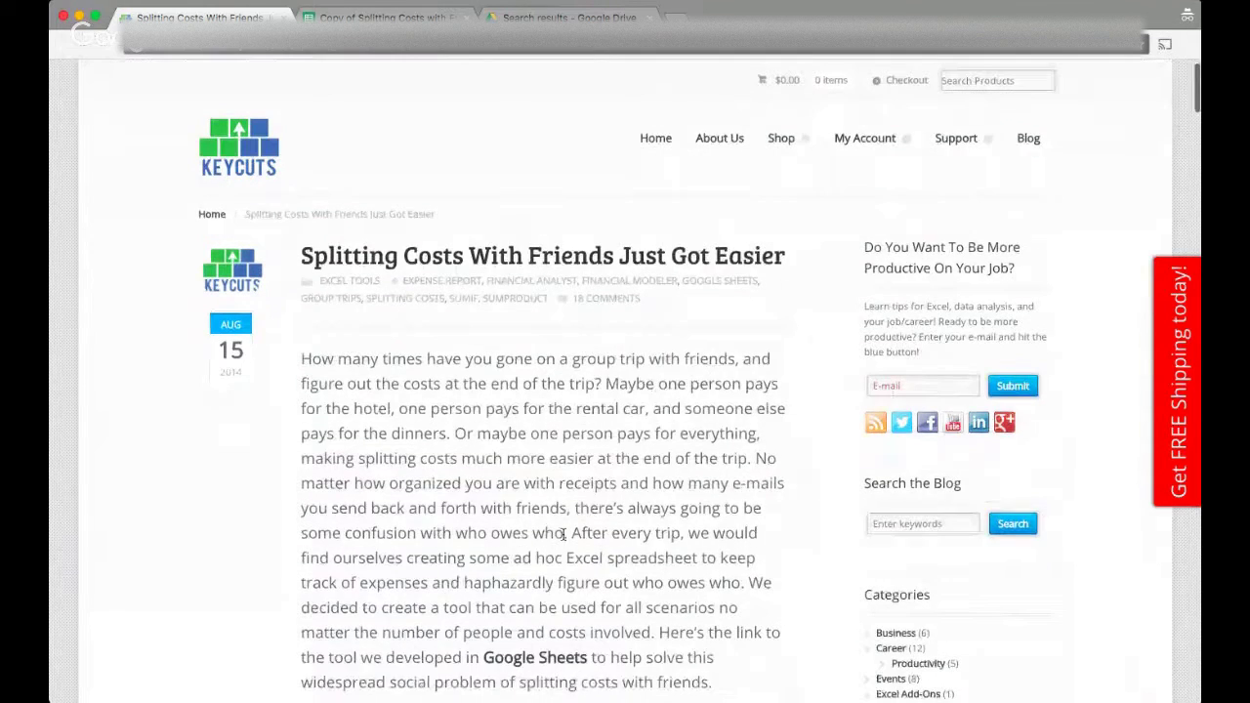
pyautogui.scroll(-6, 563, 534)
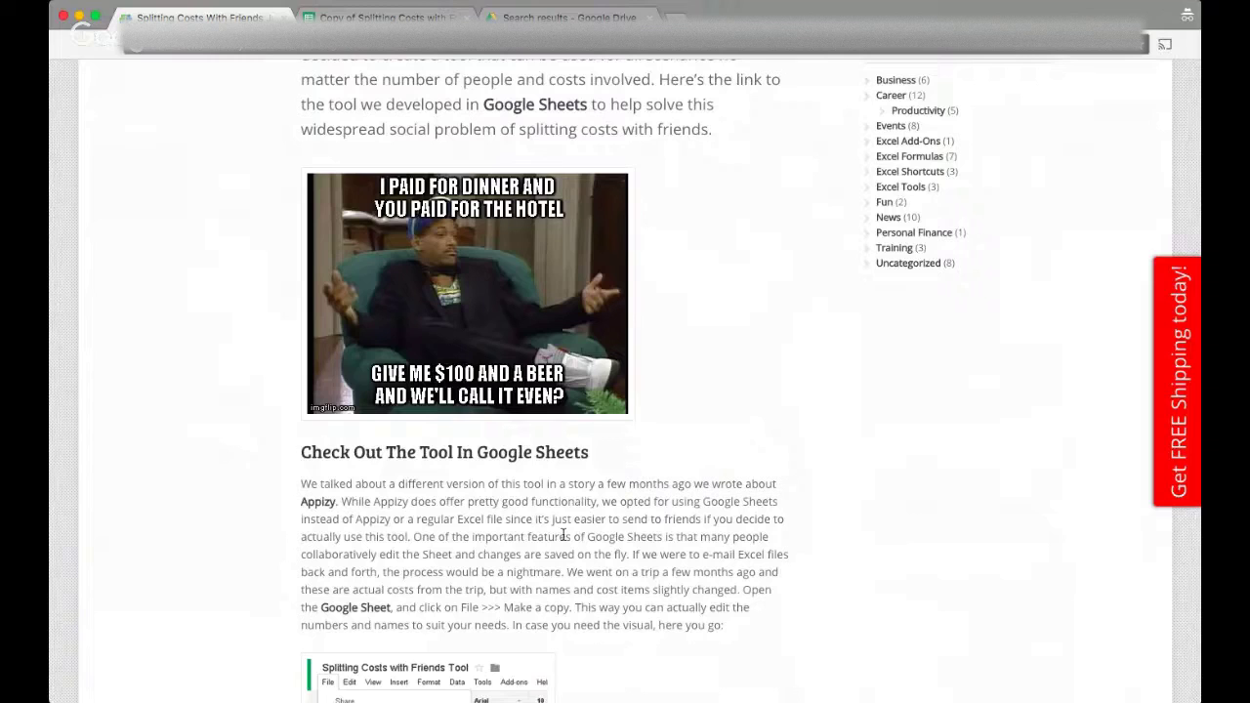
# Return to the cost-splitting sheet in Google Sheets and review the expense items in the Cost column
pyautogui.hotkey('ctrl', 'Tab')
pyautogui.click(592, 418)
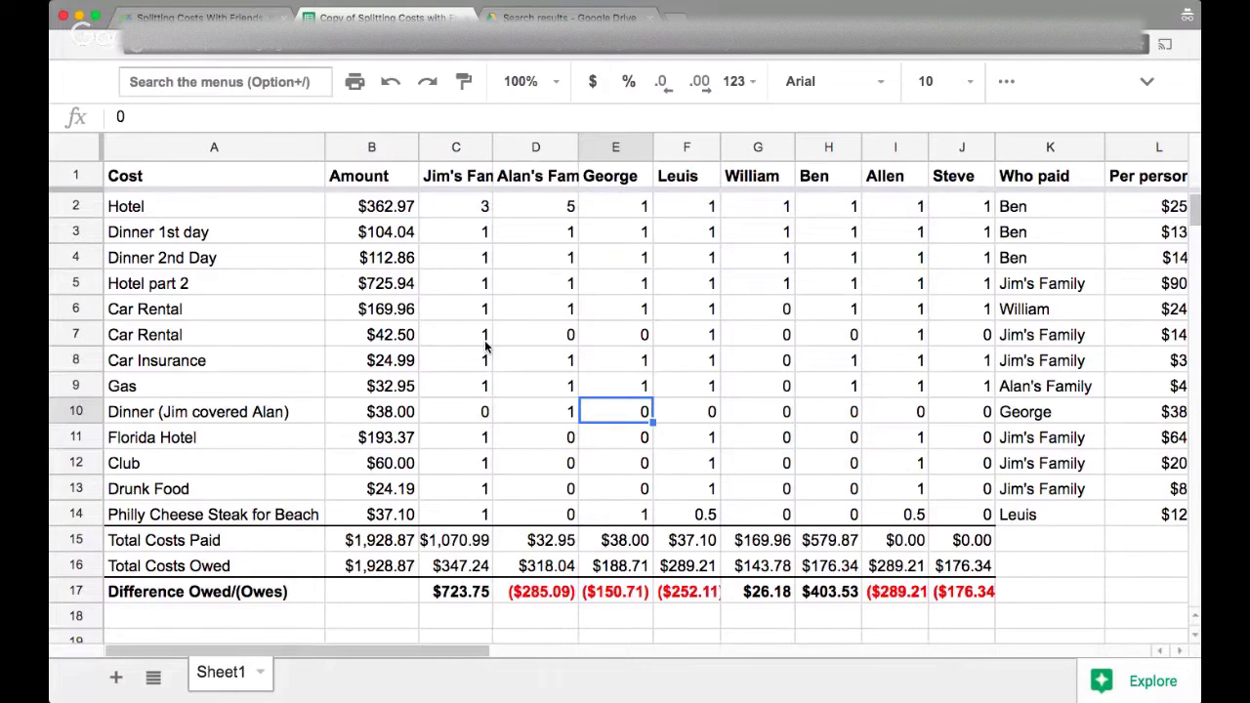
pyautogui.press('Left')
pyautogui.press('Left')
pyautogui.press('Left')
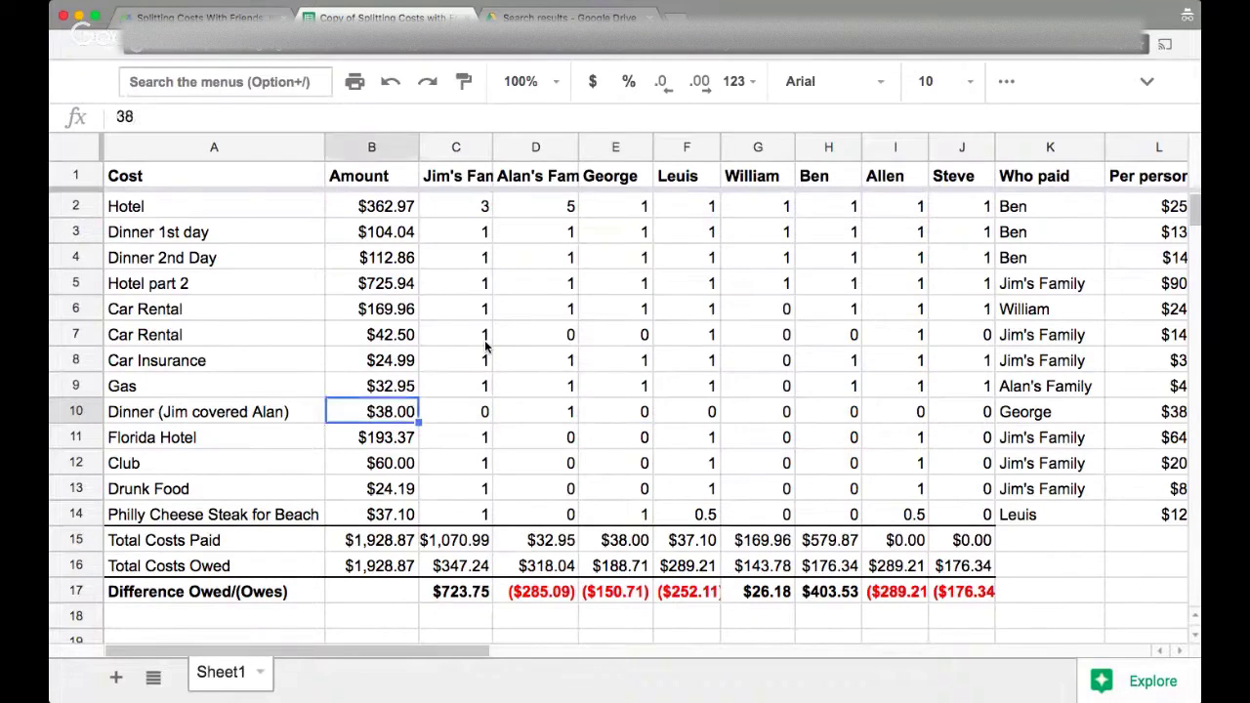
pyautogui.press('Left')
pyautogui.press('Up')
pyautogui.press('Up')
pyautogui.hotkey('ctrl', 'Up')
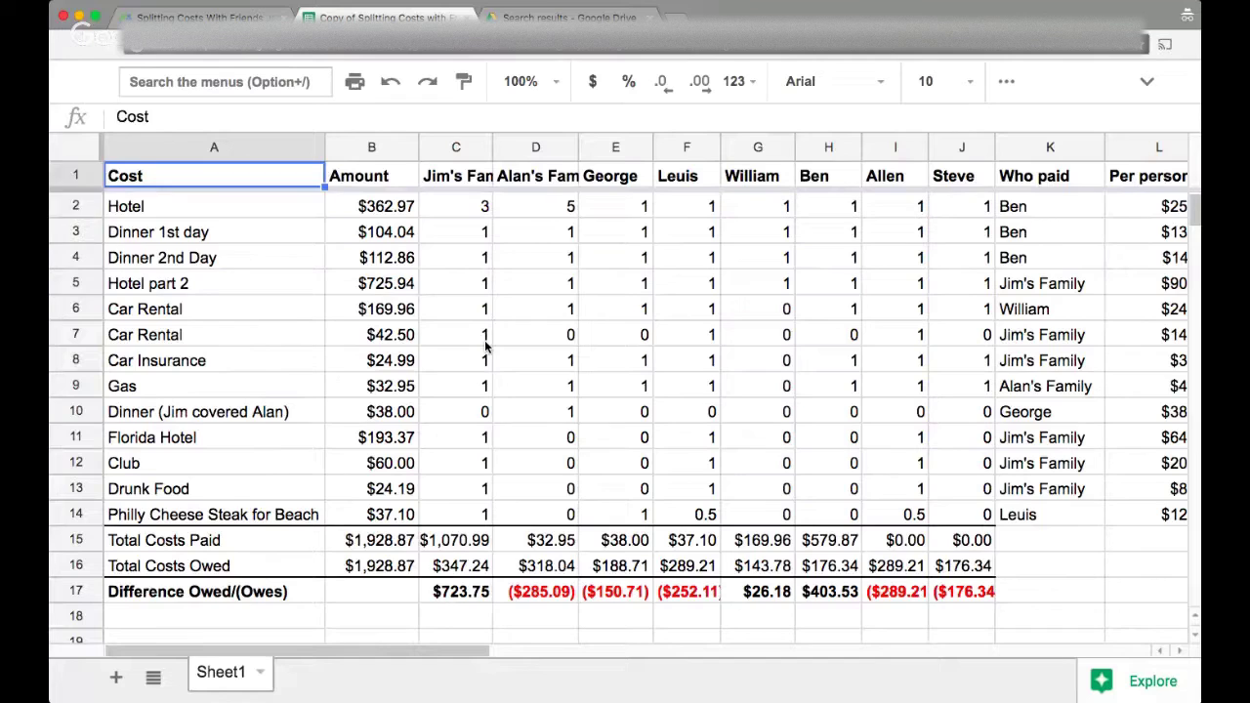
pyautogui.press('Down')
pyautogui.press('Down')
pyautogui.press('Down')
pyautogui.press('Down')
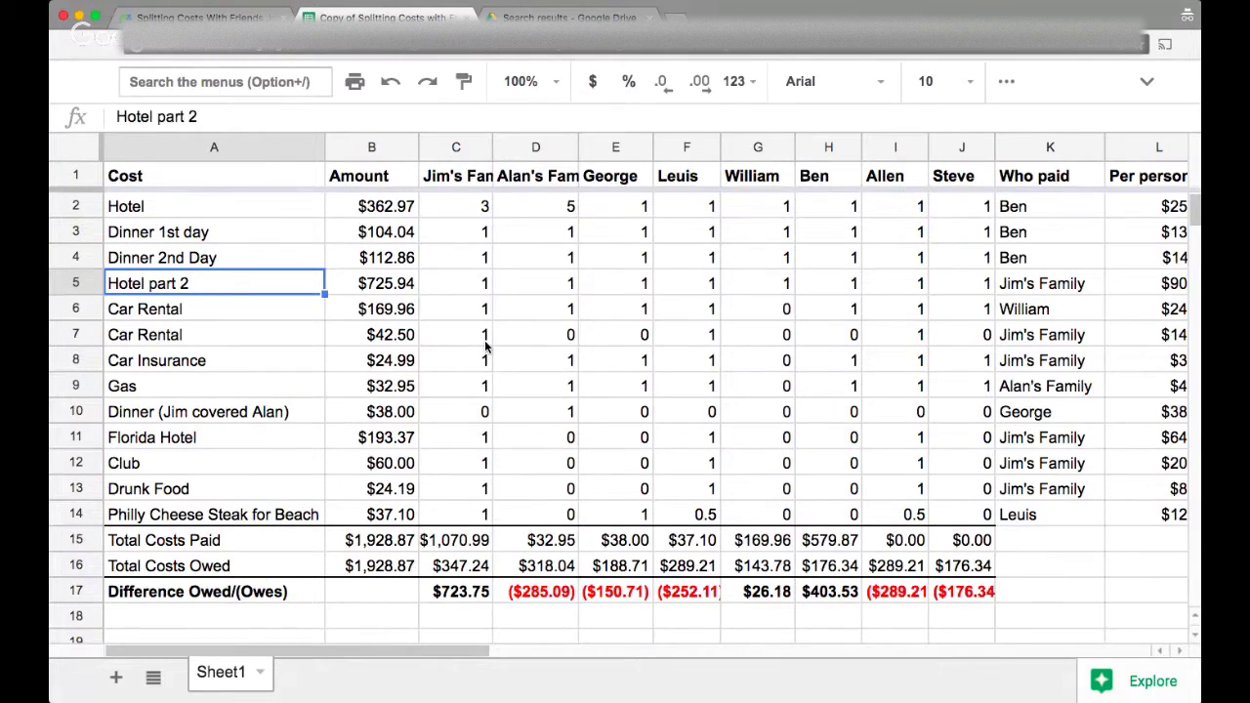
# Switch to the blog post, skim it from the introduction through the final checks and conclusion, and return to the Google Sheets copy
pyautogui.hotkey('ctrl', 'shift', 'Tab')
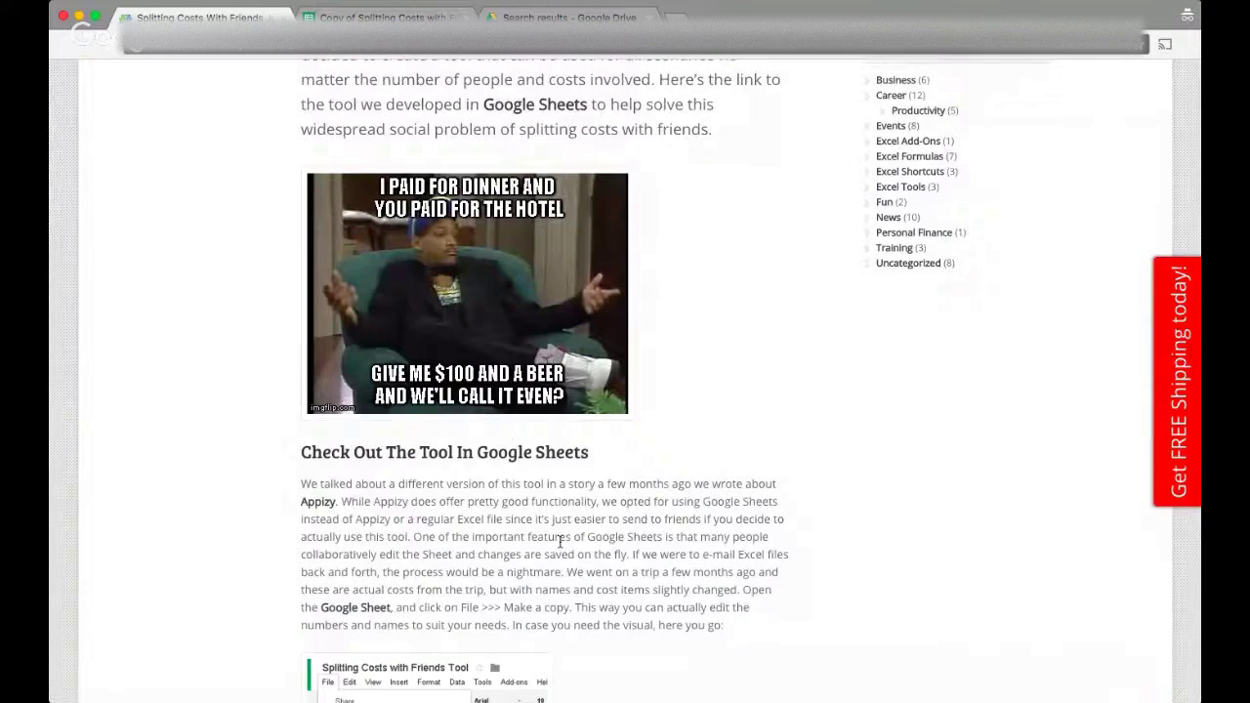
pyautogui.scroll(5, 561, 540)
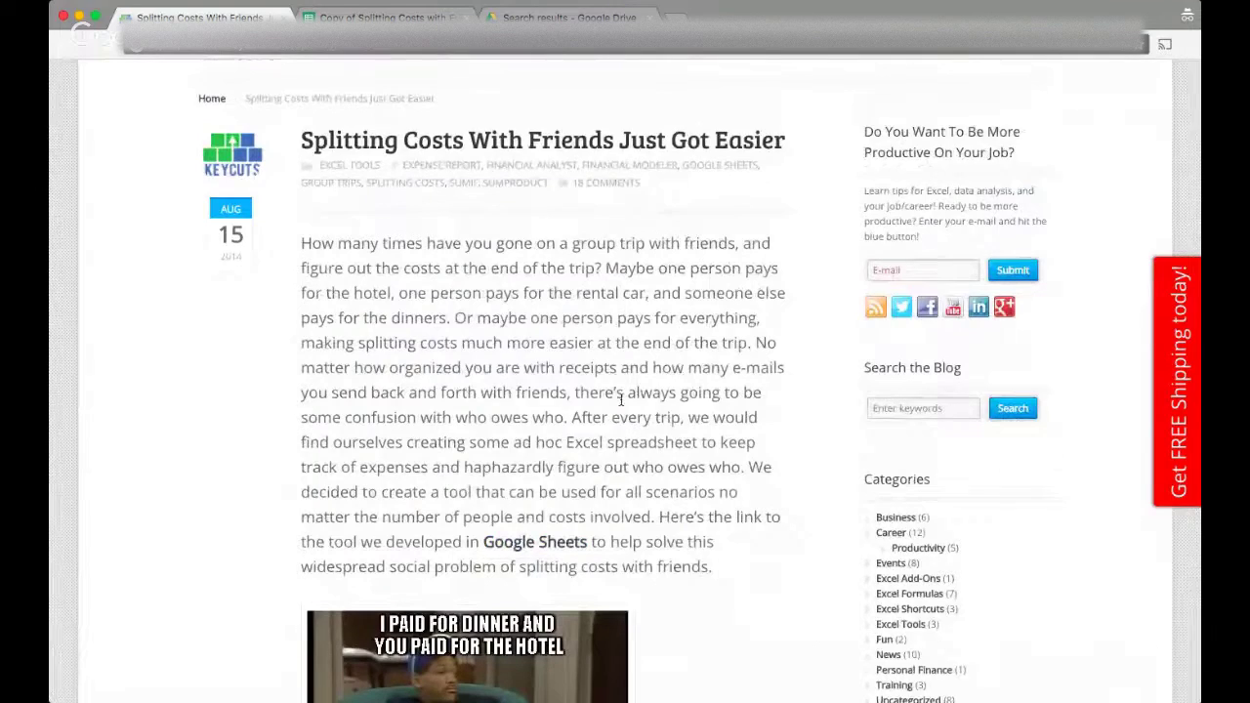
pyautogui.scroll(-2, 621, 400)
pyautogui.scroll(-12, 621, 400)
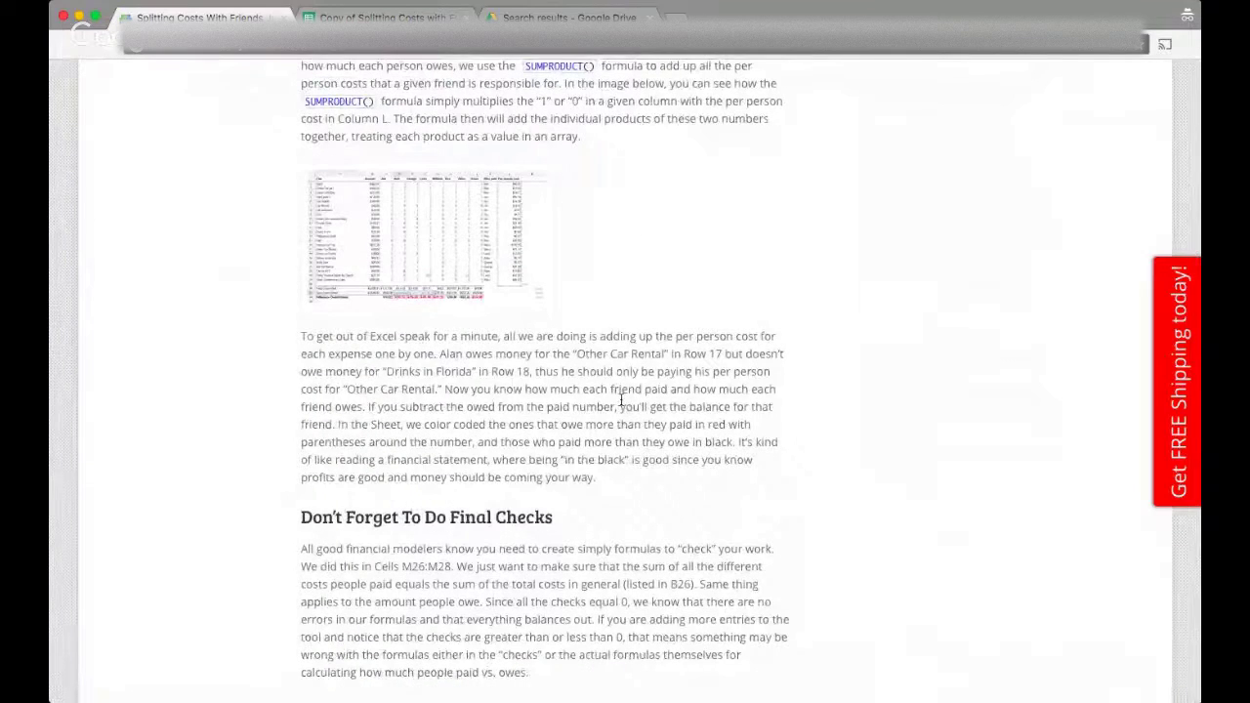
pyautogui.scroll(-8, 621, 400)
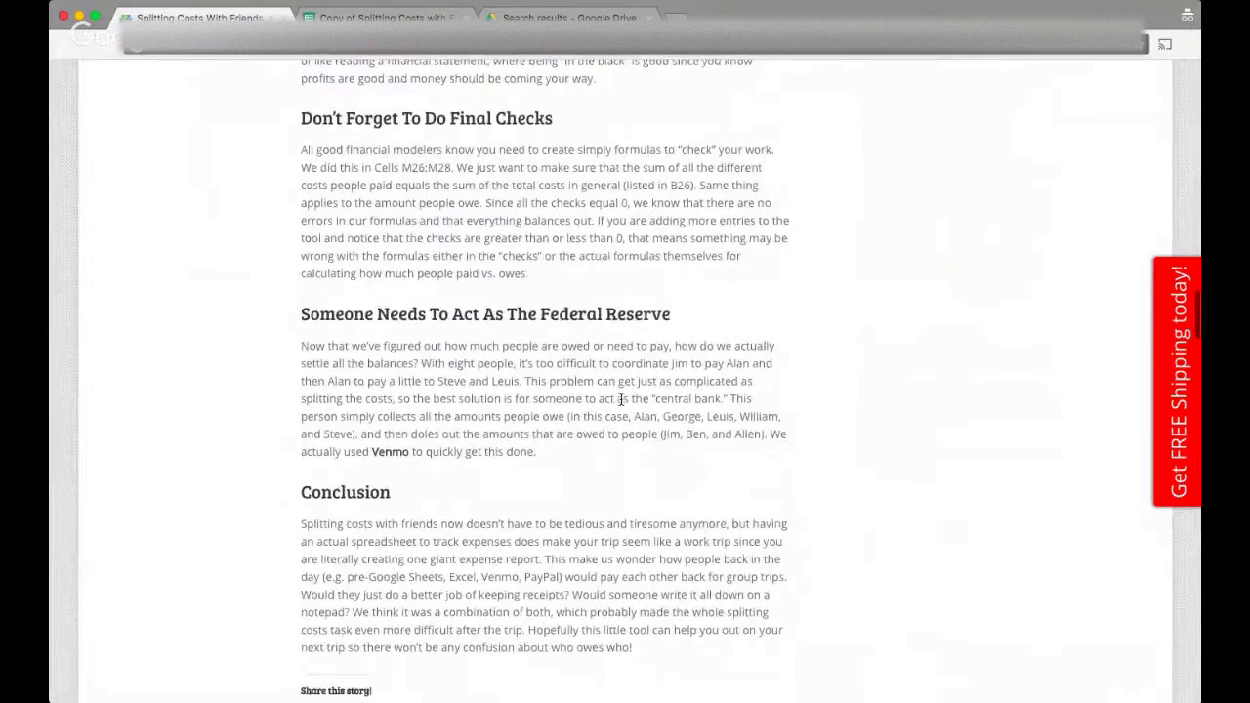
pyautogui.scroll(15, 621, 400)
pyautogui.hotkey('ctrl', 'Tab')
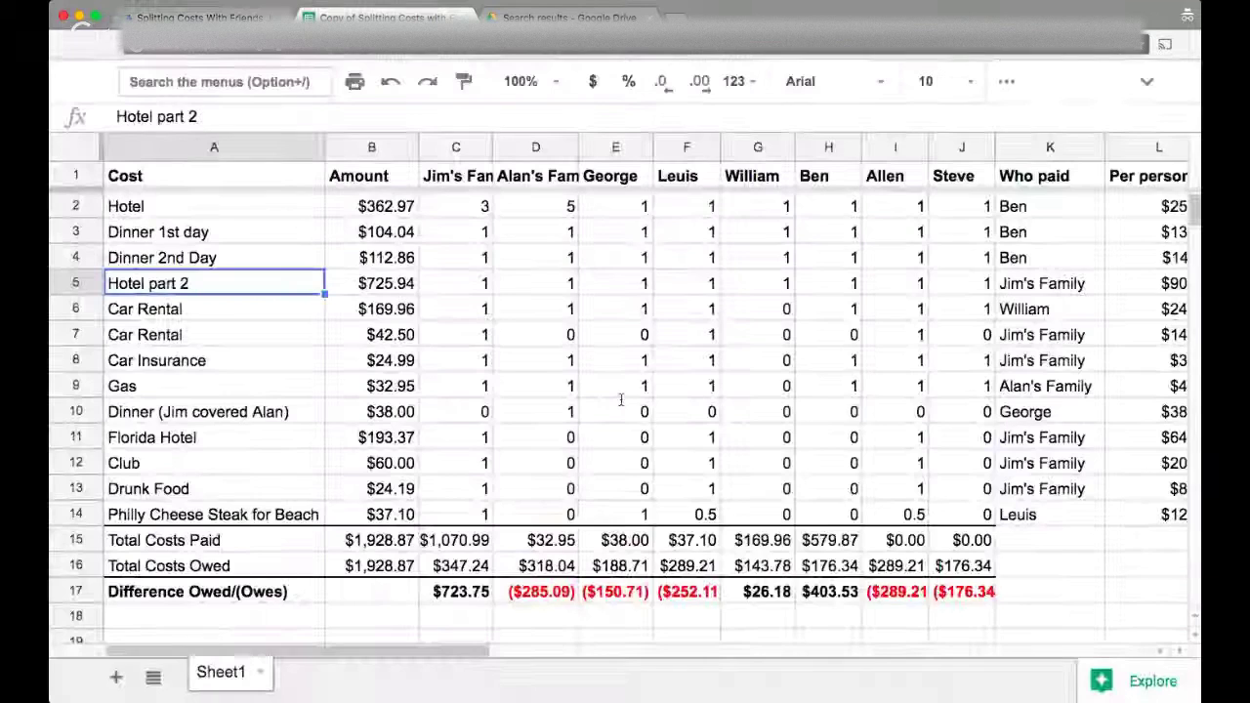